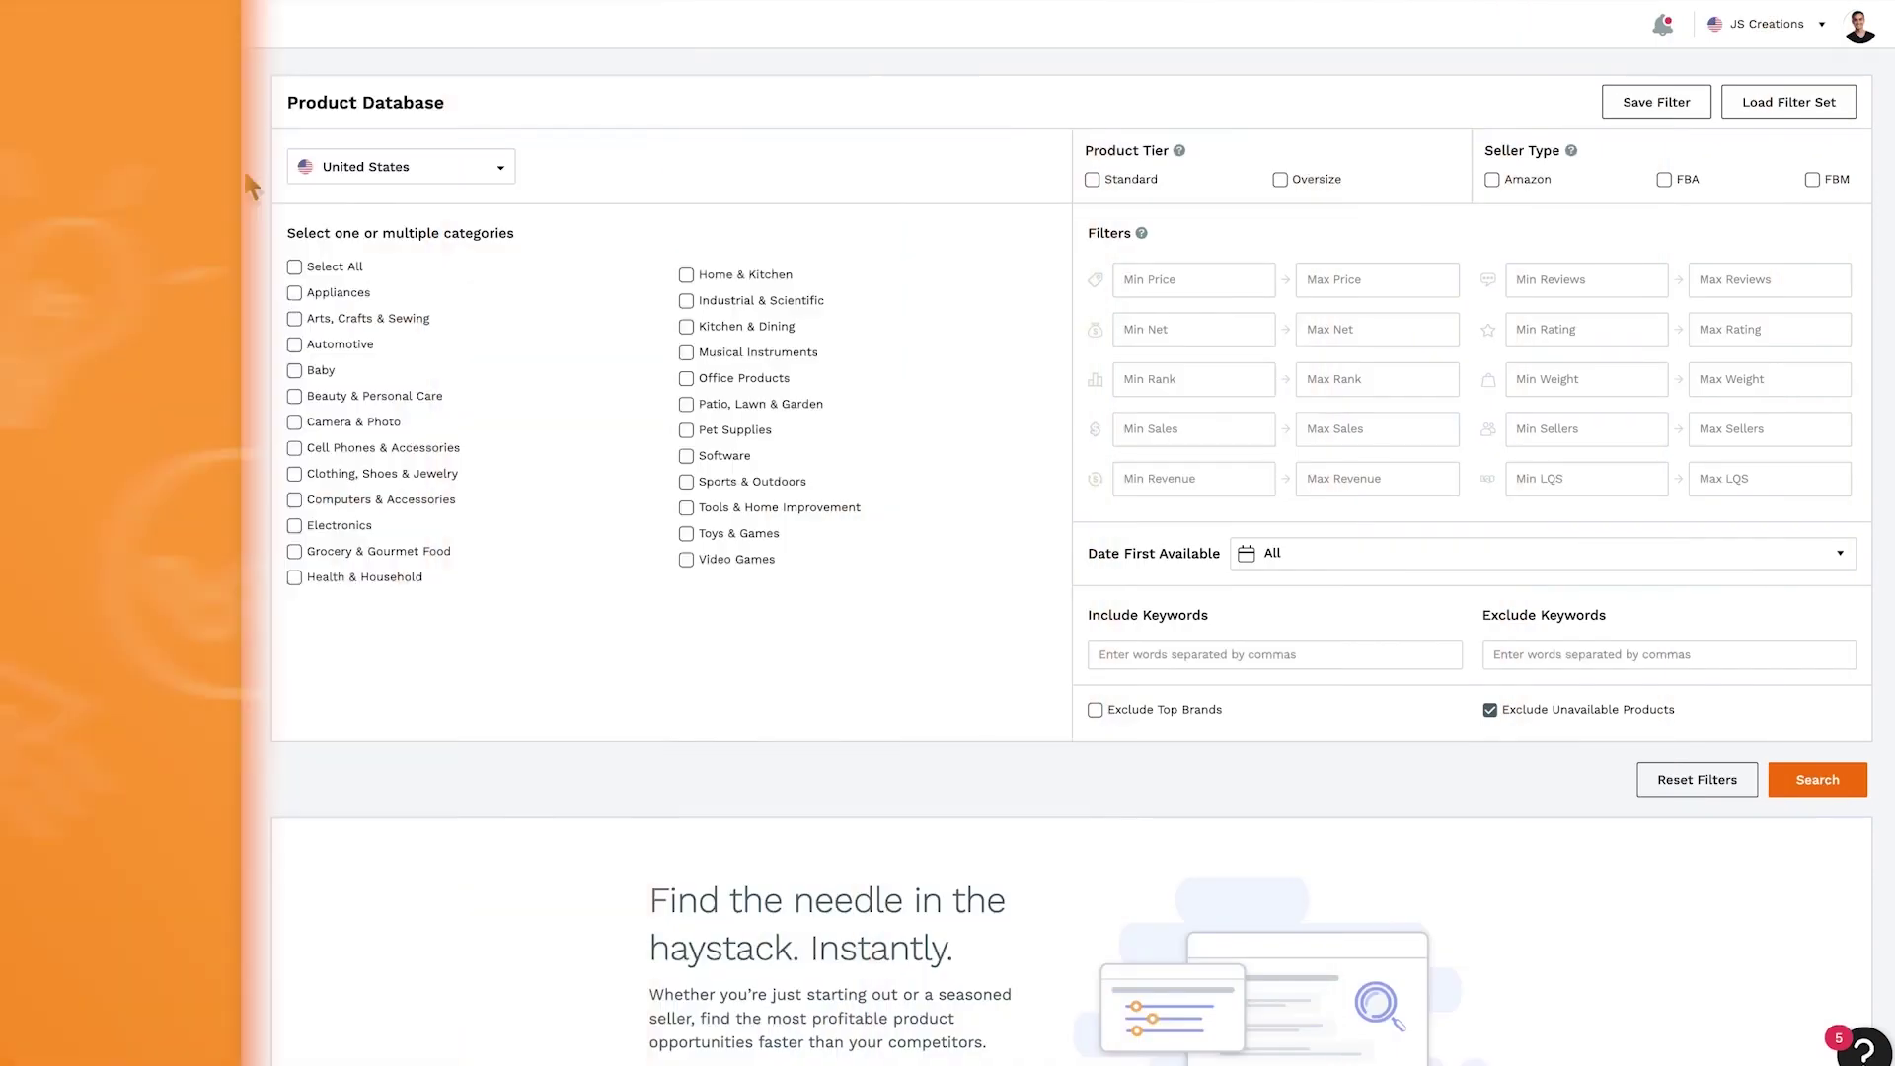
Open Profit Overview and set a custom date range of June 1–30, 2020
click(163, 304)
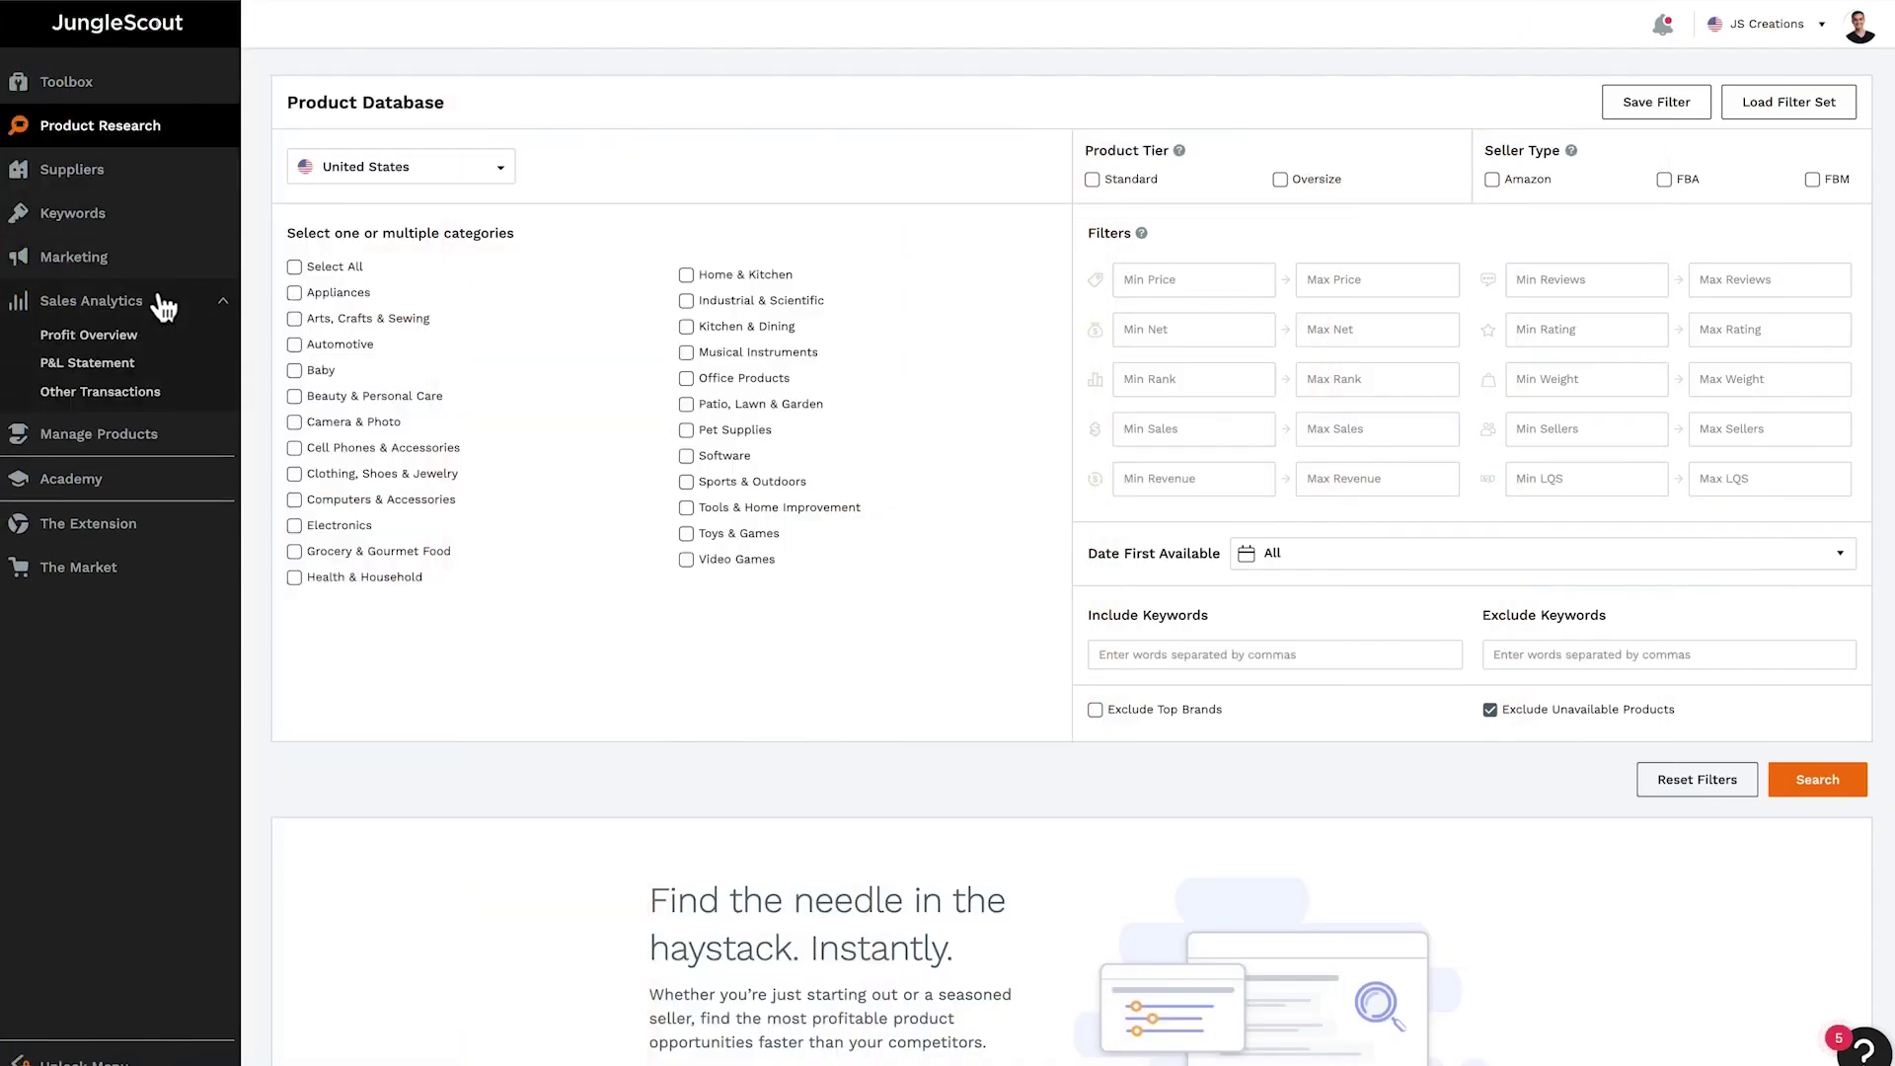
click(113, 338)
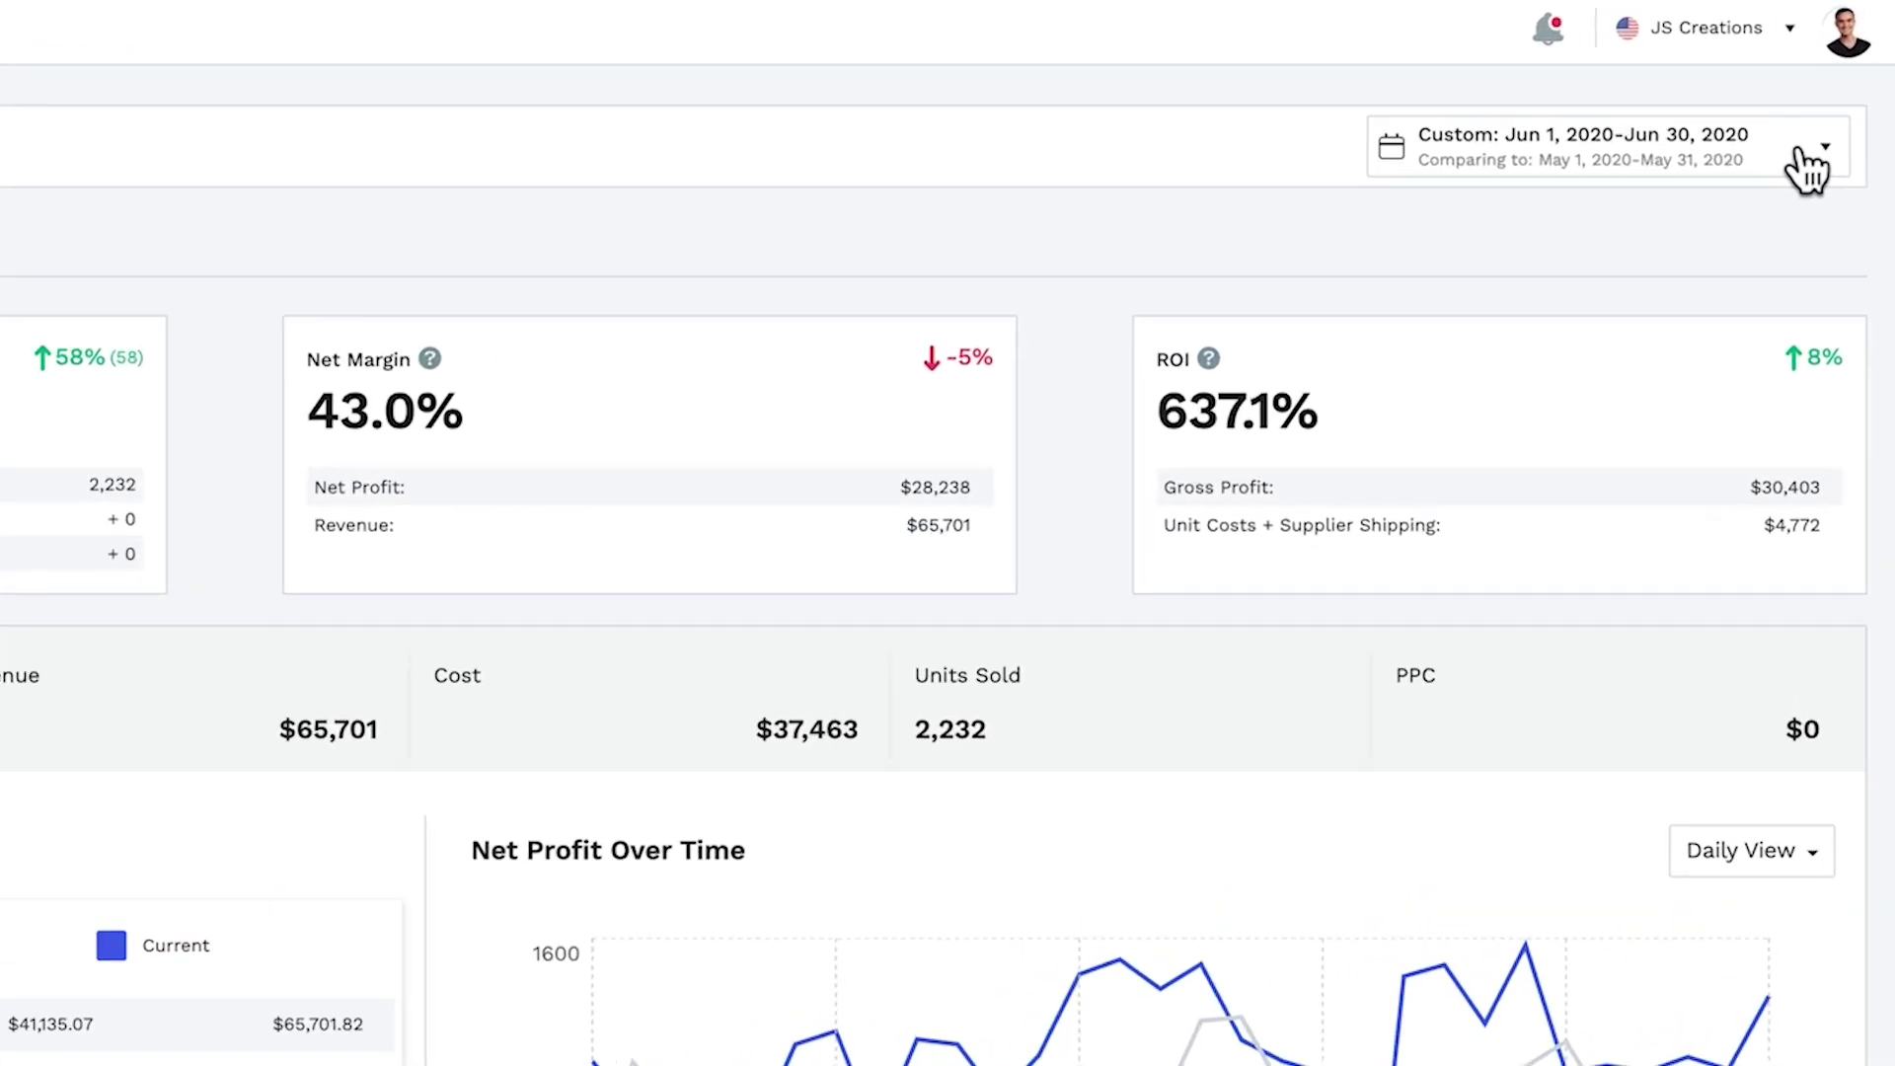
click(1834, 102)
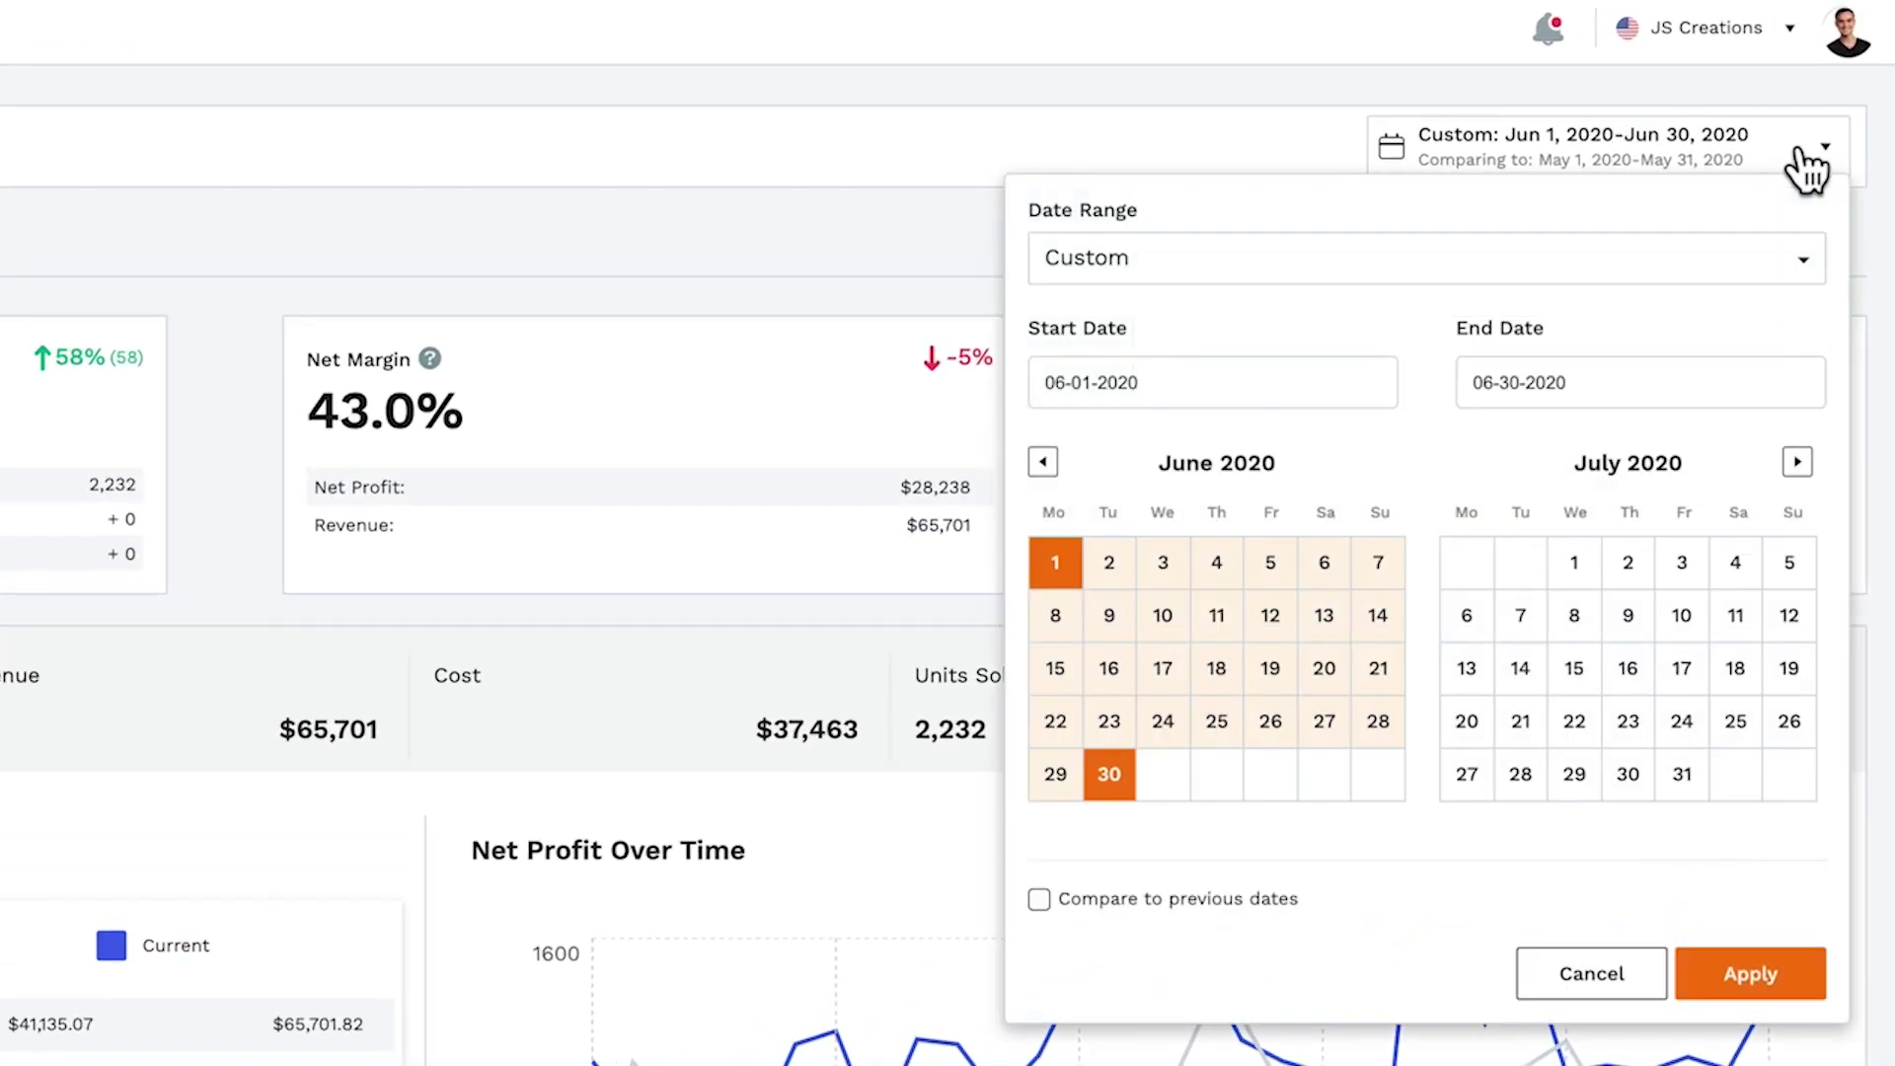
click(1708, 266)
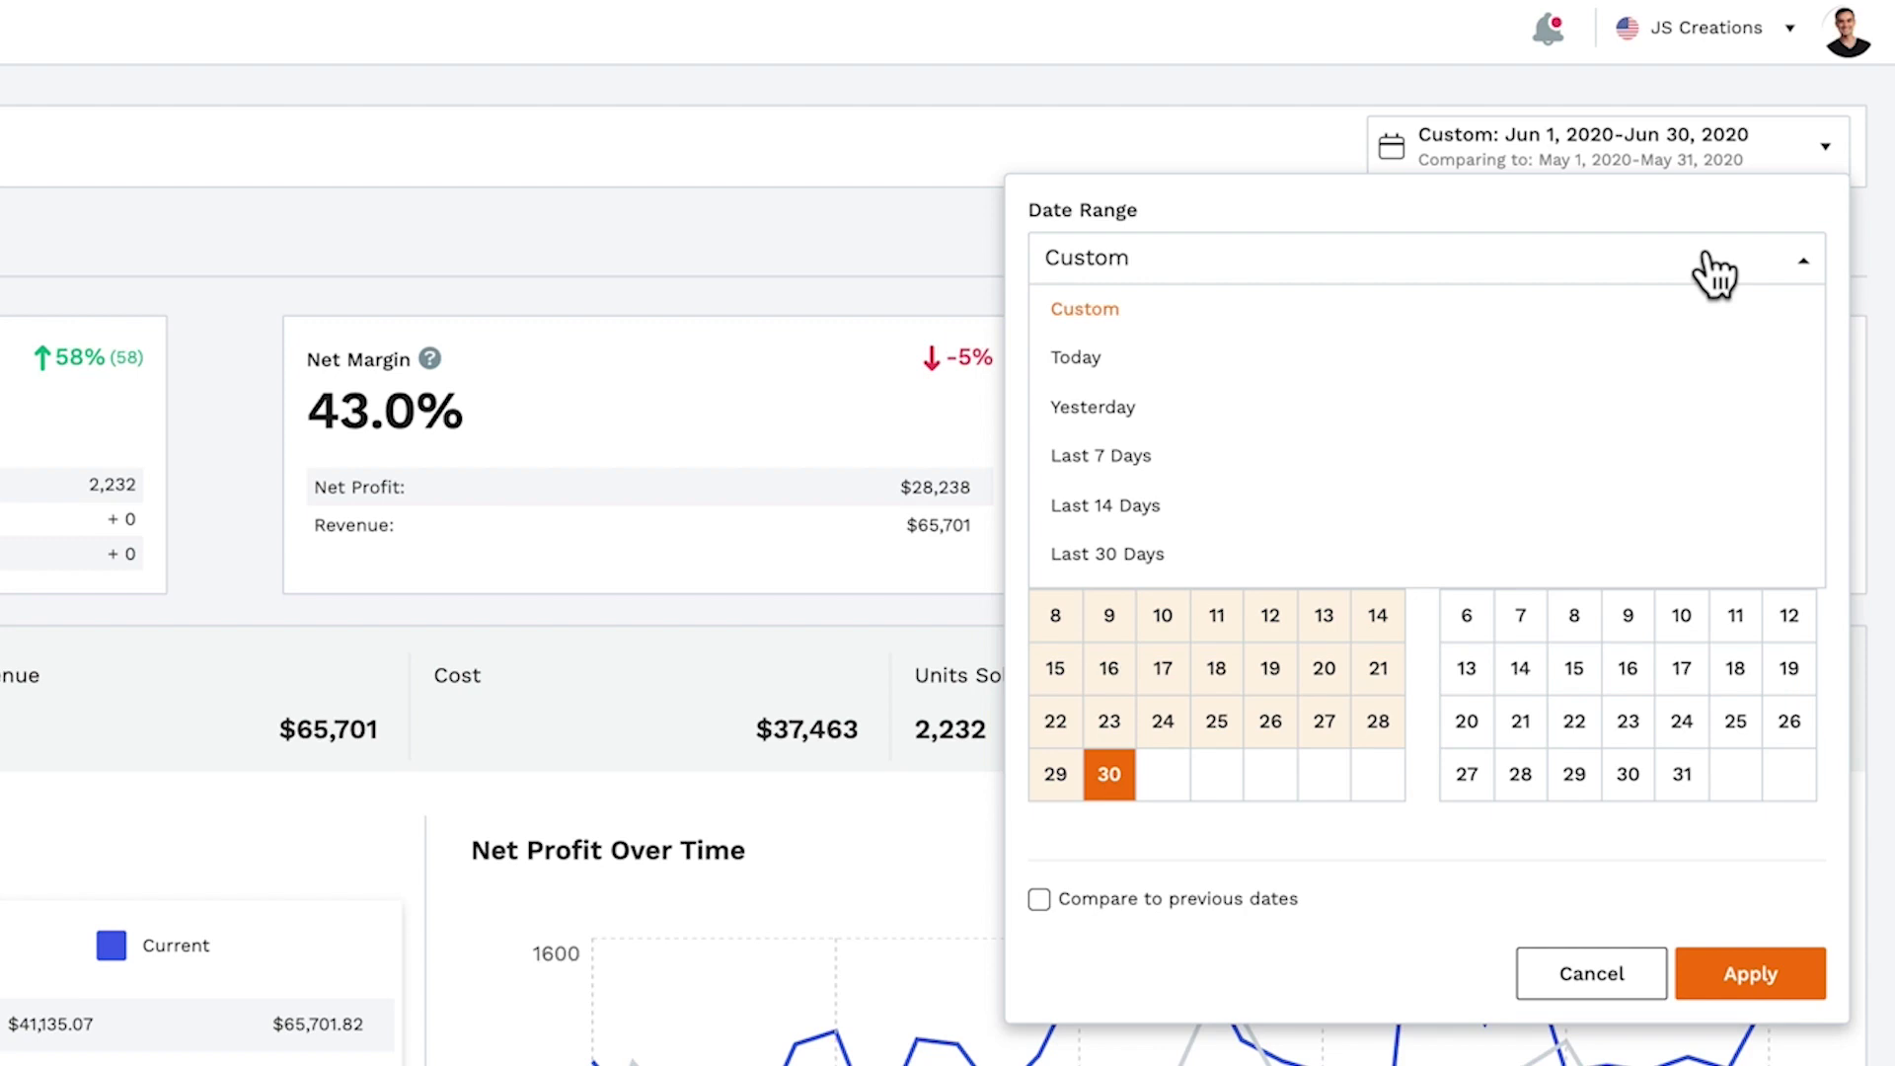
scroll(1683, 414, down, 3)
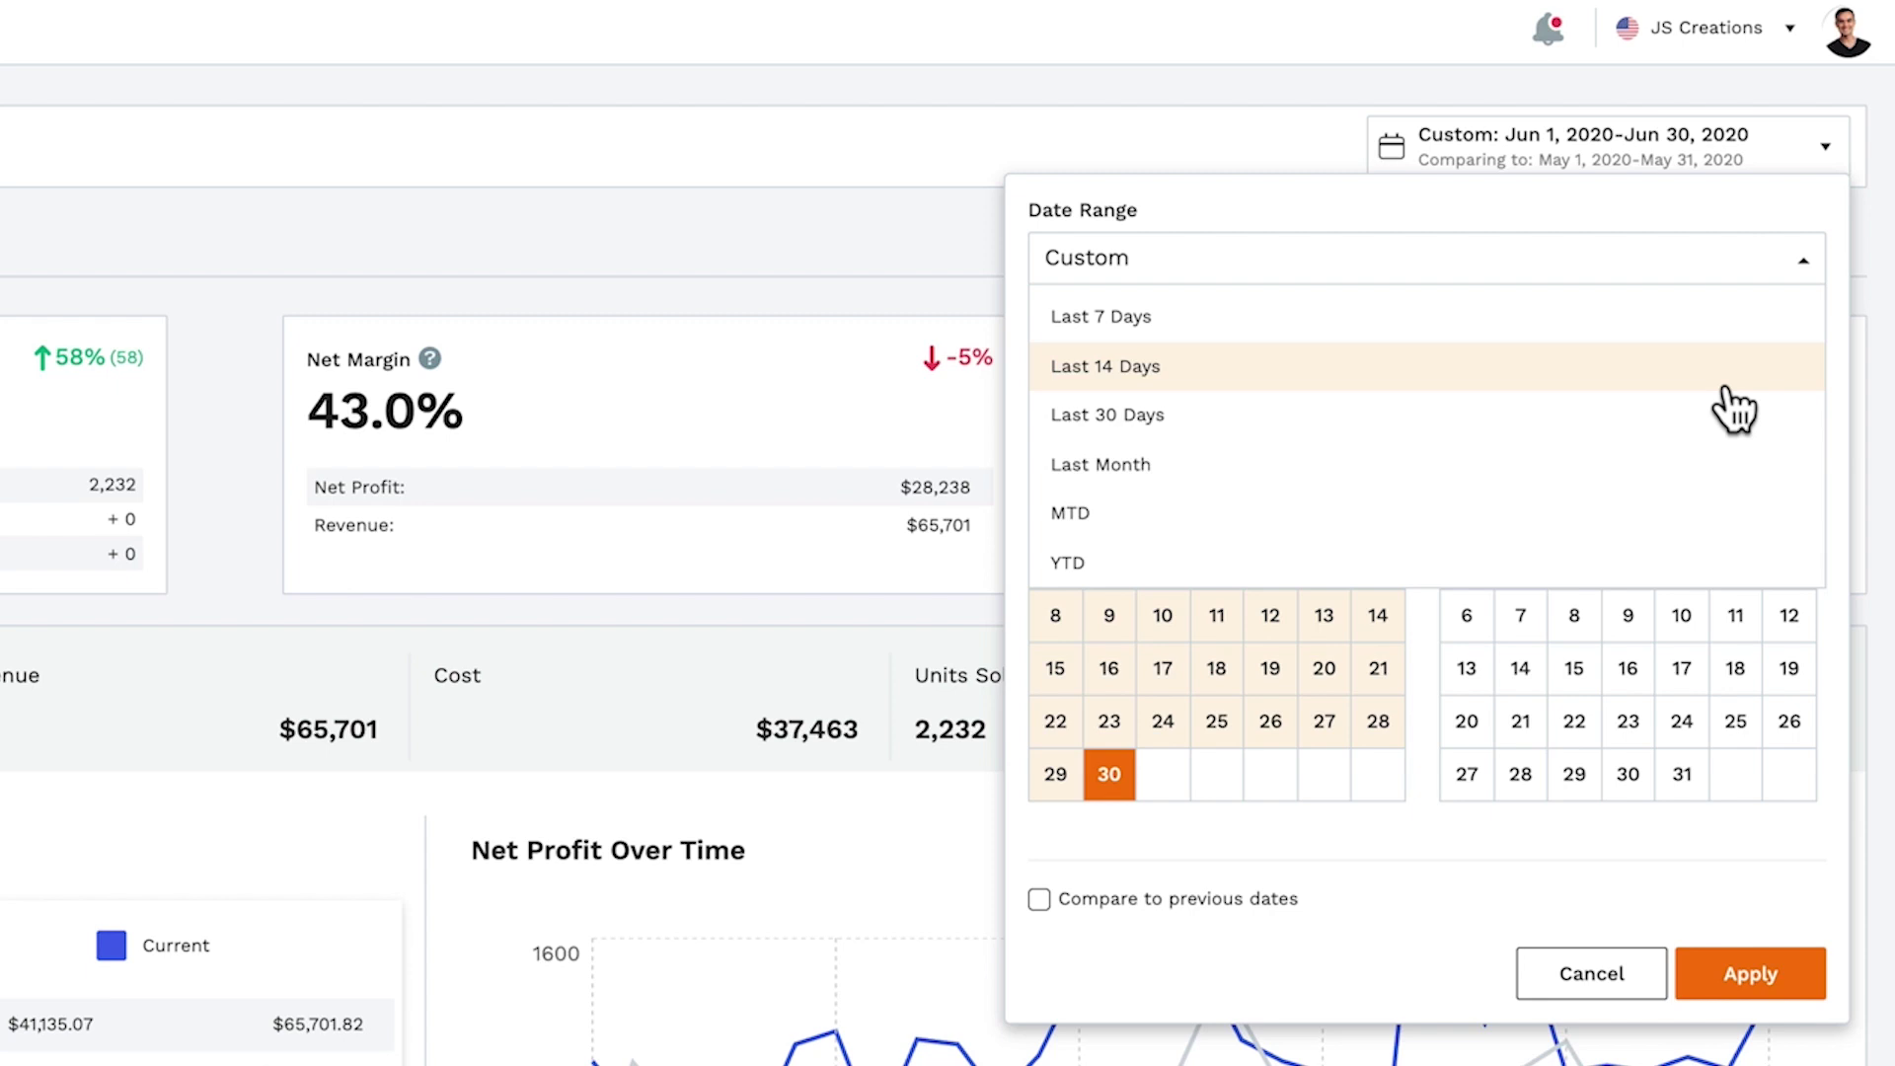
click(1734, 410)
click(1557, 314)
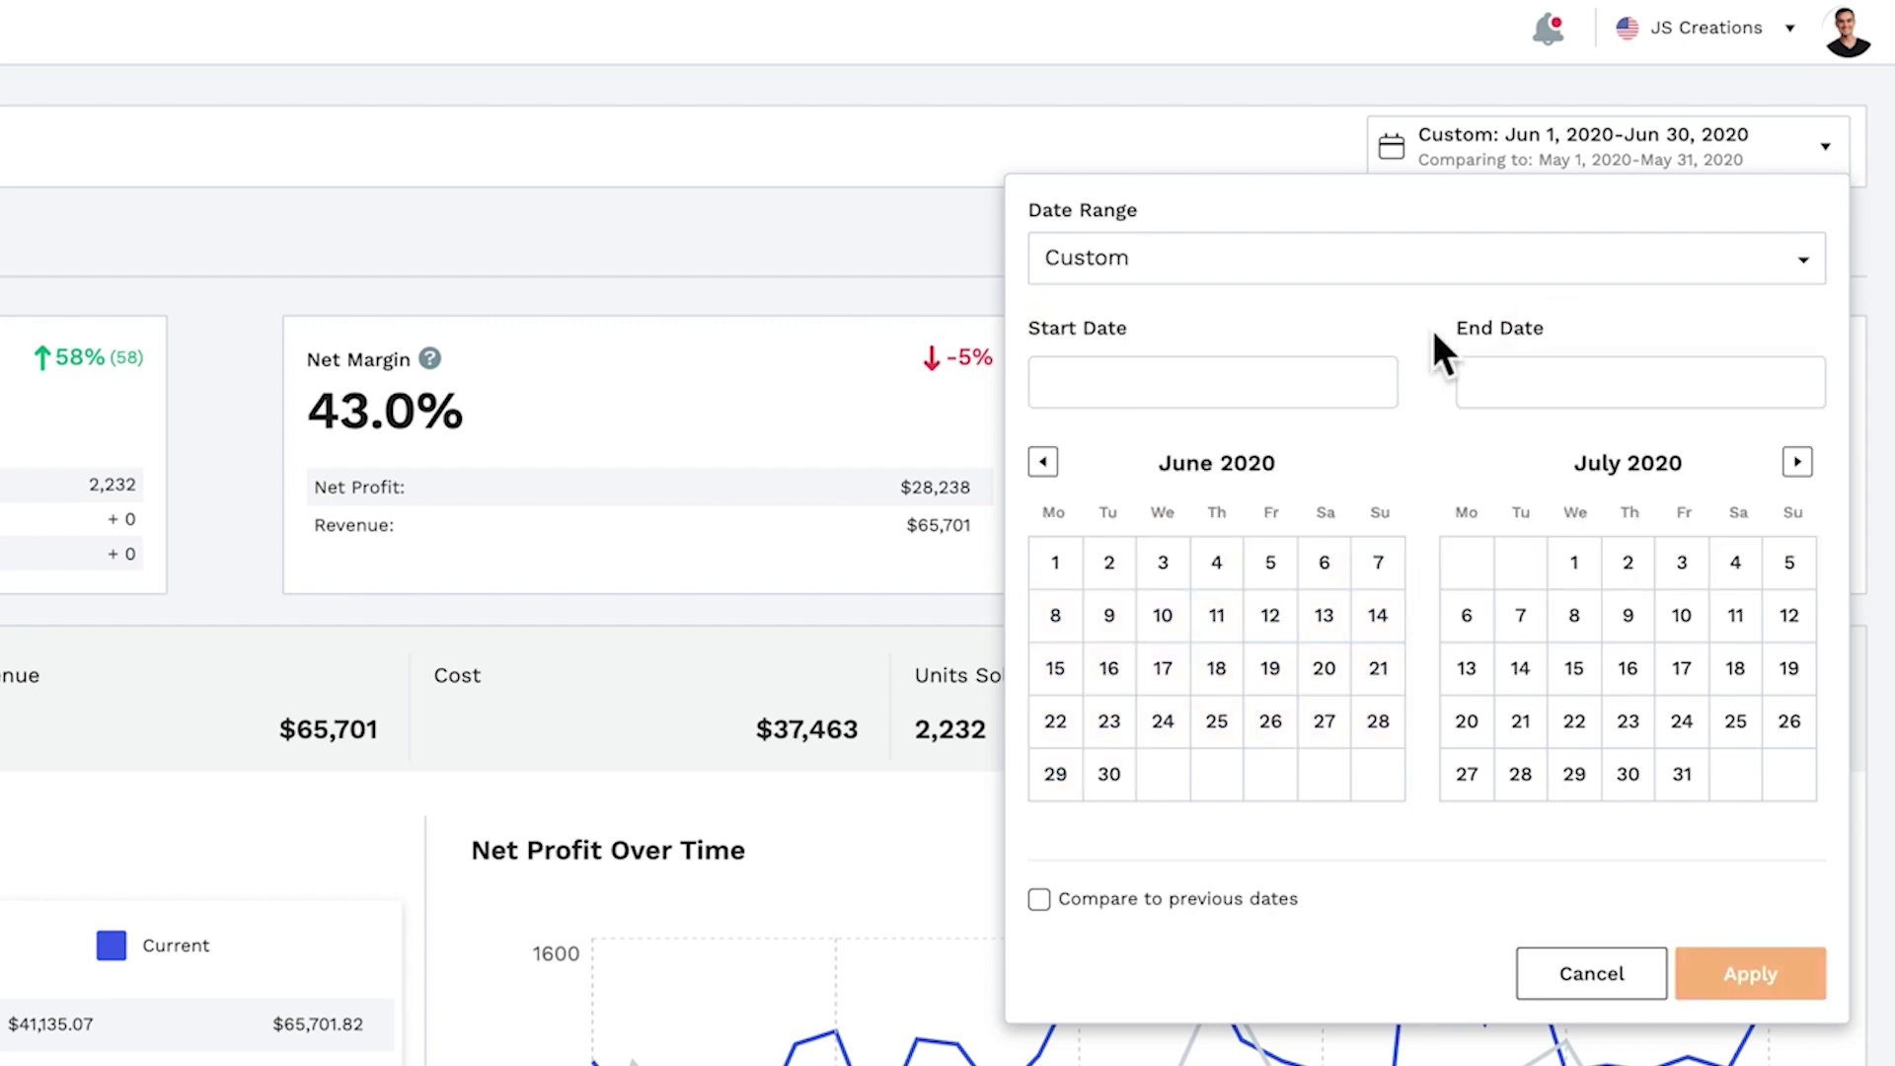
click(1055, 562)
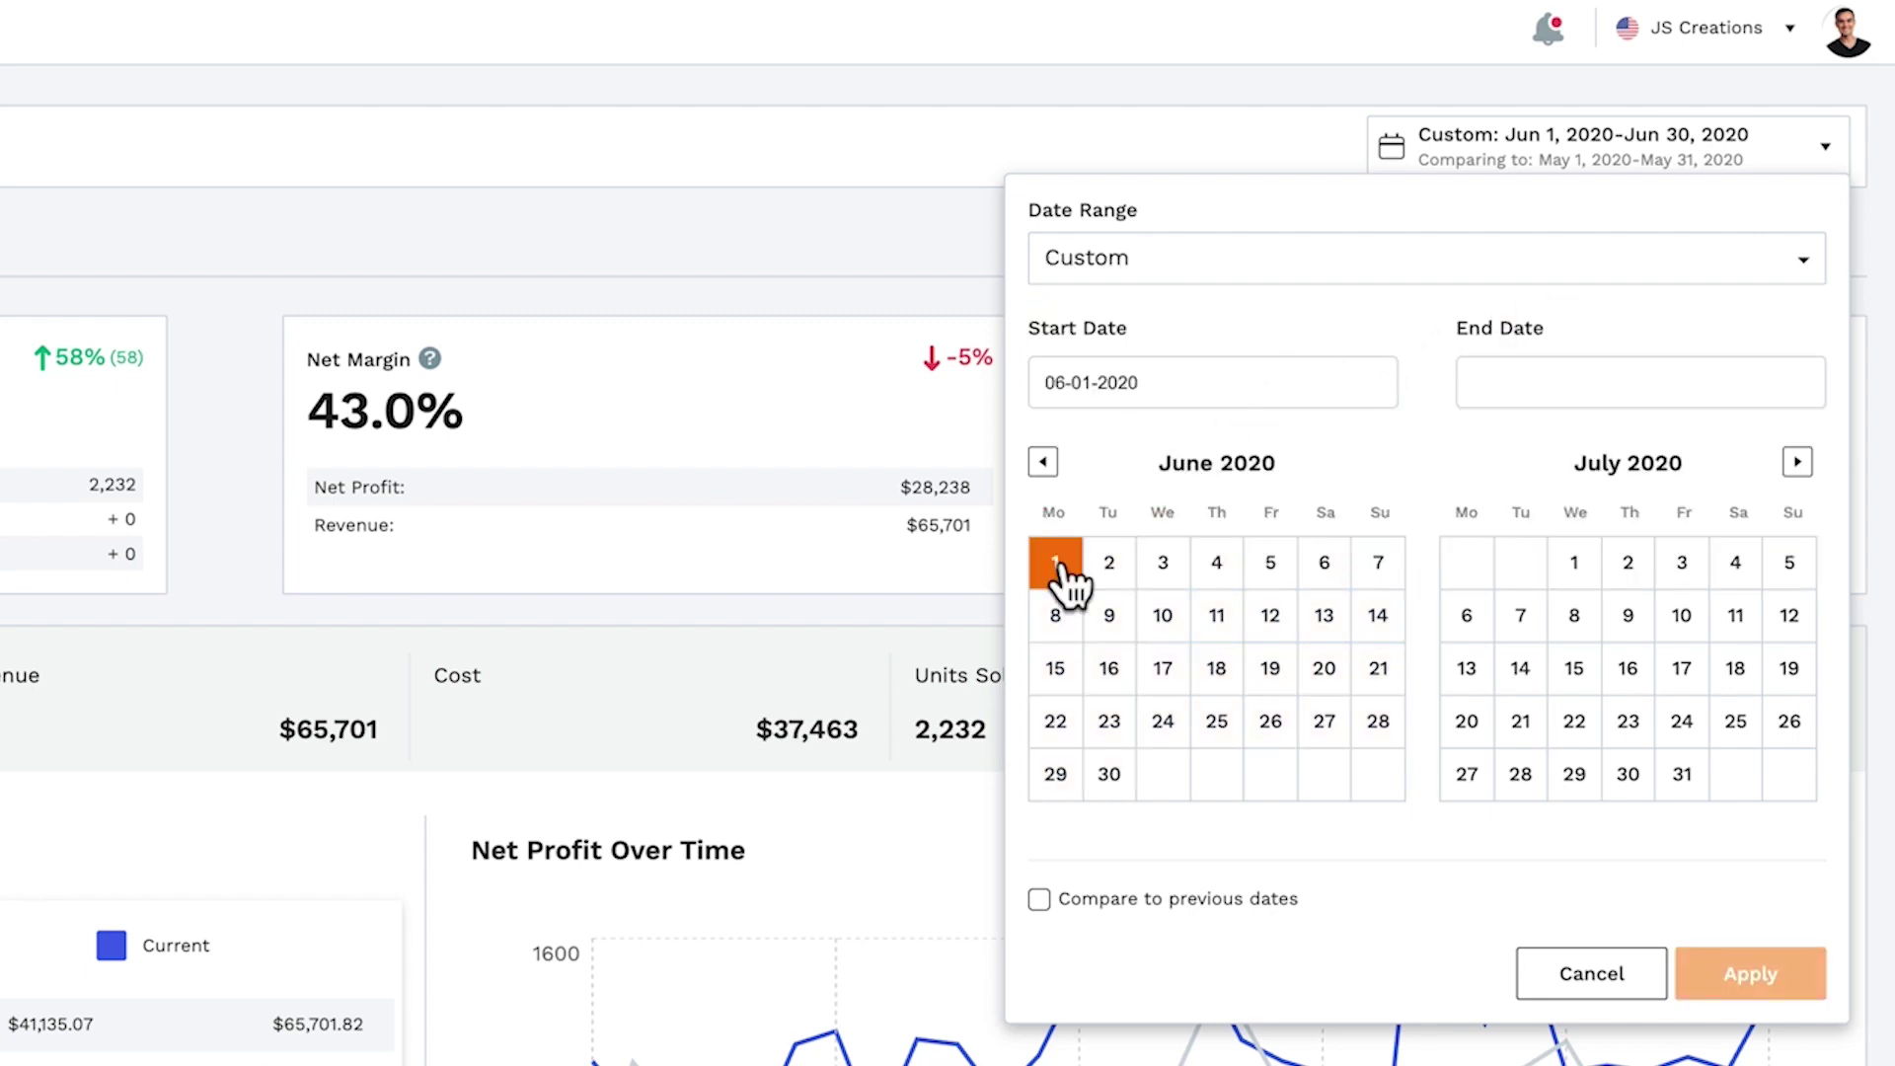
click(1114, 788)
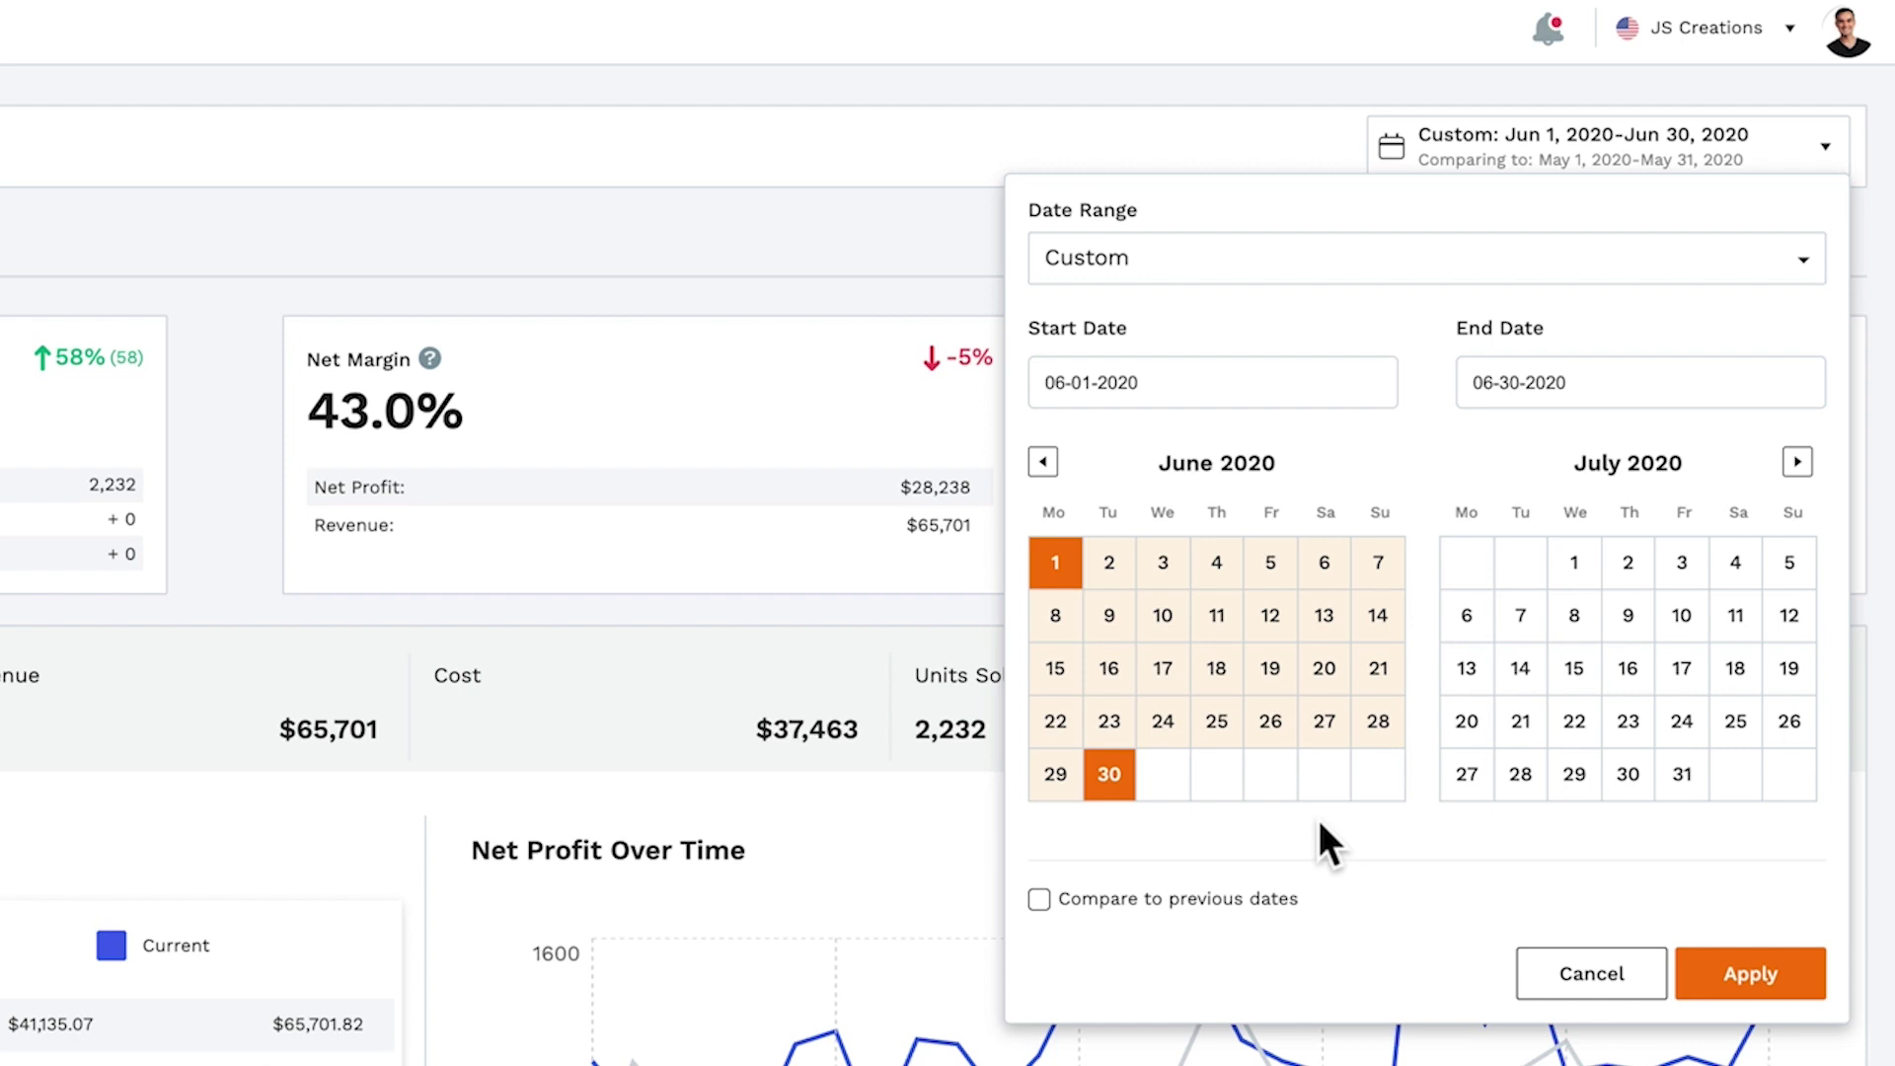
Compare against the Previous Period and apply the date range
scroll(1061, 903, down, 1)
click(1049, 868)
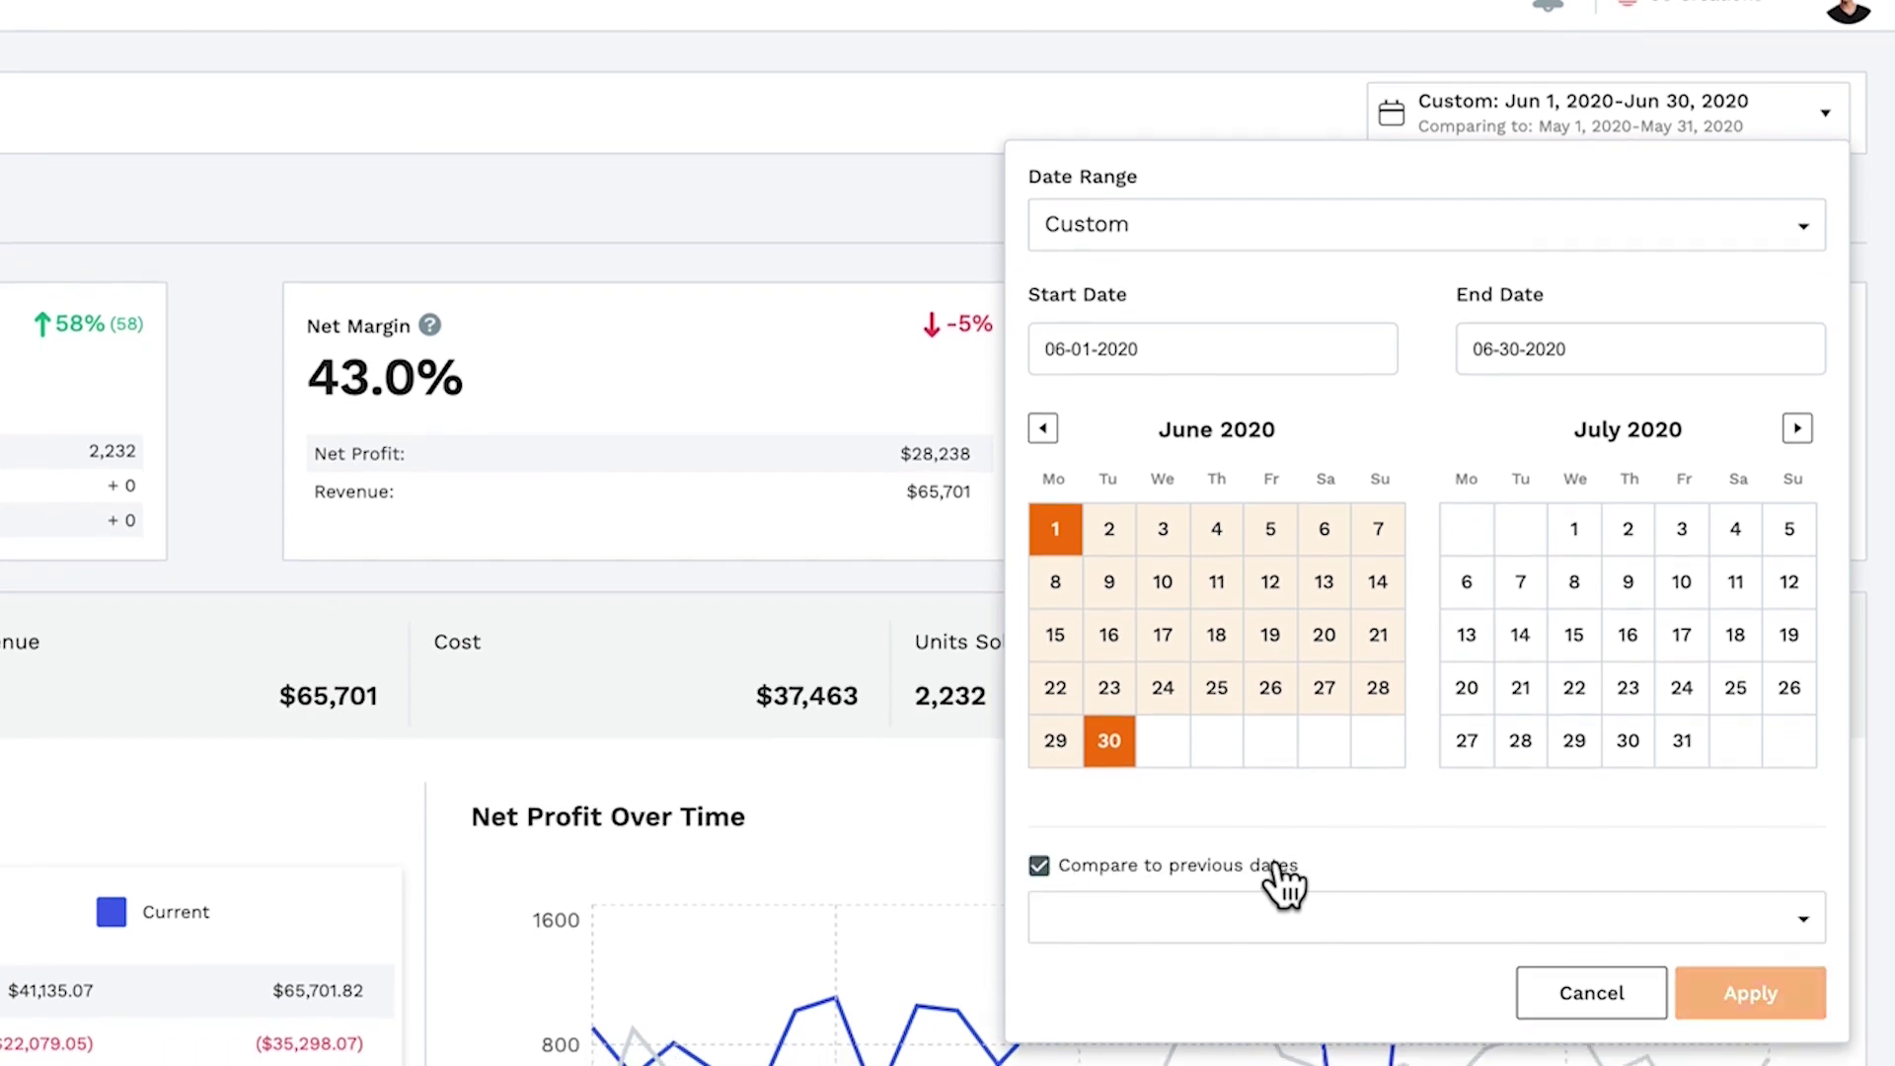
click(1767, 923)
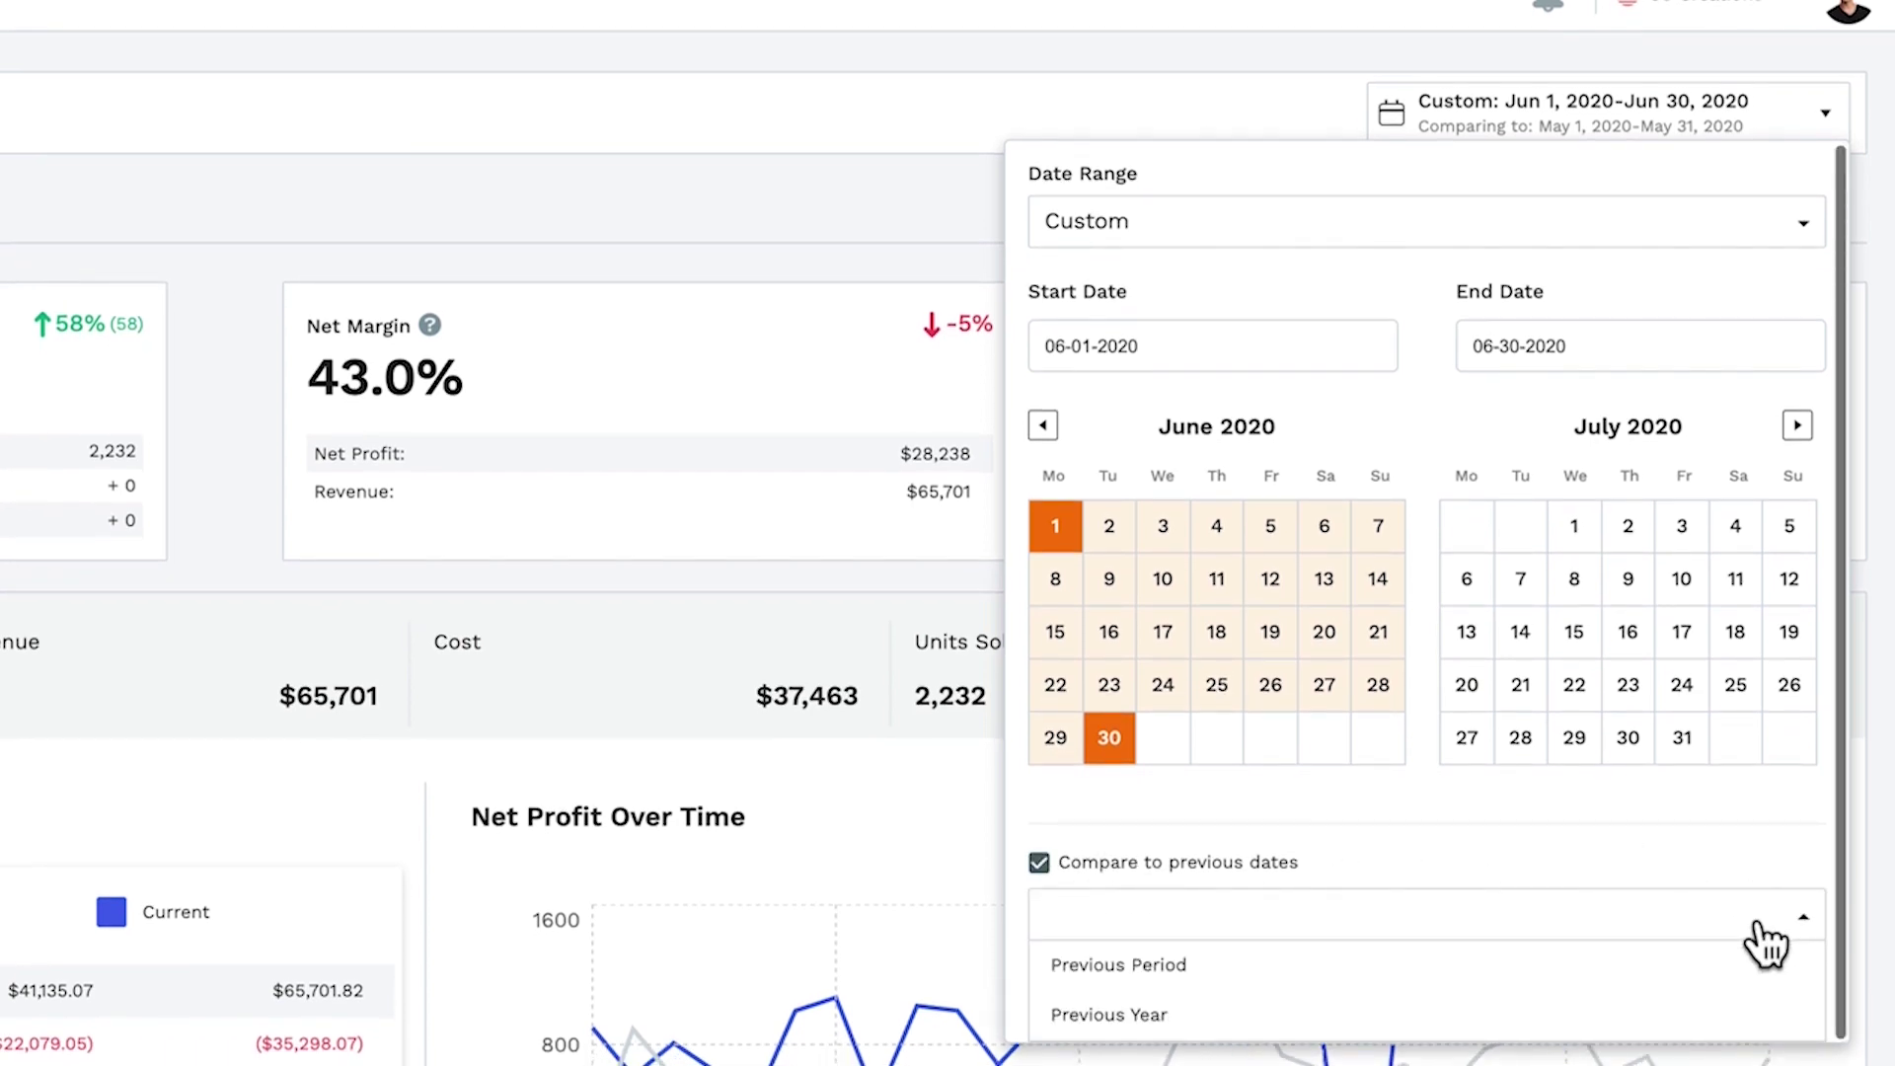
click(1759, 963)
click(1798, 1007)
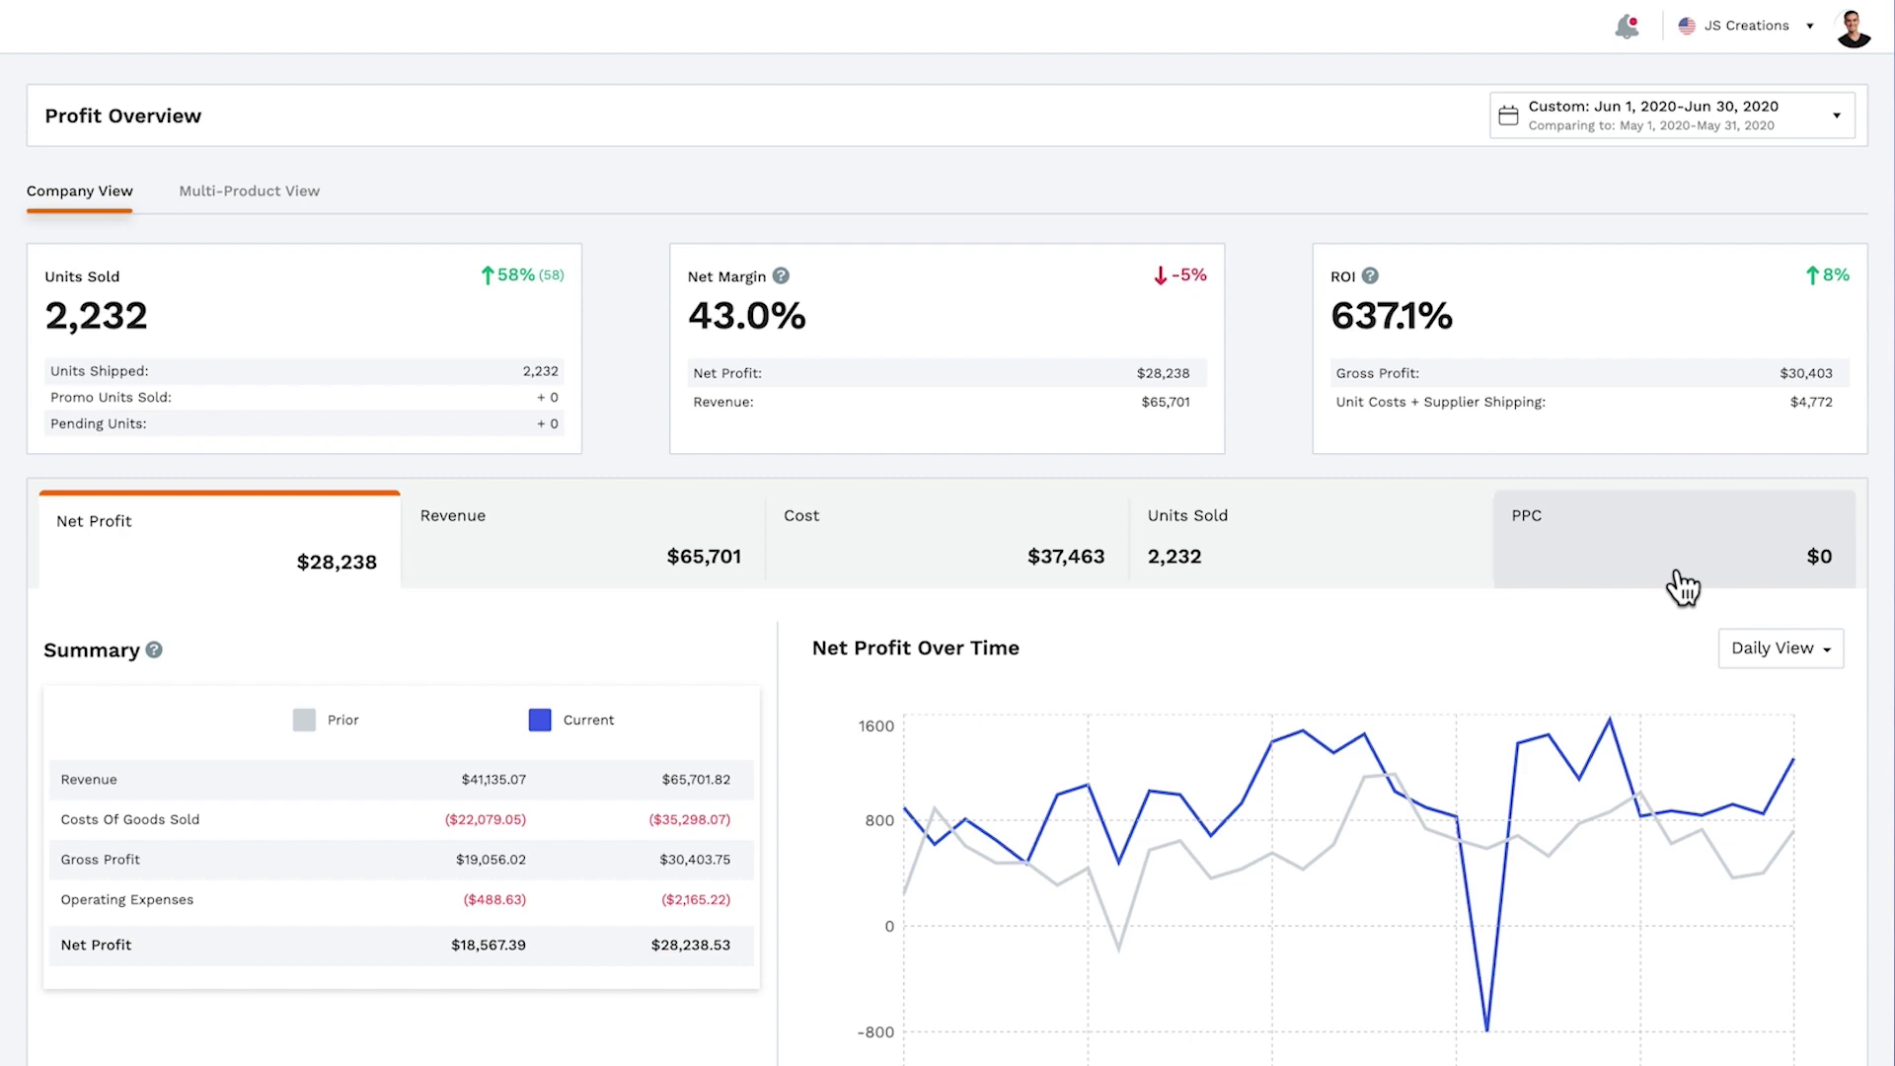
Chart Units Sold, then switch to the Multi-Product View
click(1313, 538)
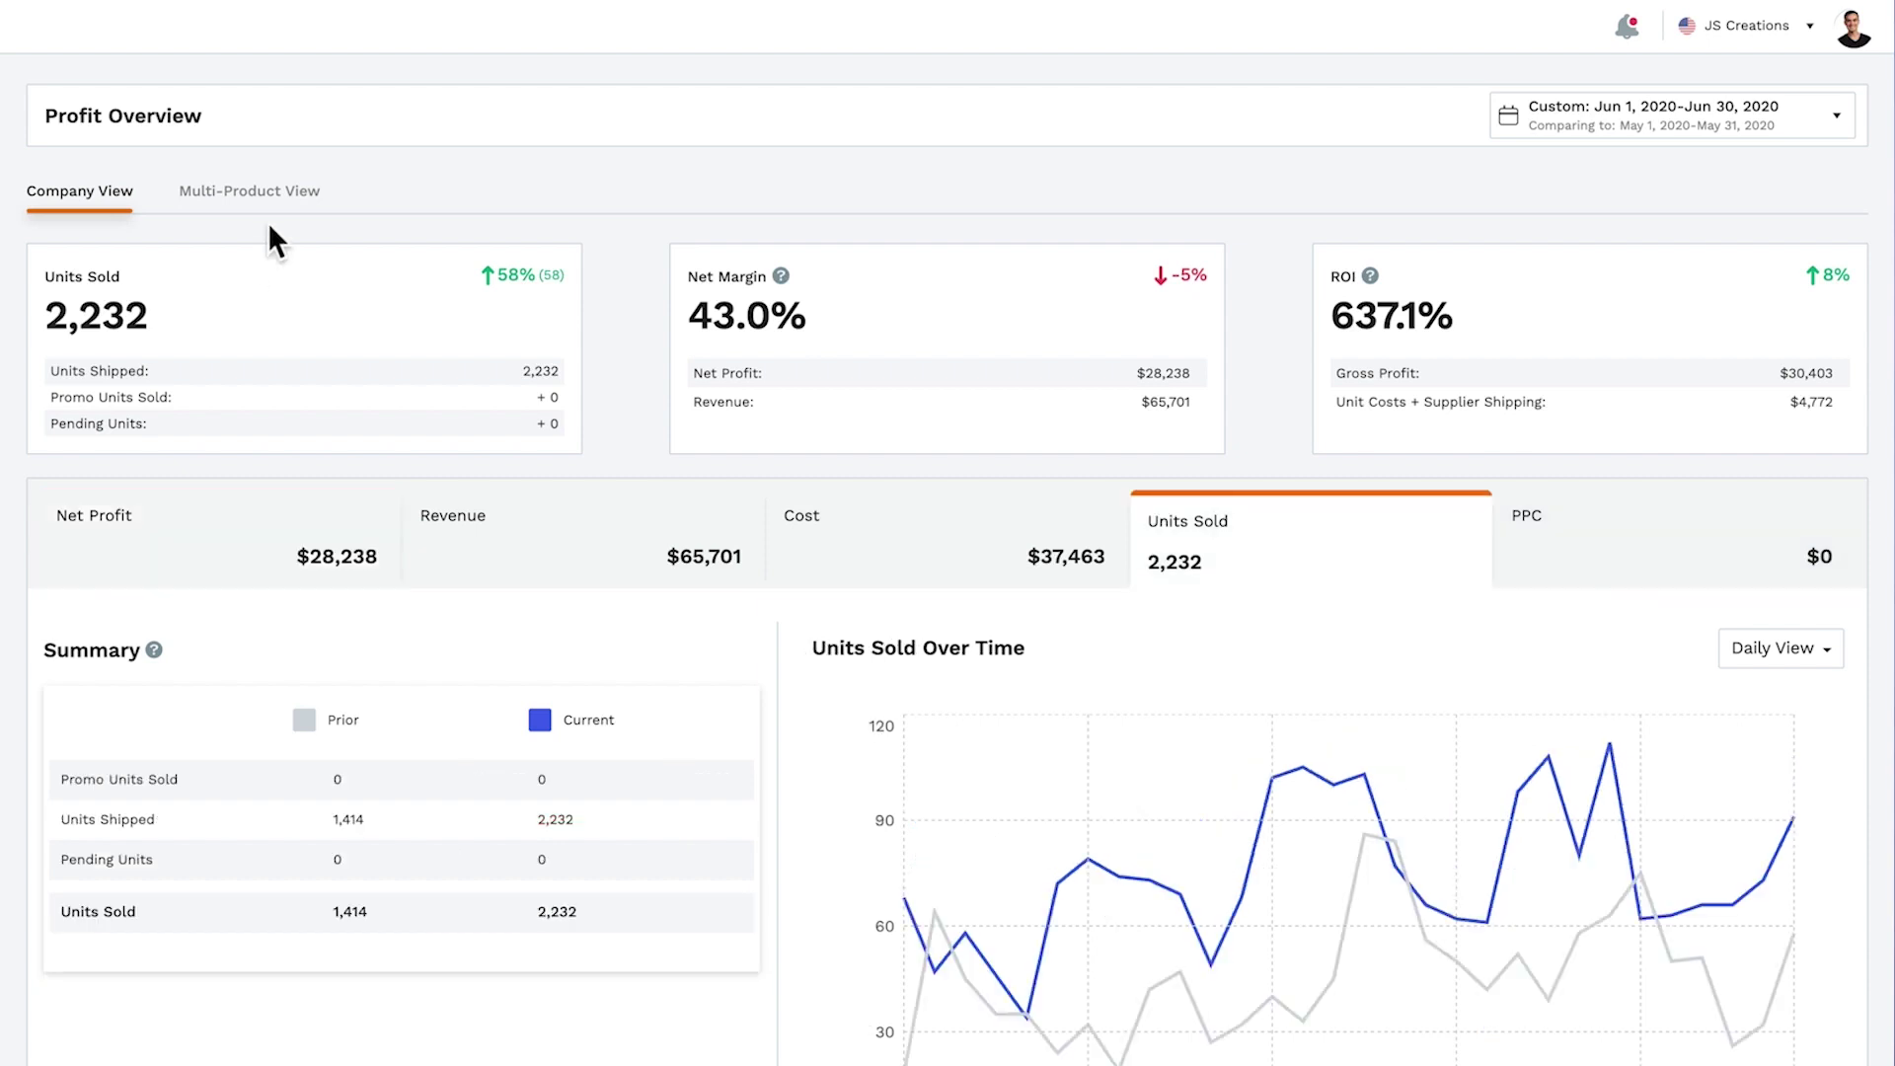
click(277, 192)
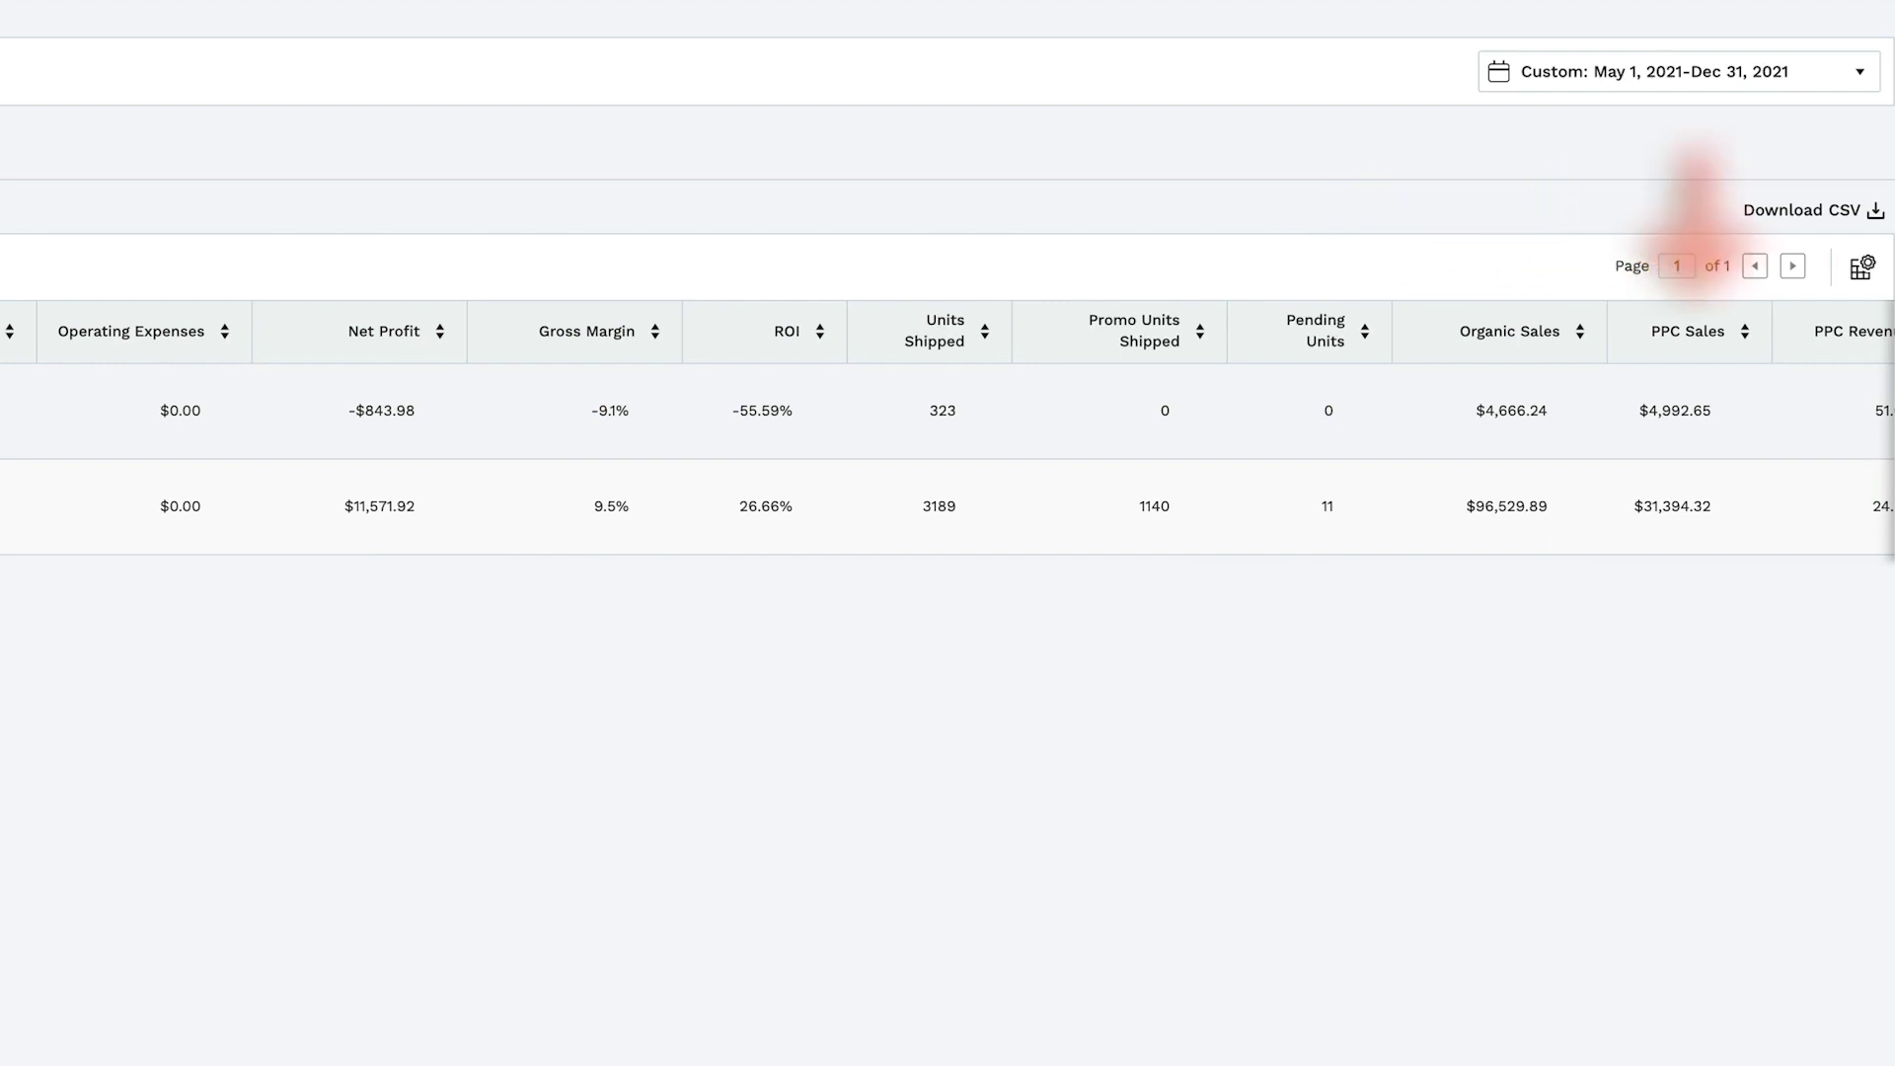
Compare the May 1–Dec 31, 2021 product table with the Previous Period, then open Customize Columns
scroll(947, 425, right, 5)
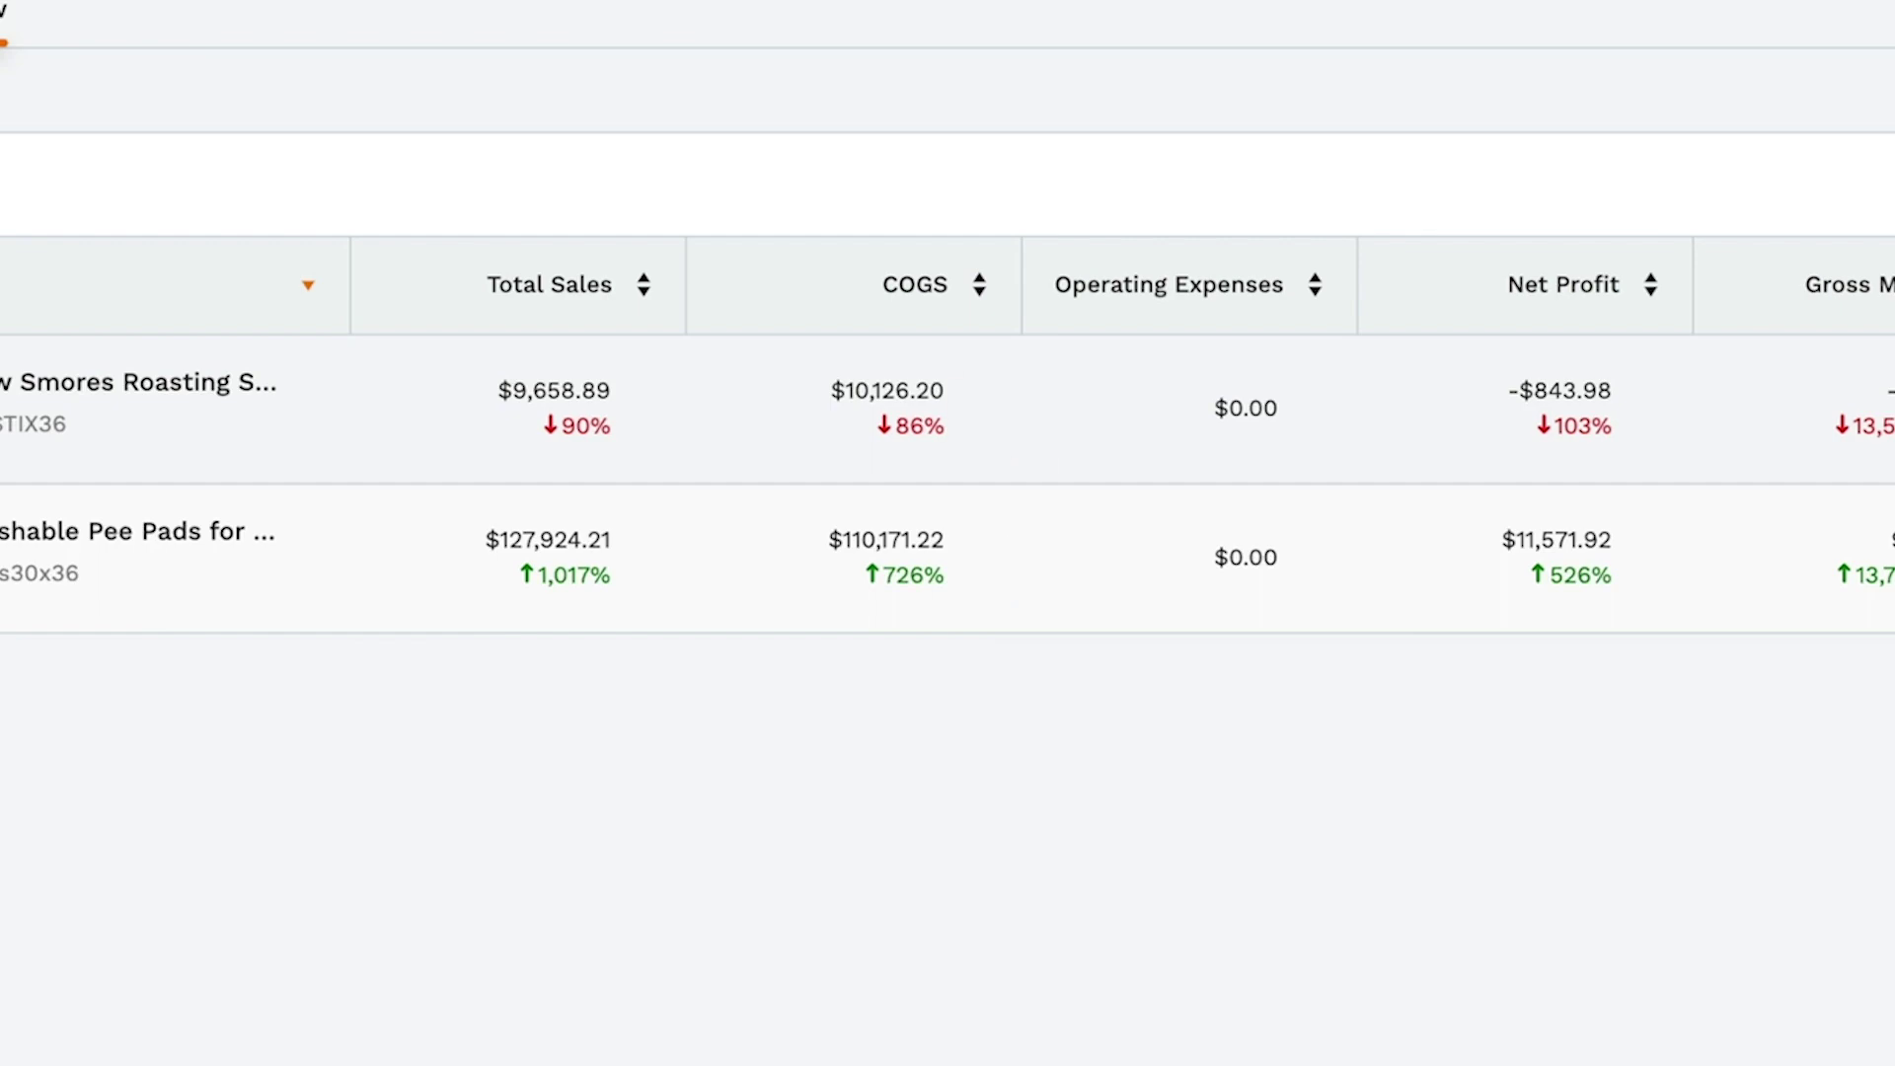
click(1575, 102)
click(1322, 785)
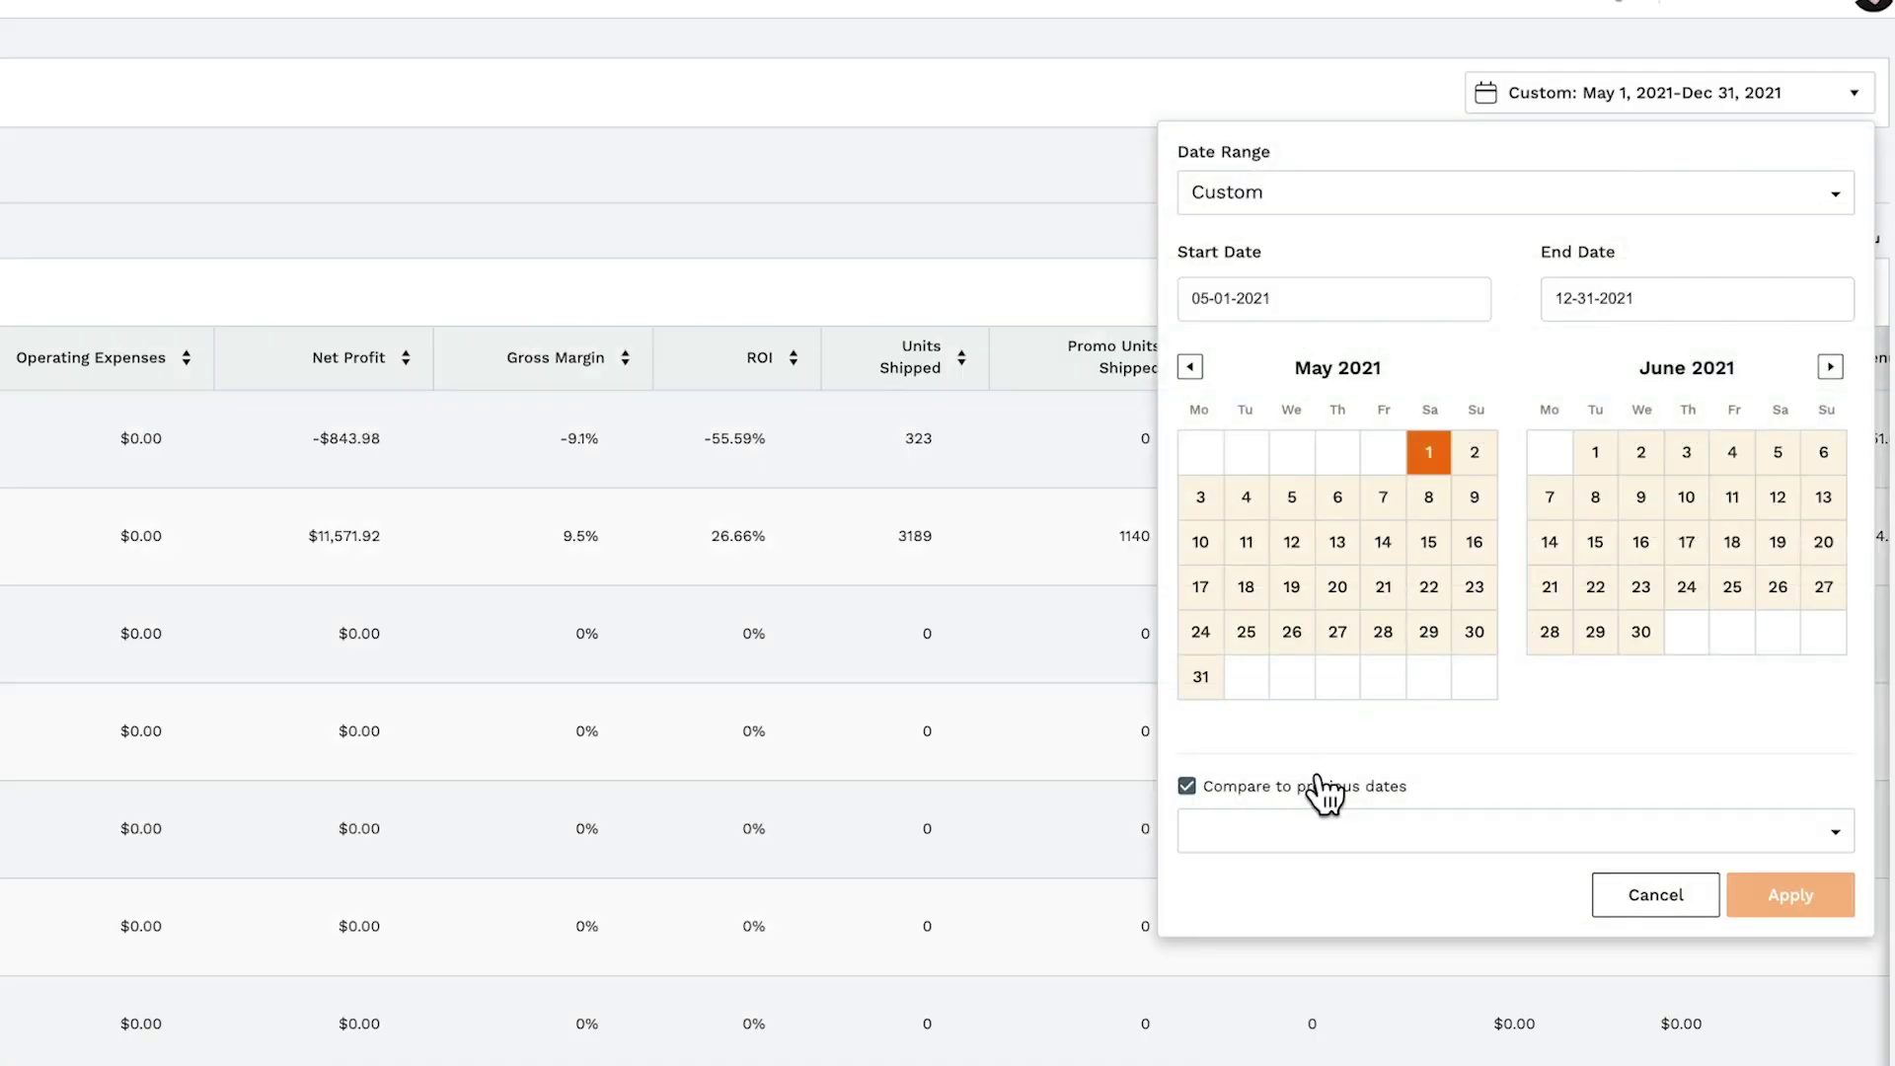
click(1217, 832)
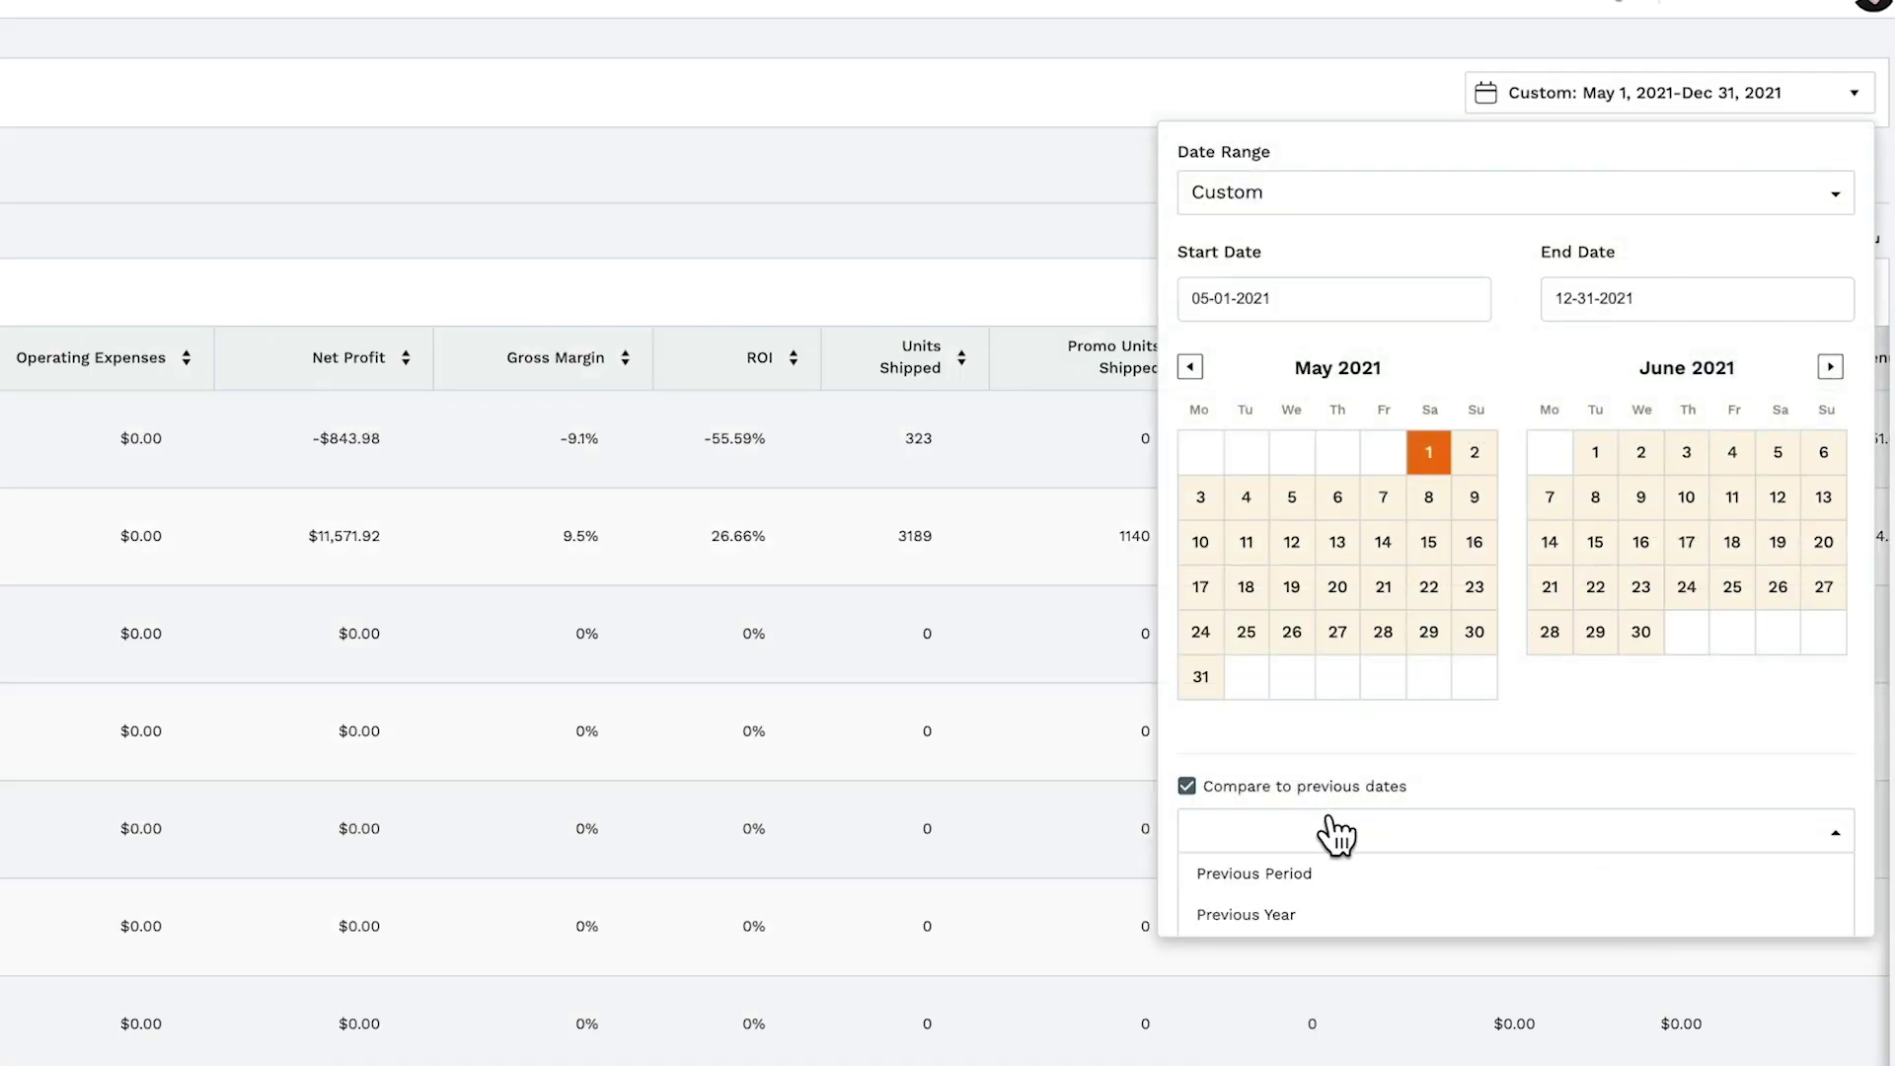
click(1259, 876)
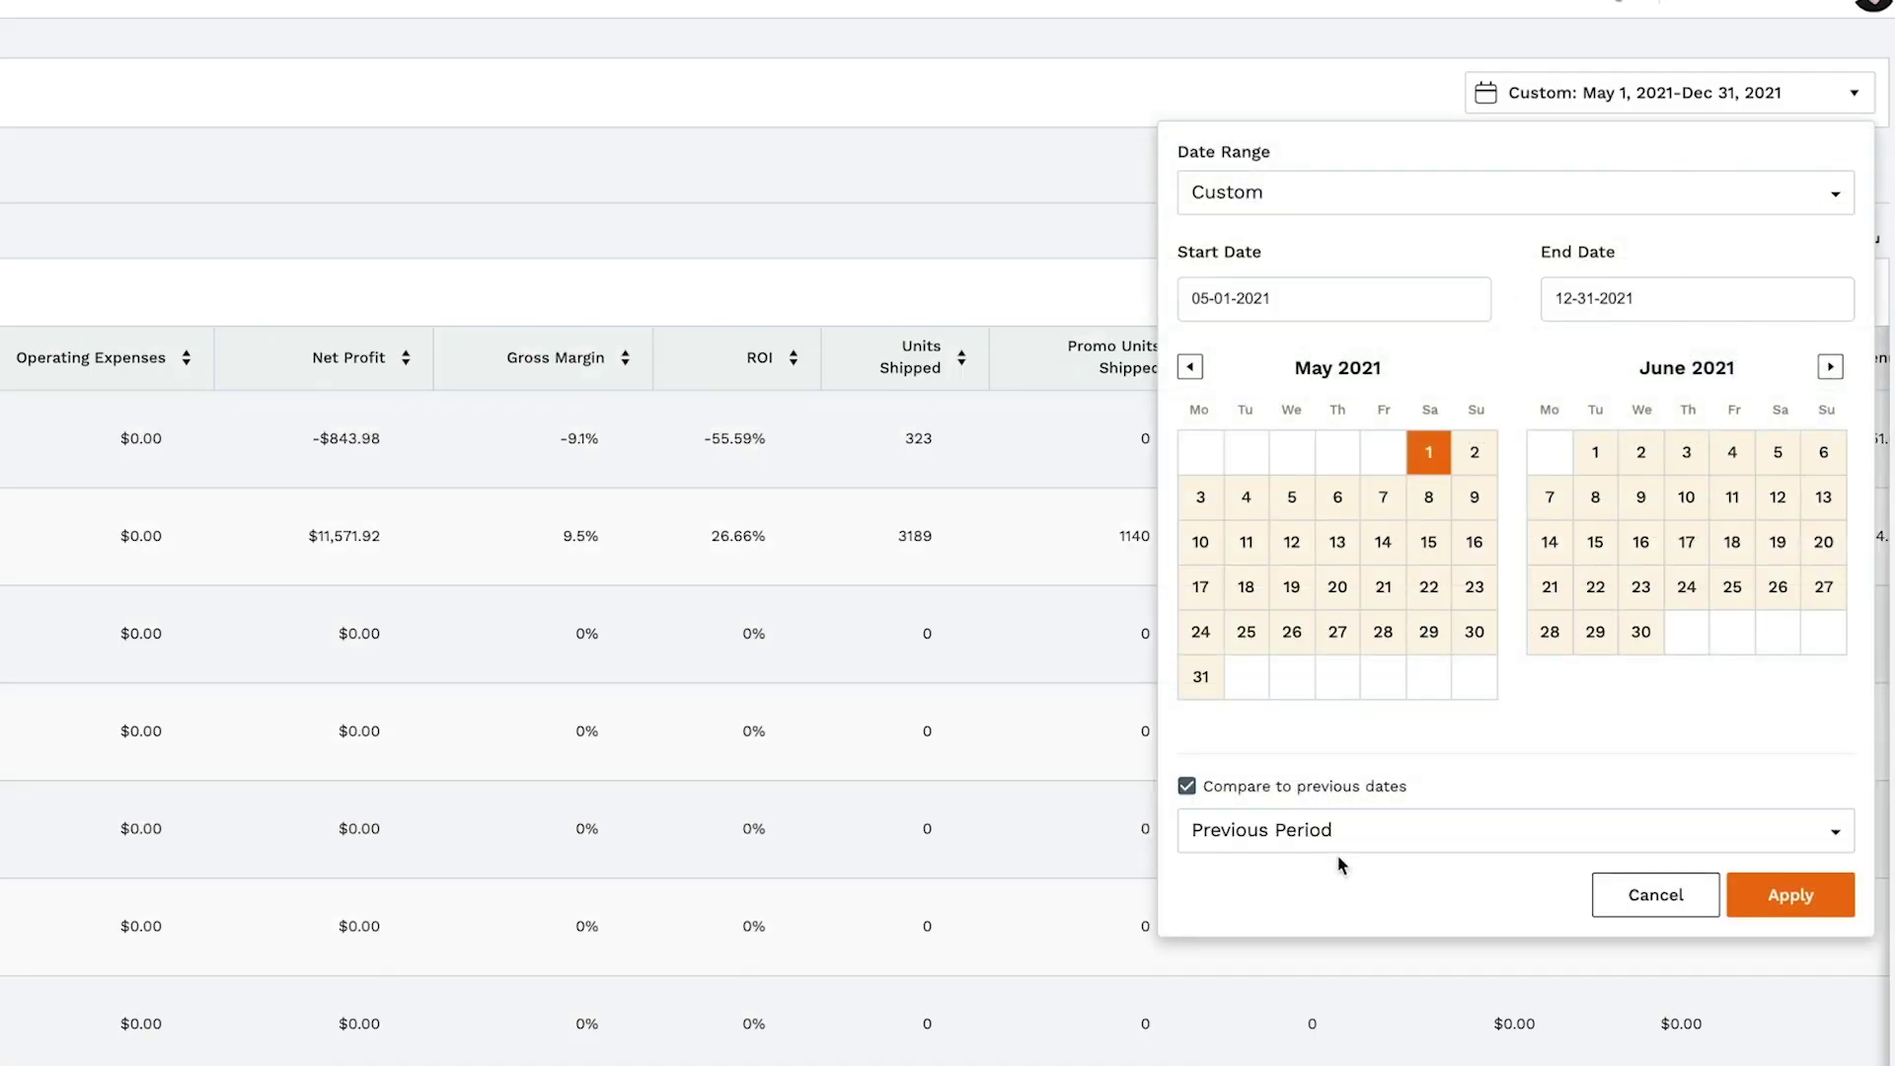
click(1769, 898)
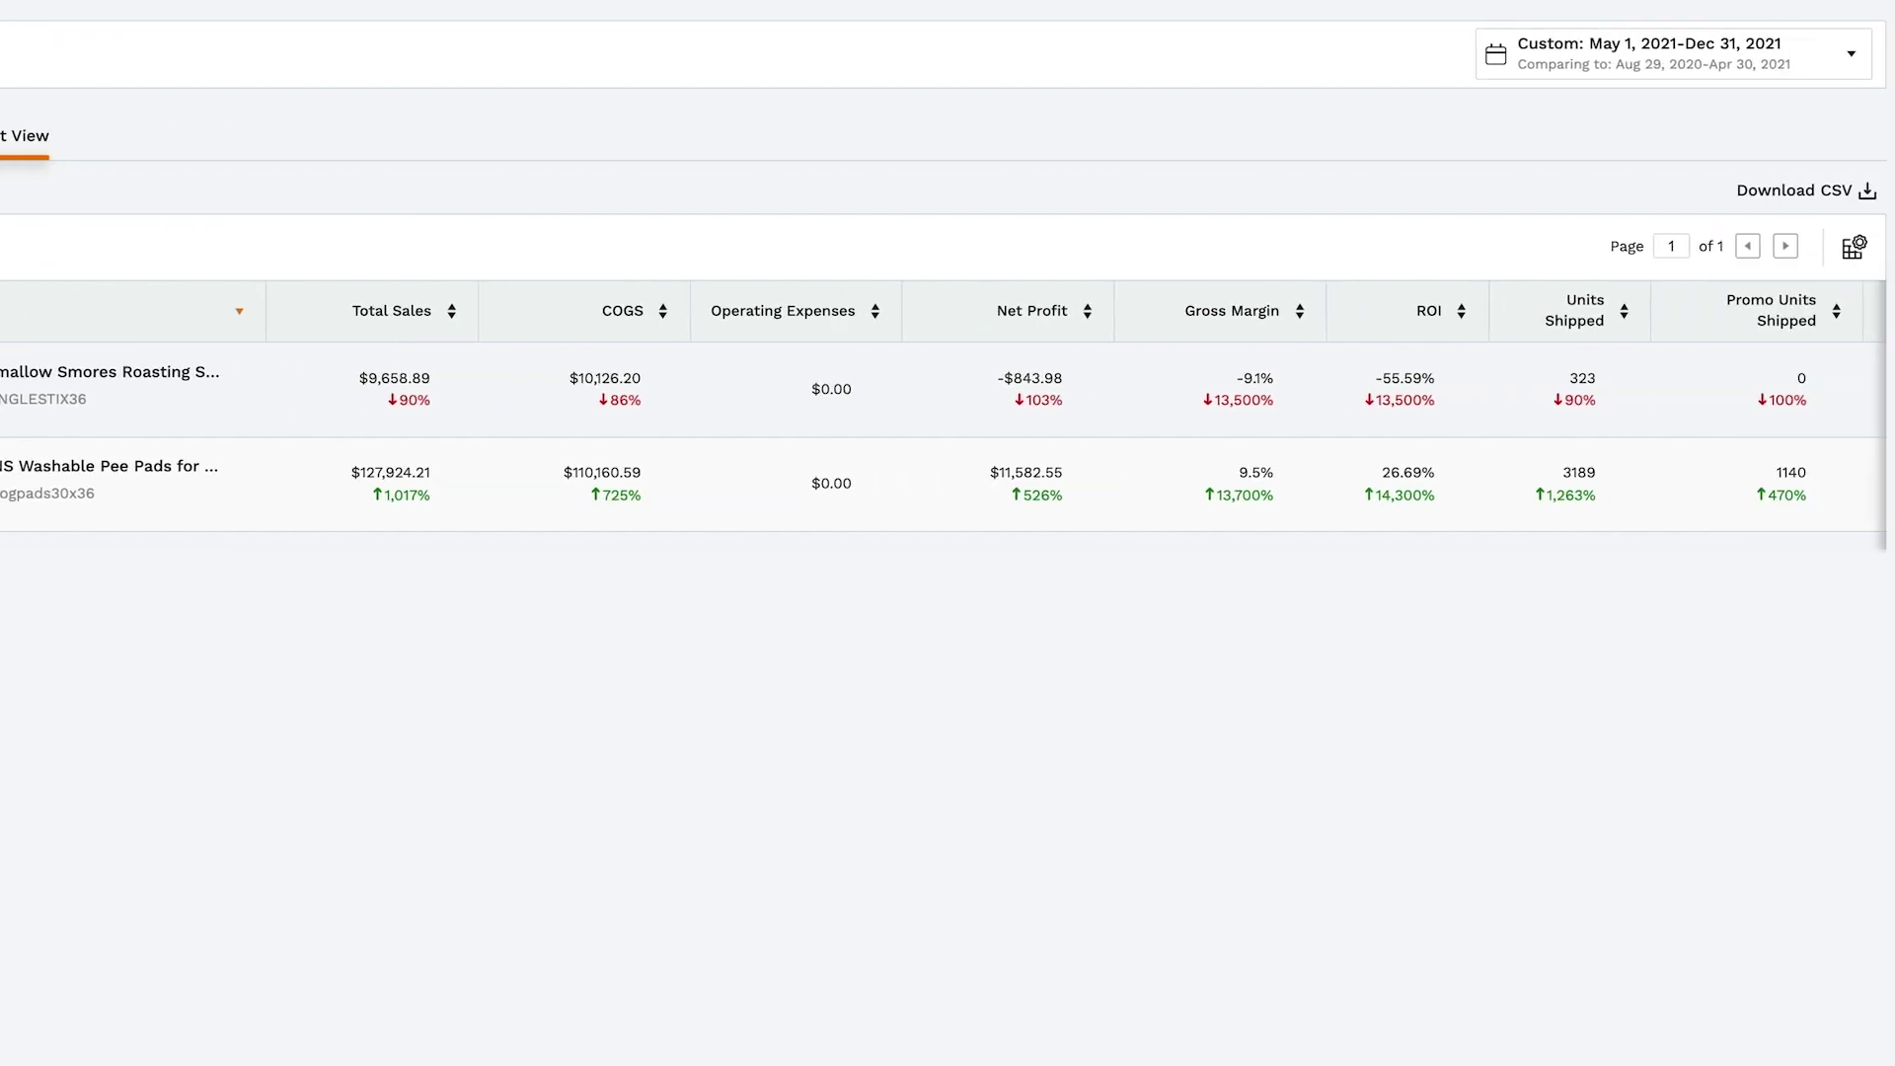
click(1851, 251)
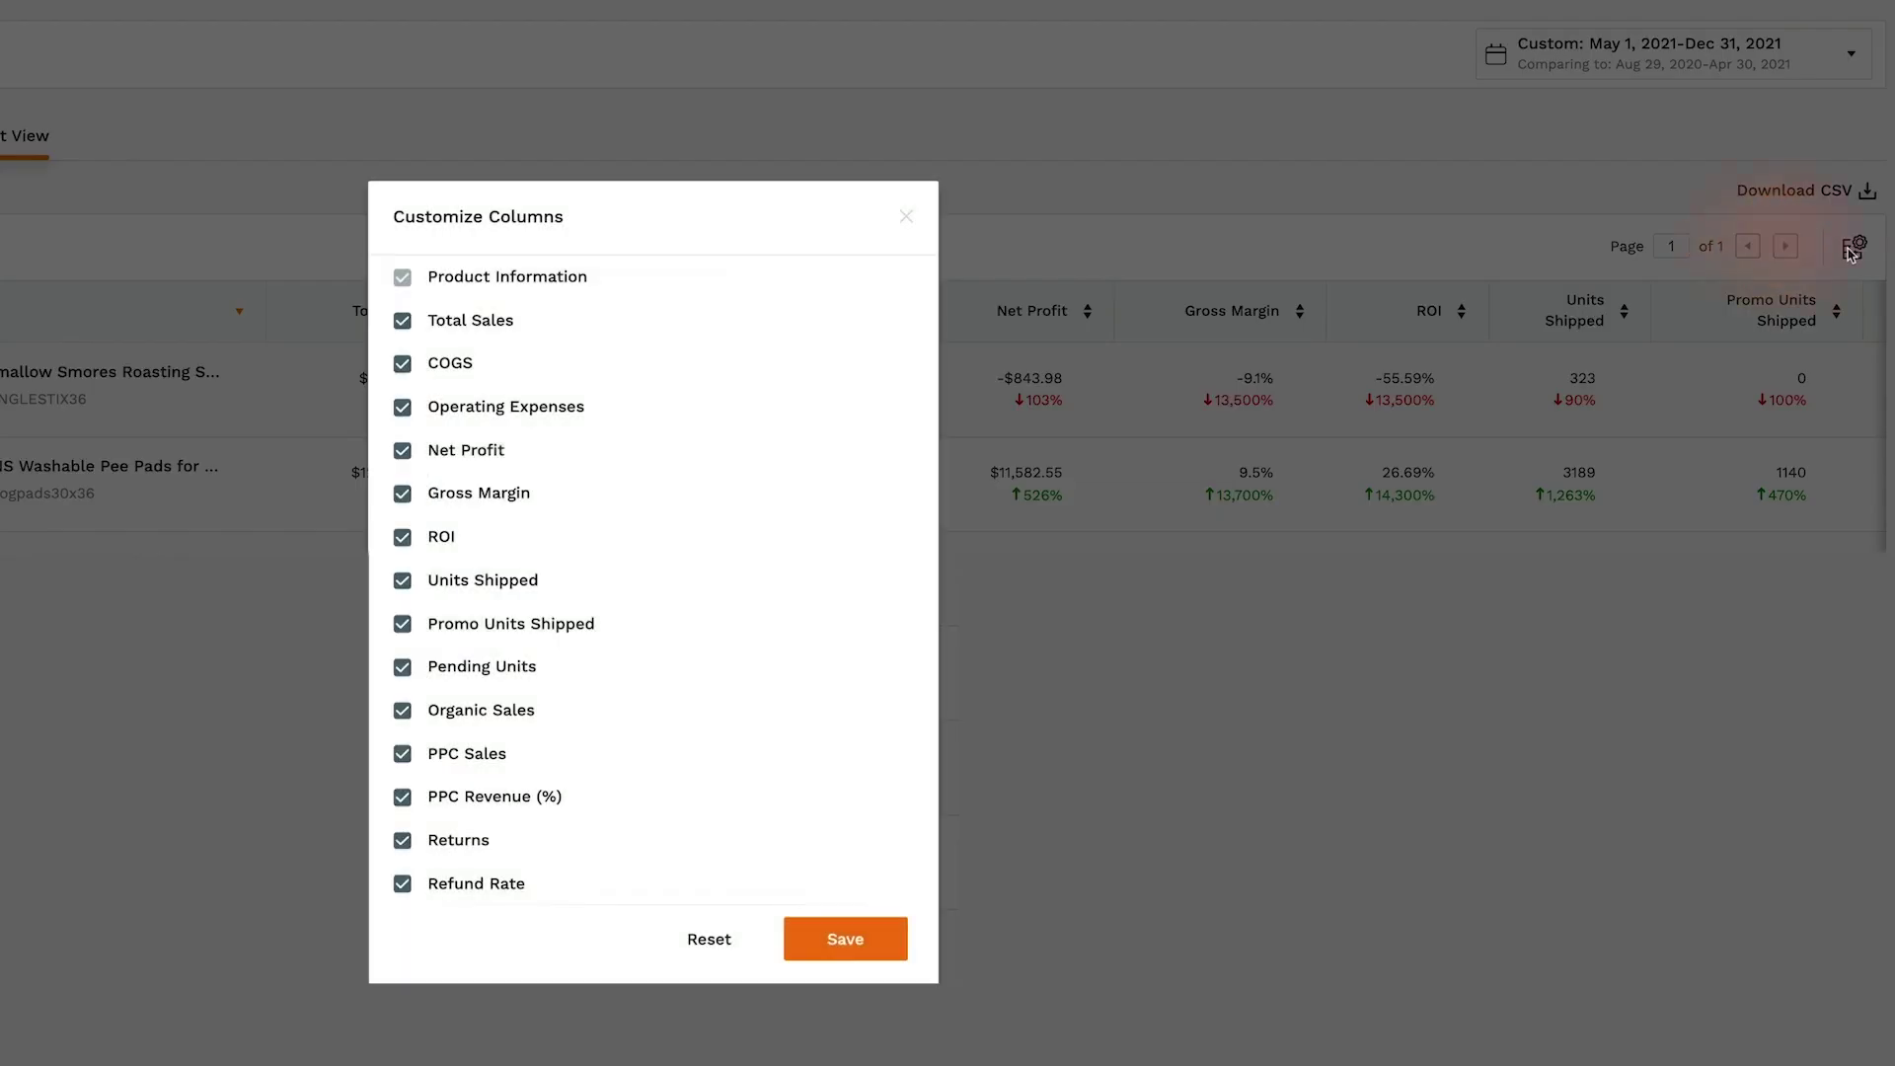
Close Customize Columns and open the washable pee pads 30x36 product's details
click(849, 953)
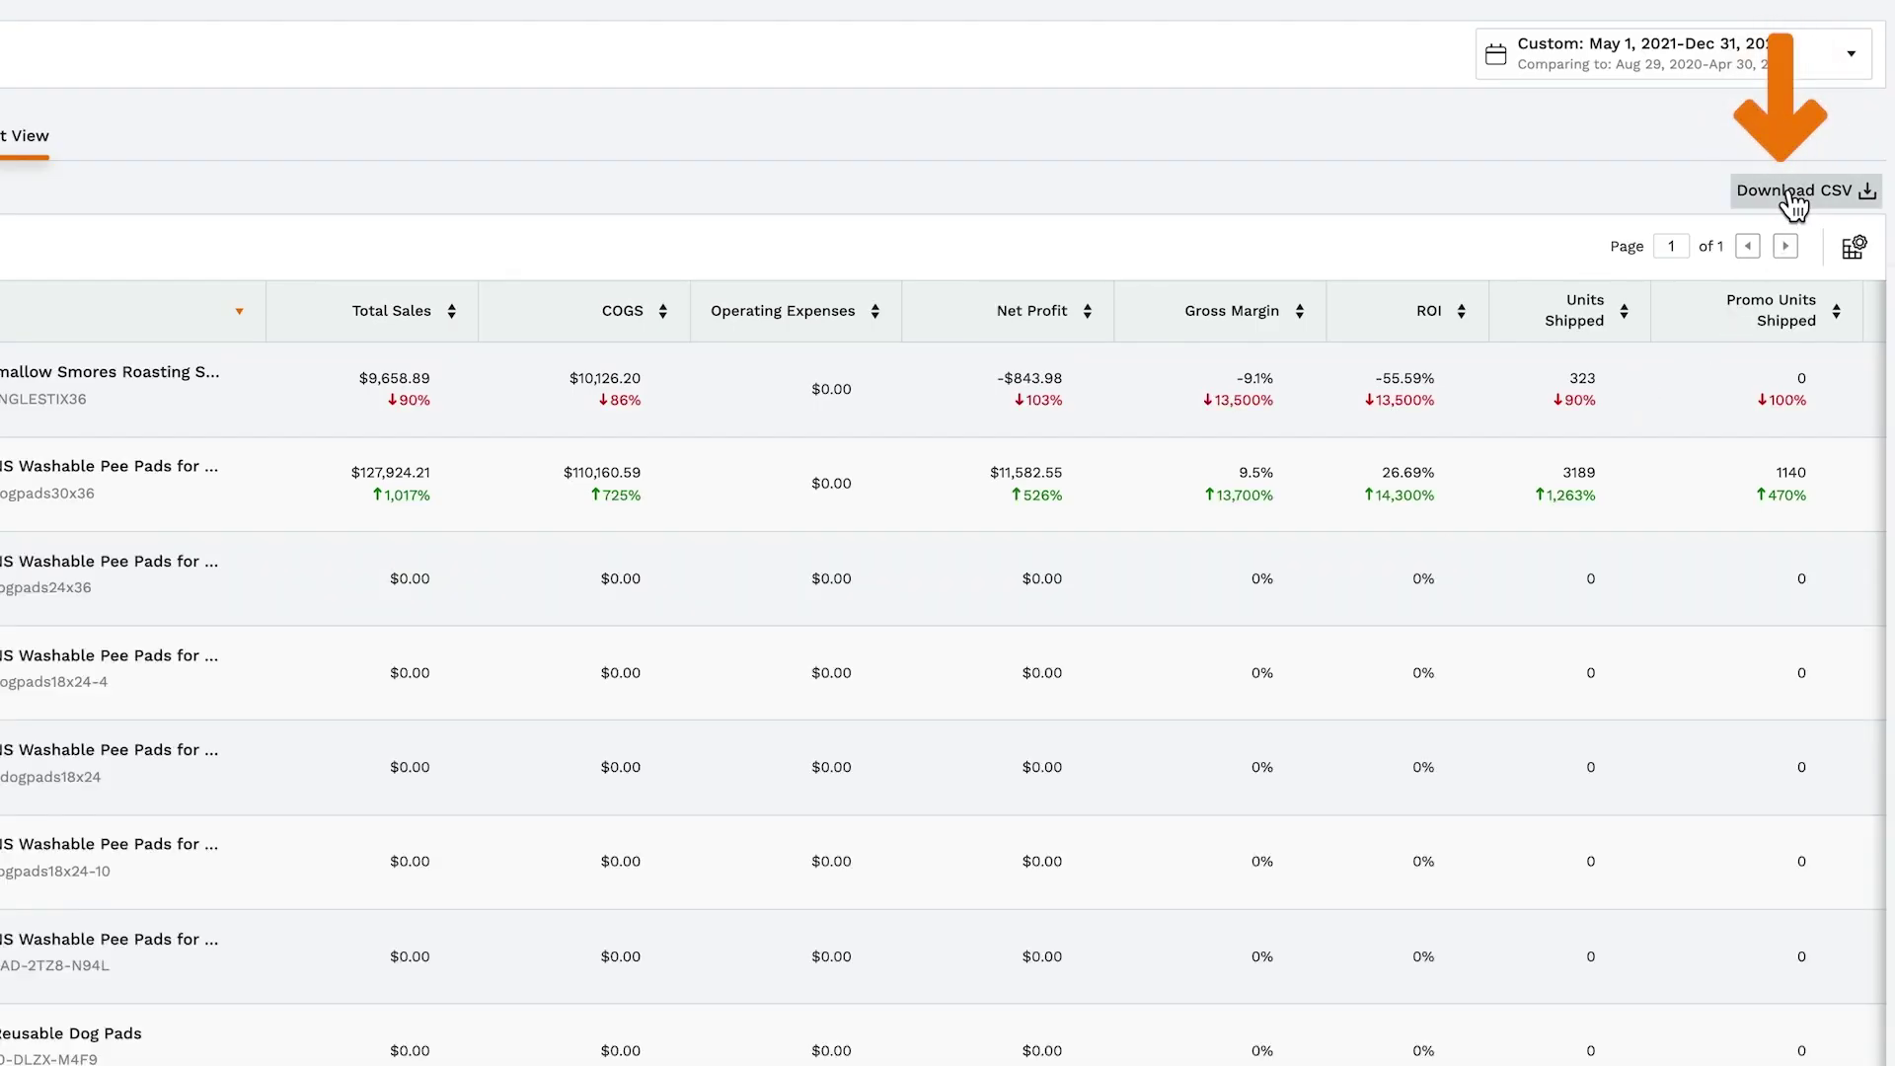
click(294, 528)
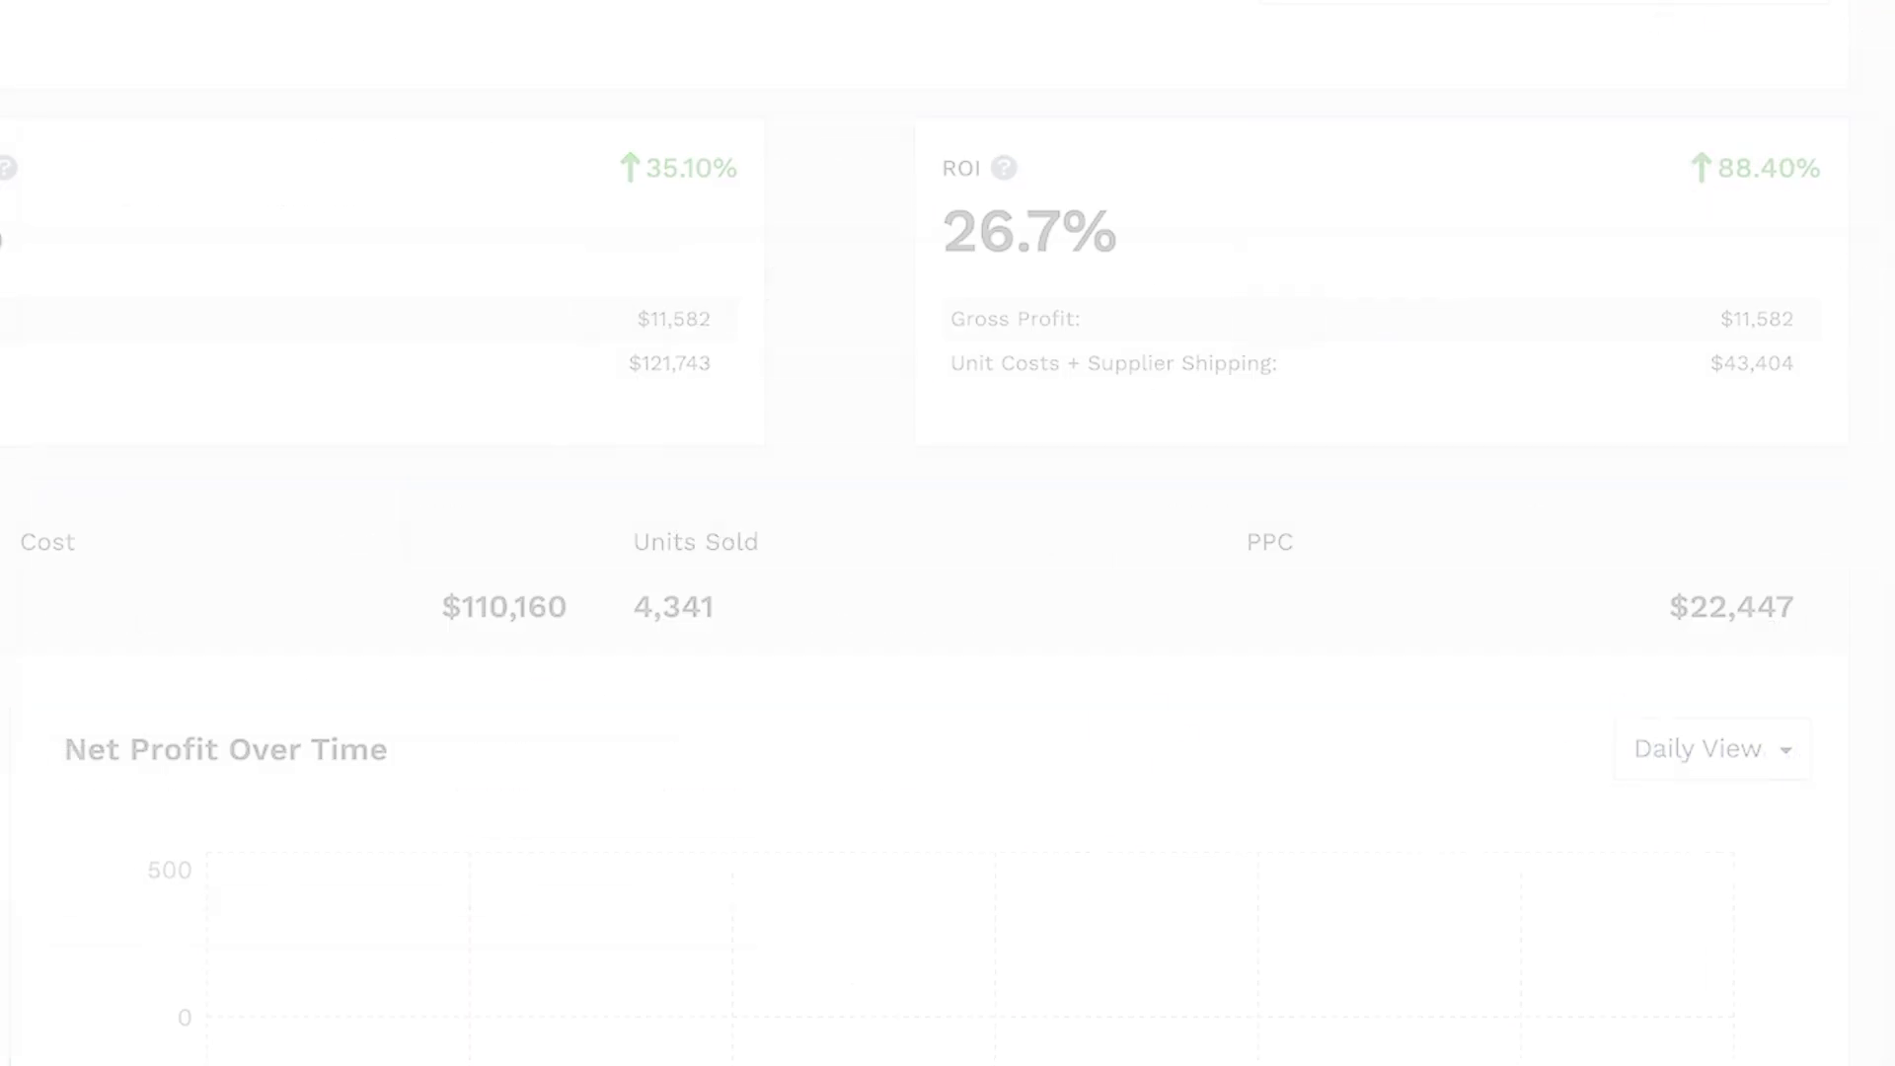
Group the net profit chart by week, then show the Revenue chart
scroll(620, 427, down, 3)
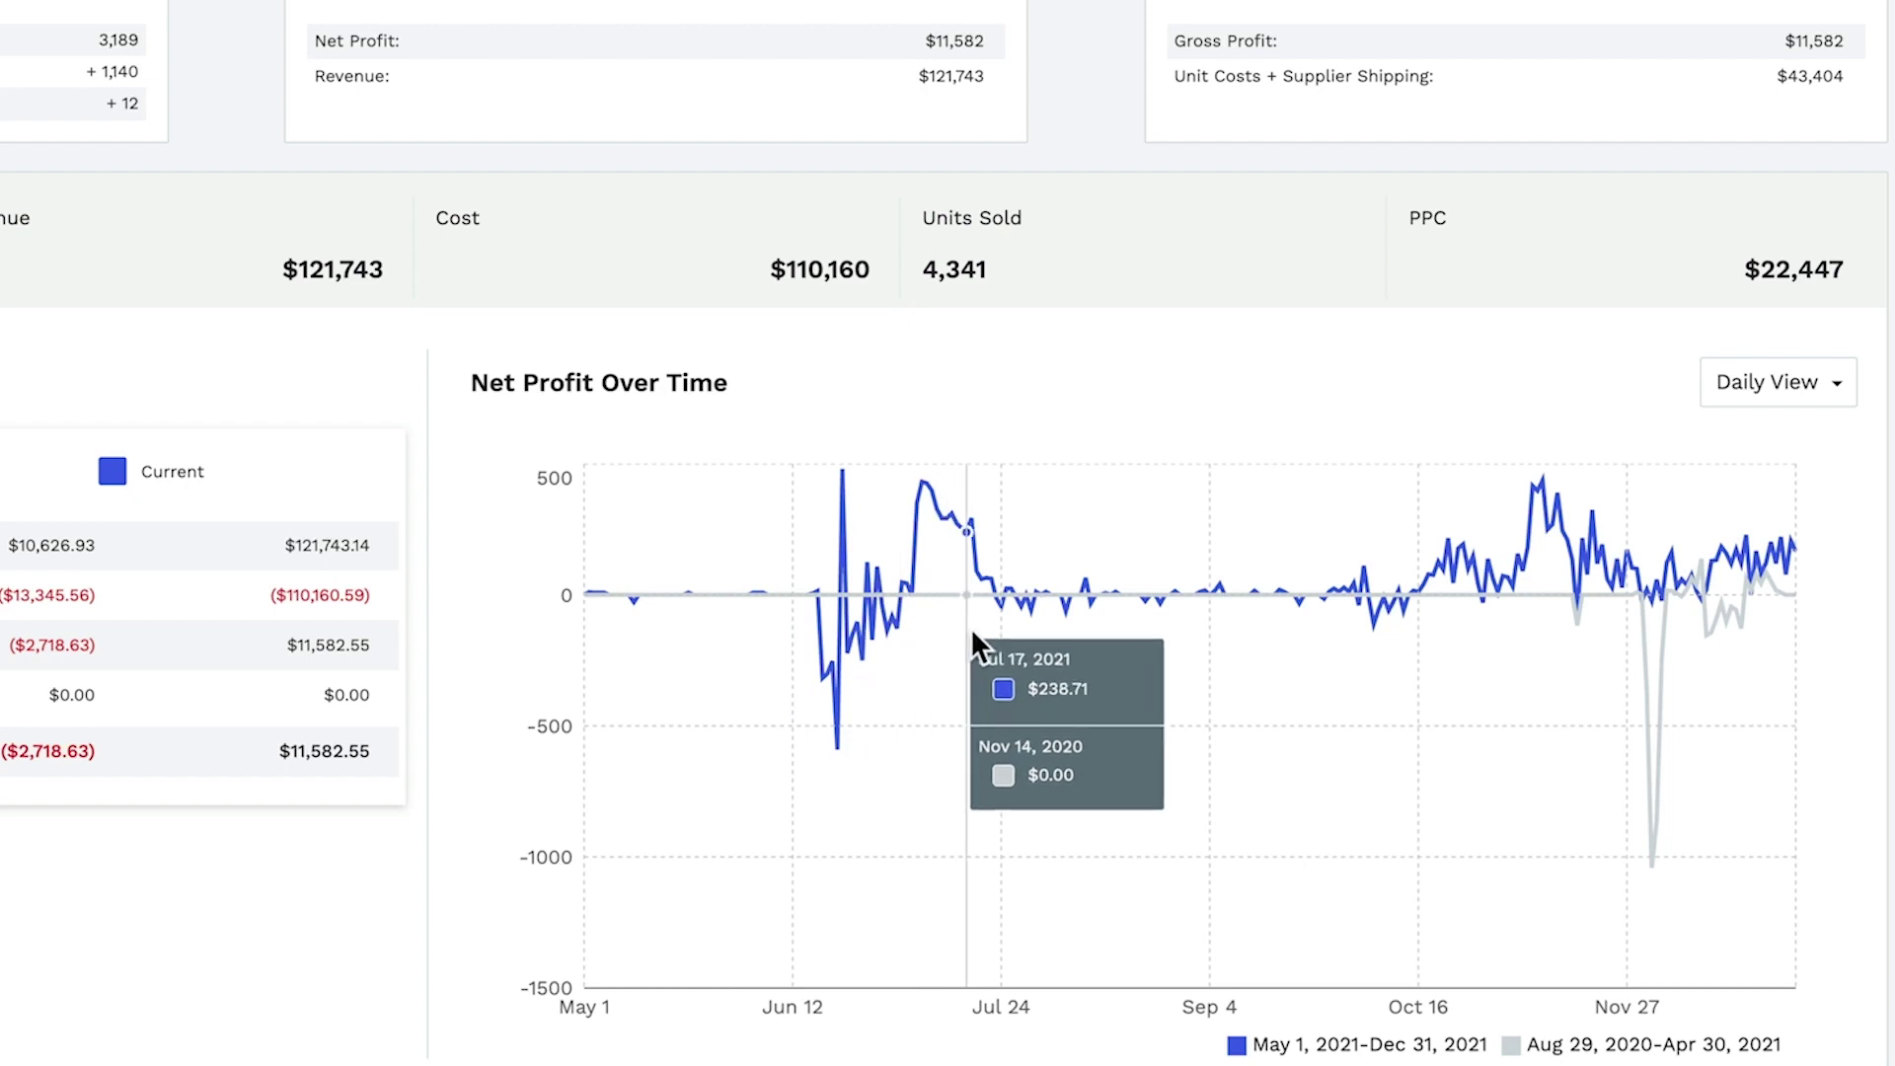
click(1730, 381)
click(1765, 474)
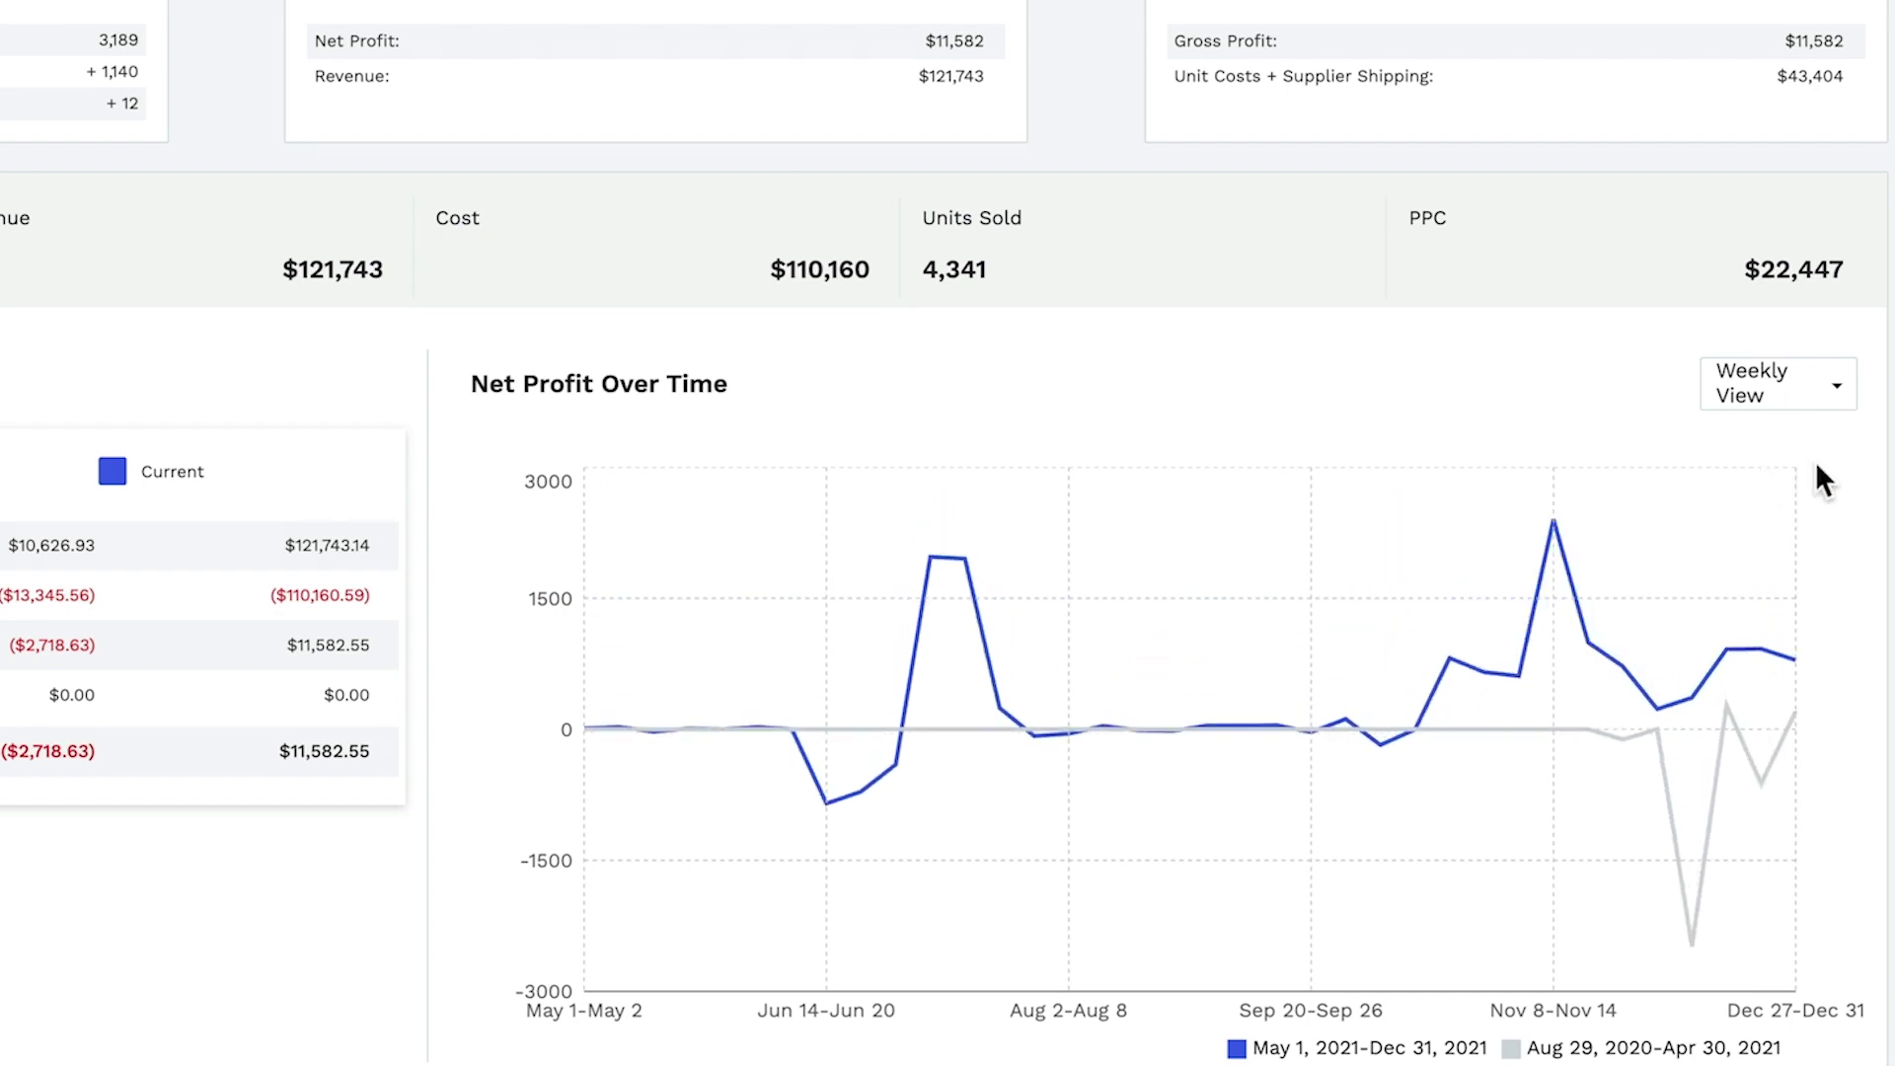
click(155, 292)
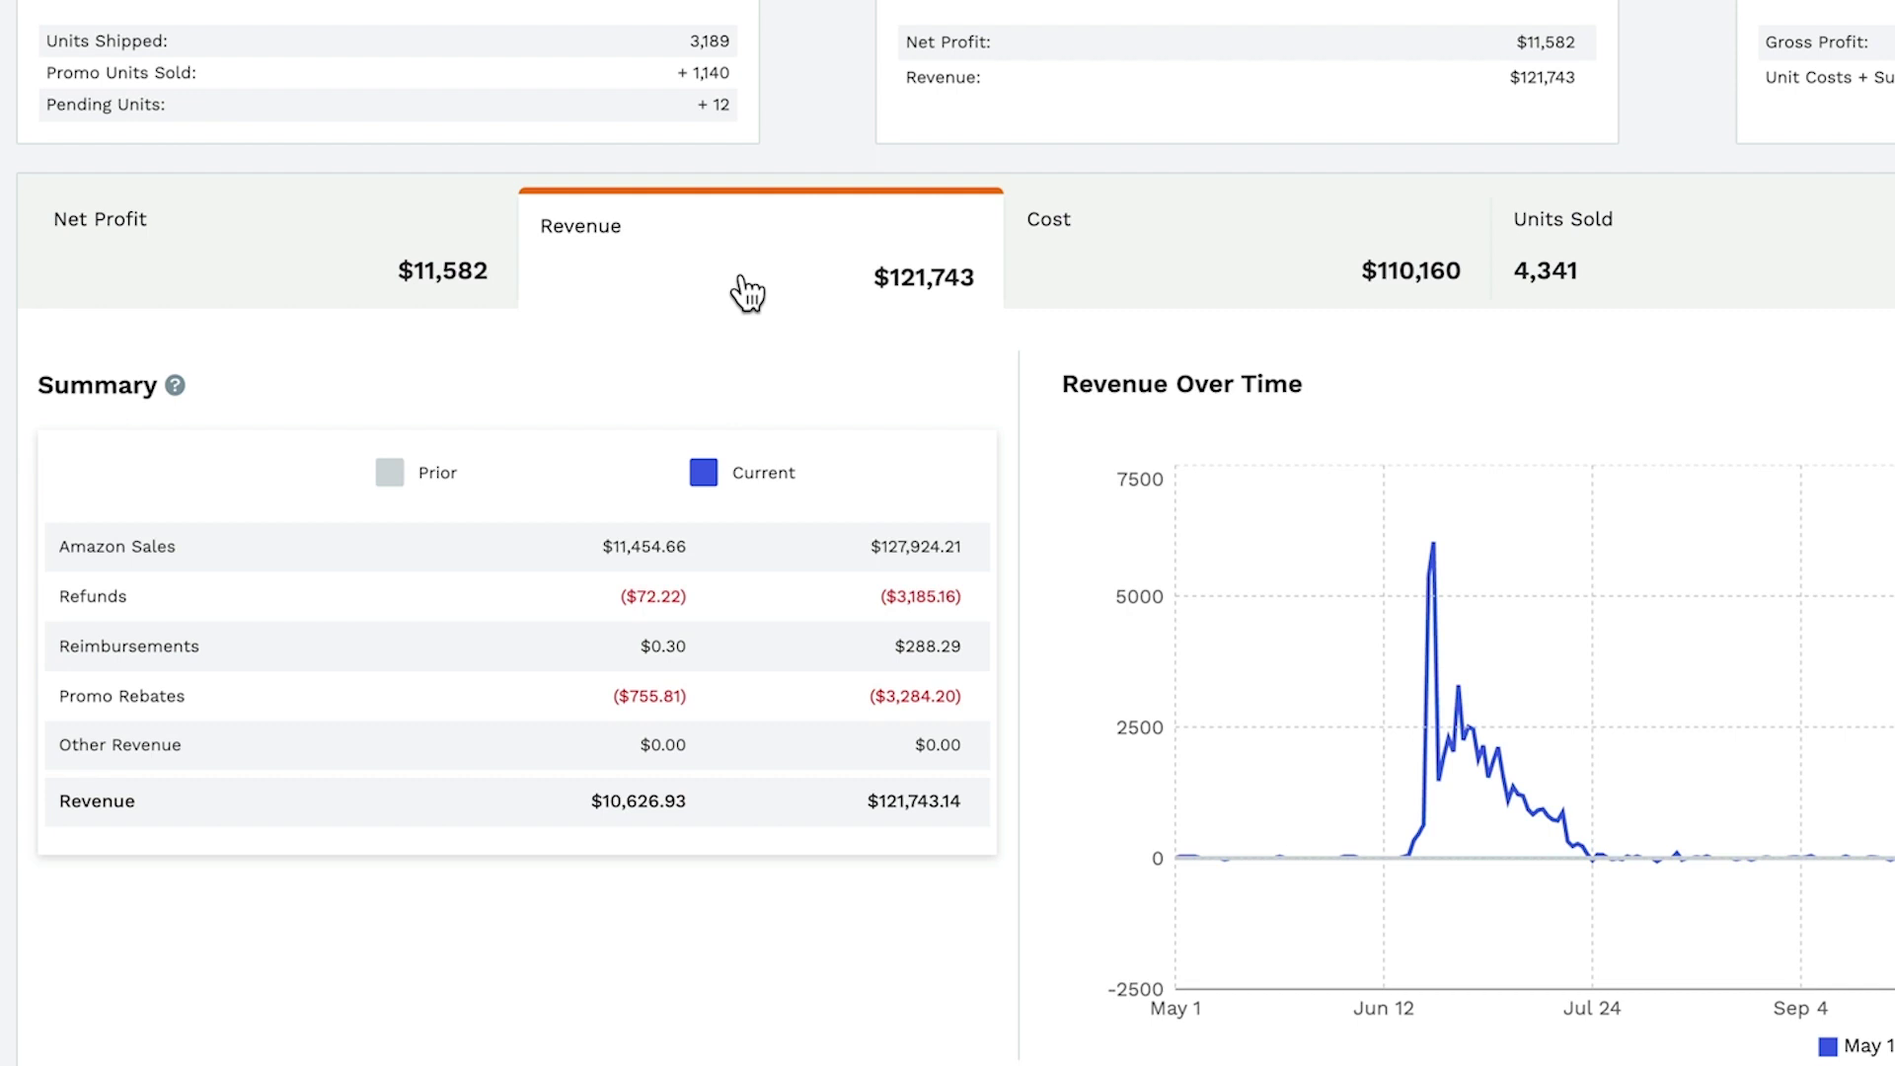
Show the product's Cost figures, then the PPC spend versus sales chart
click(1126, 269)
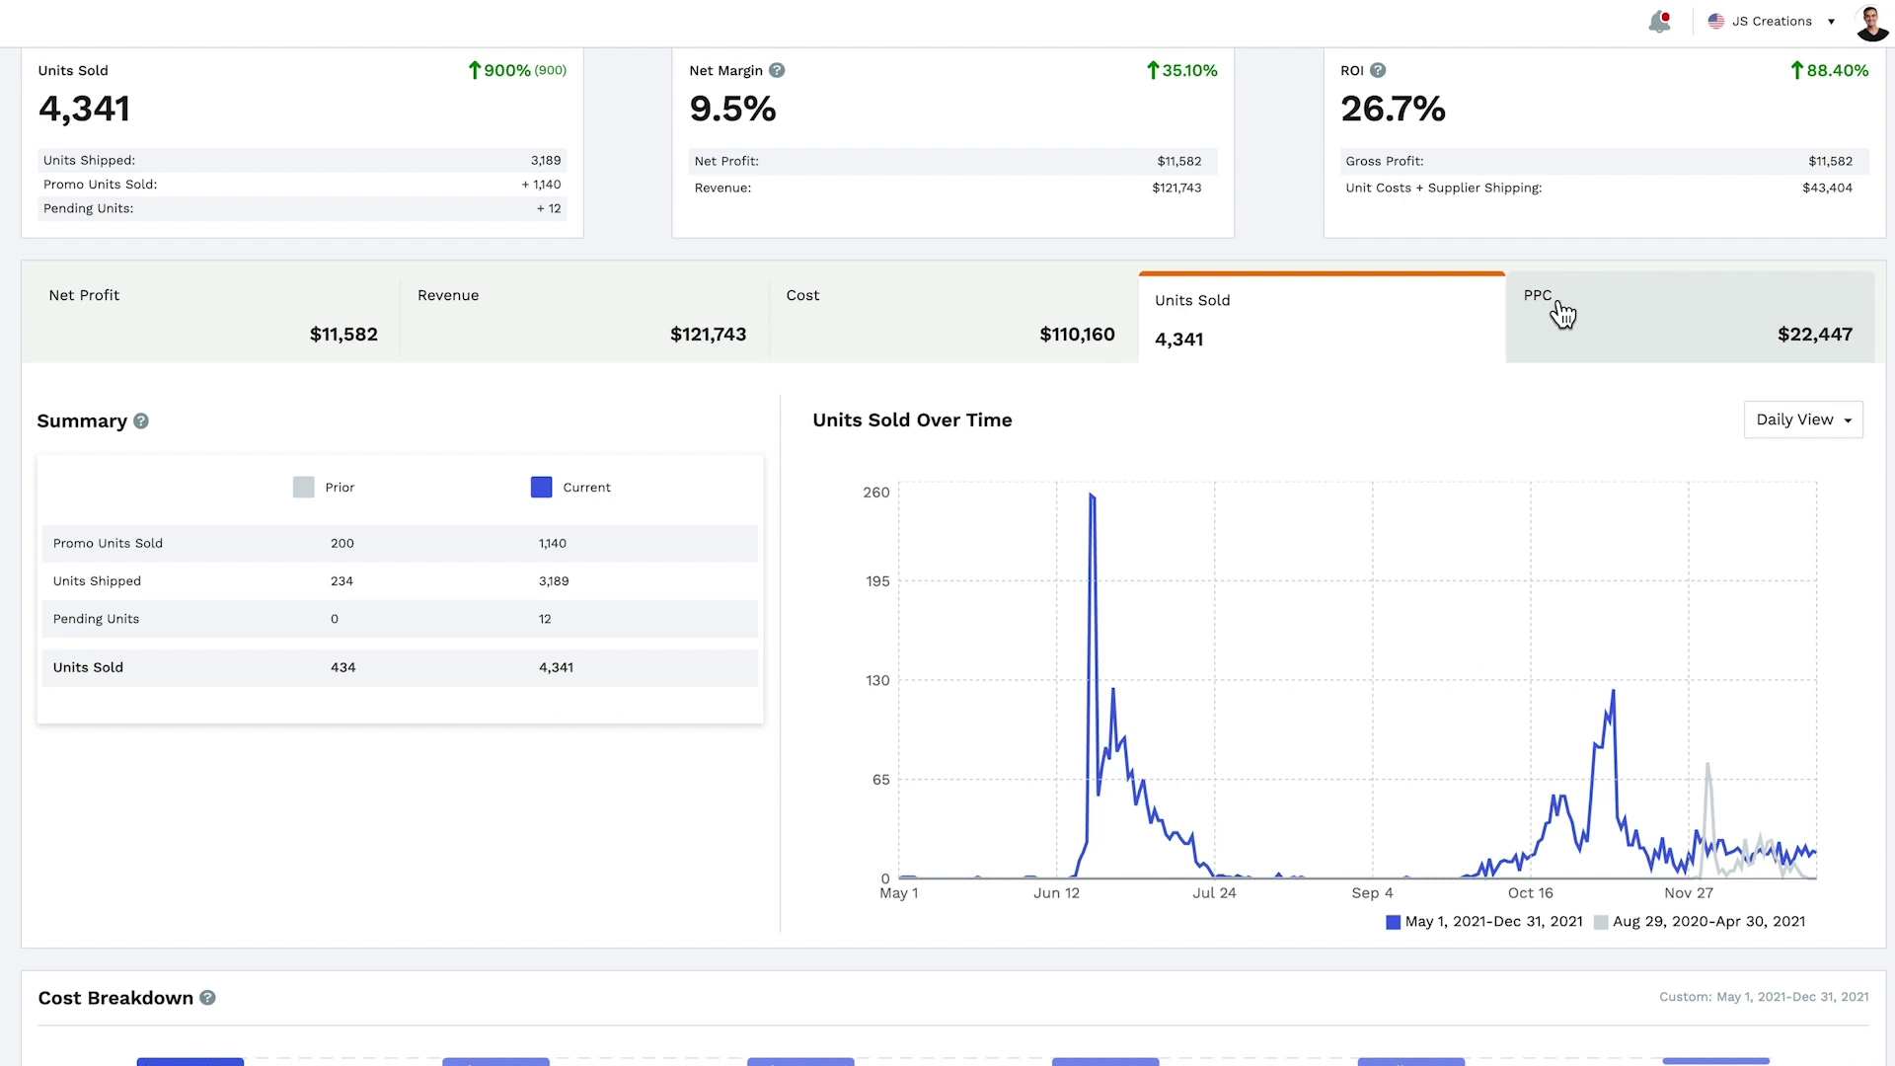
click(1548, 313)
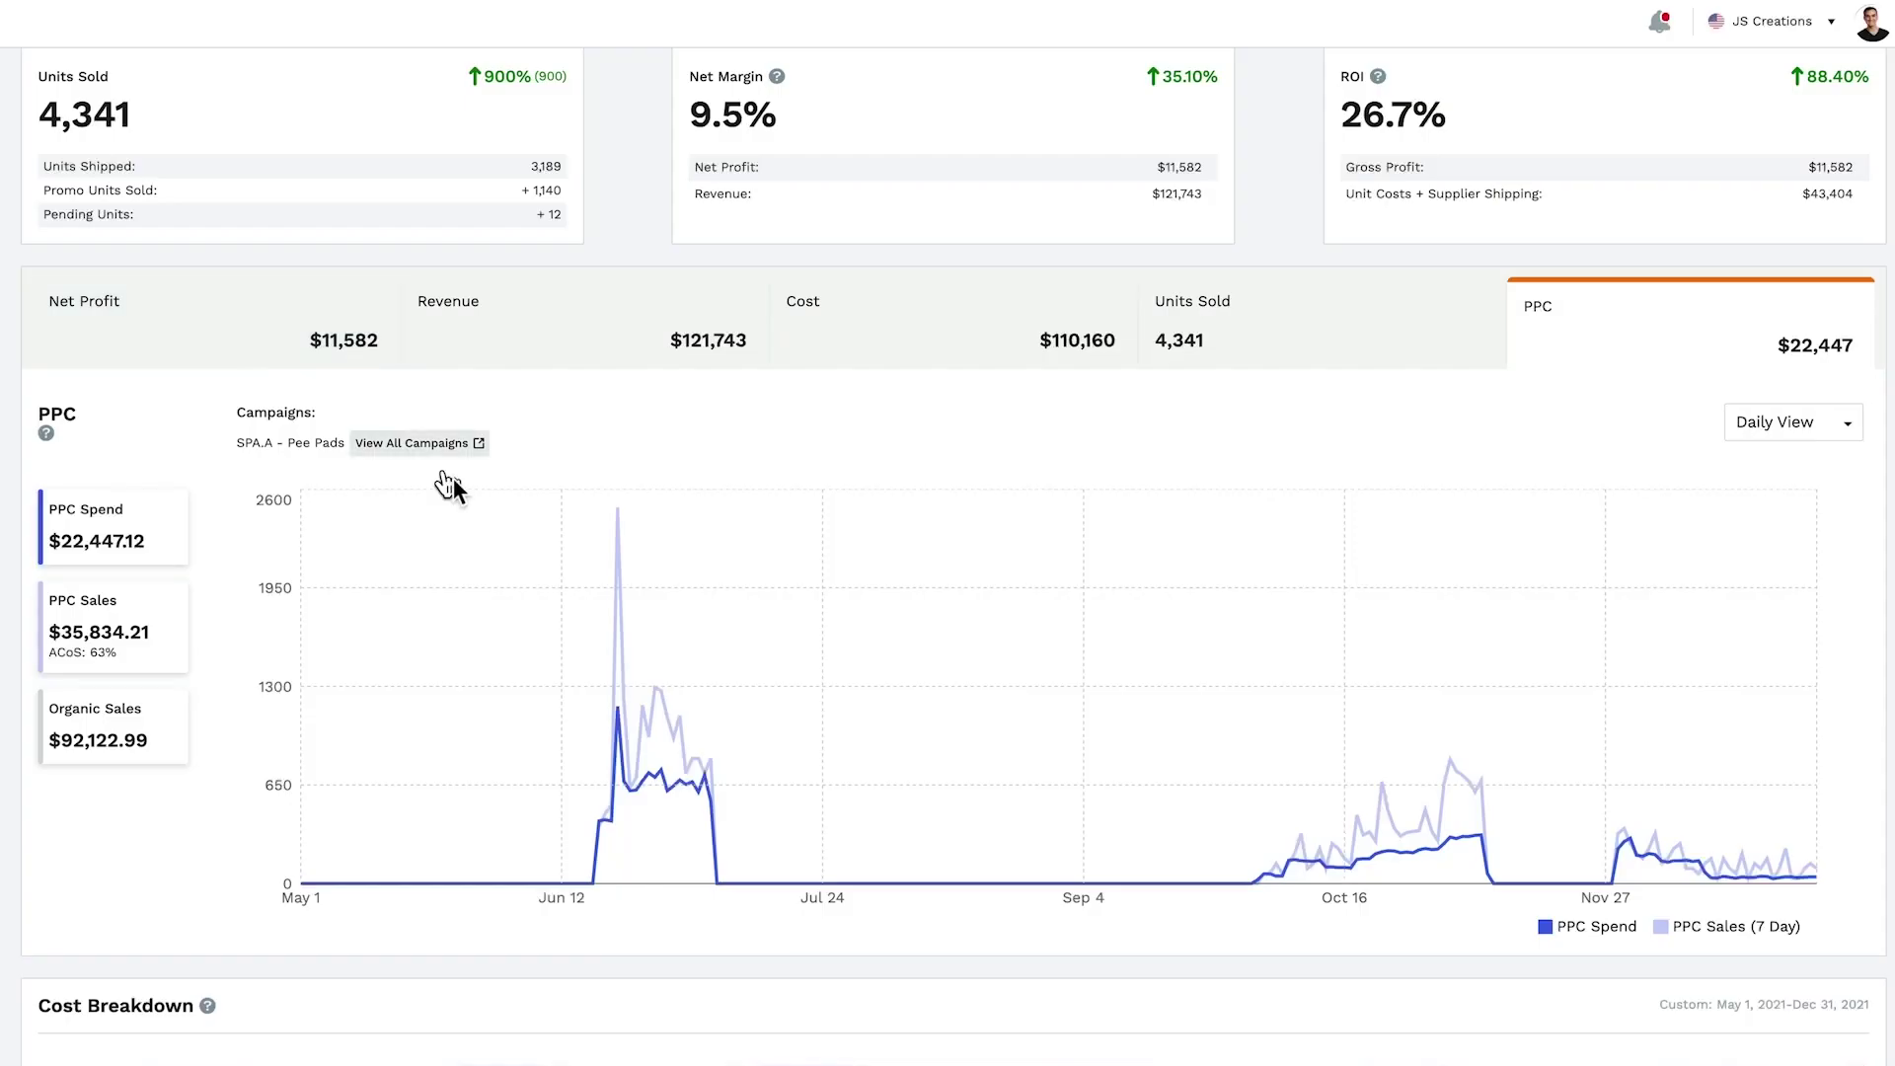
mouse_move(572, 523)
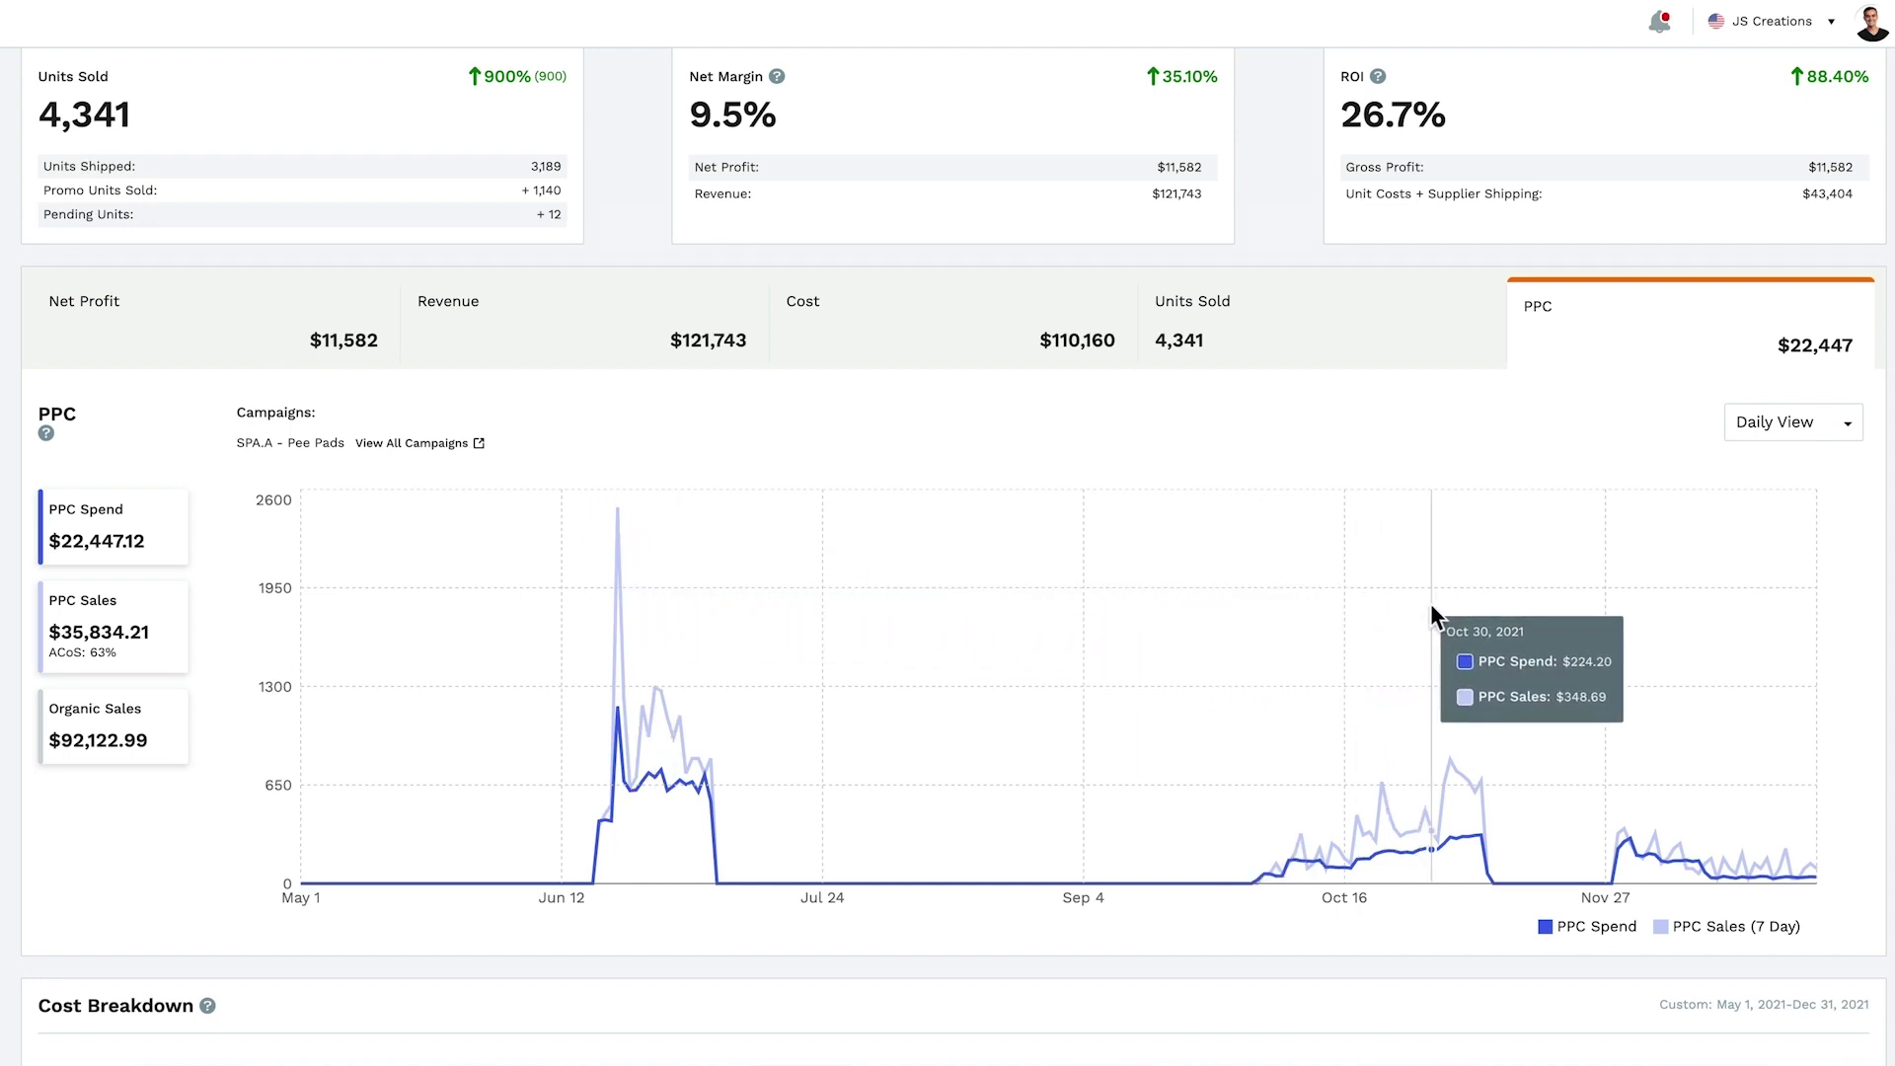
Set the PPC chart's time grouping to Weekly View
click(1782, 426)
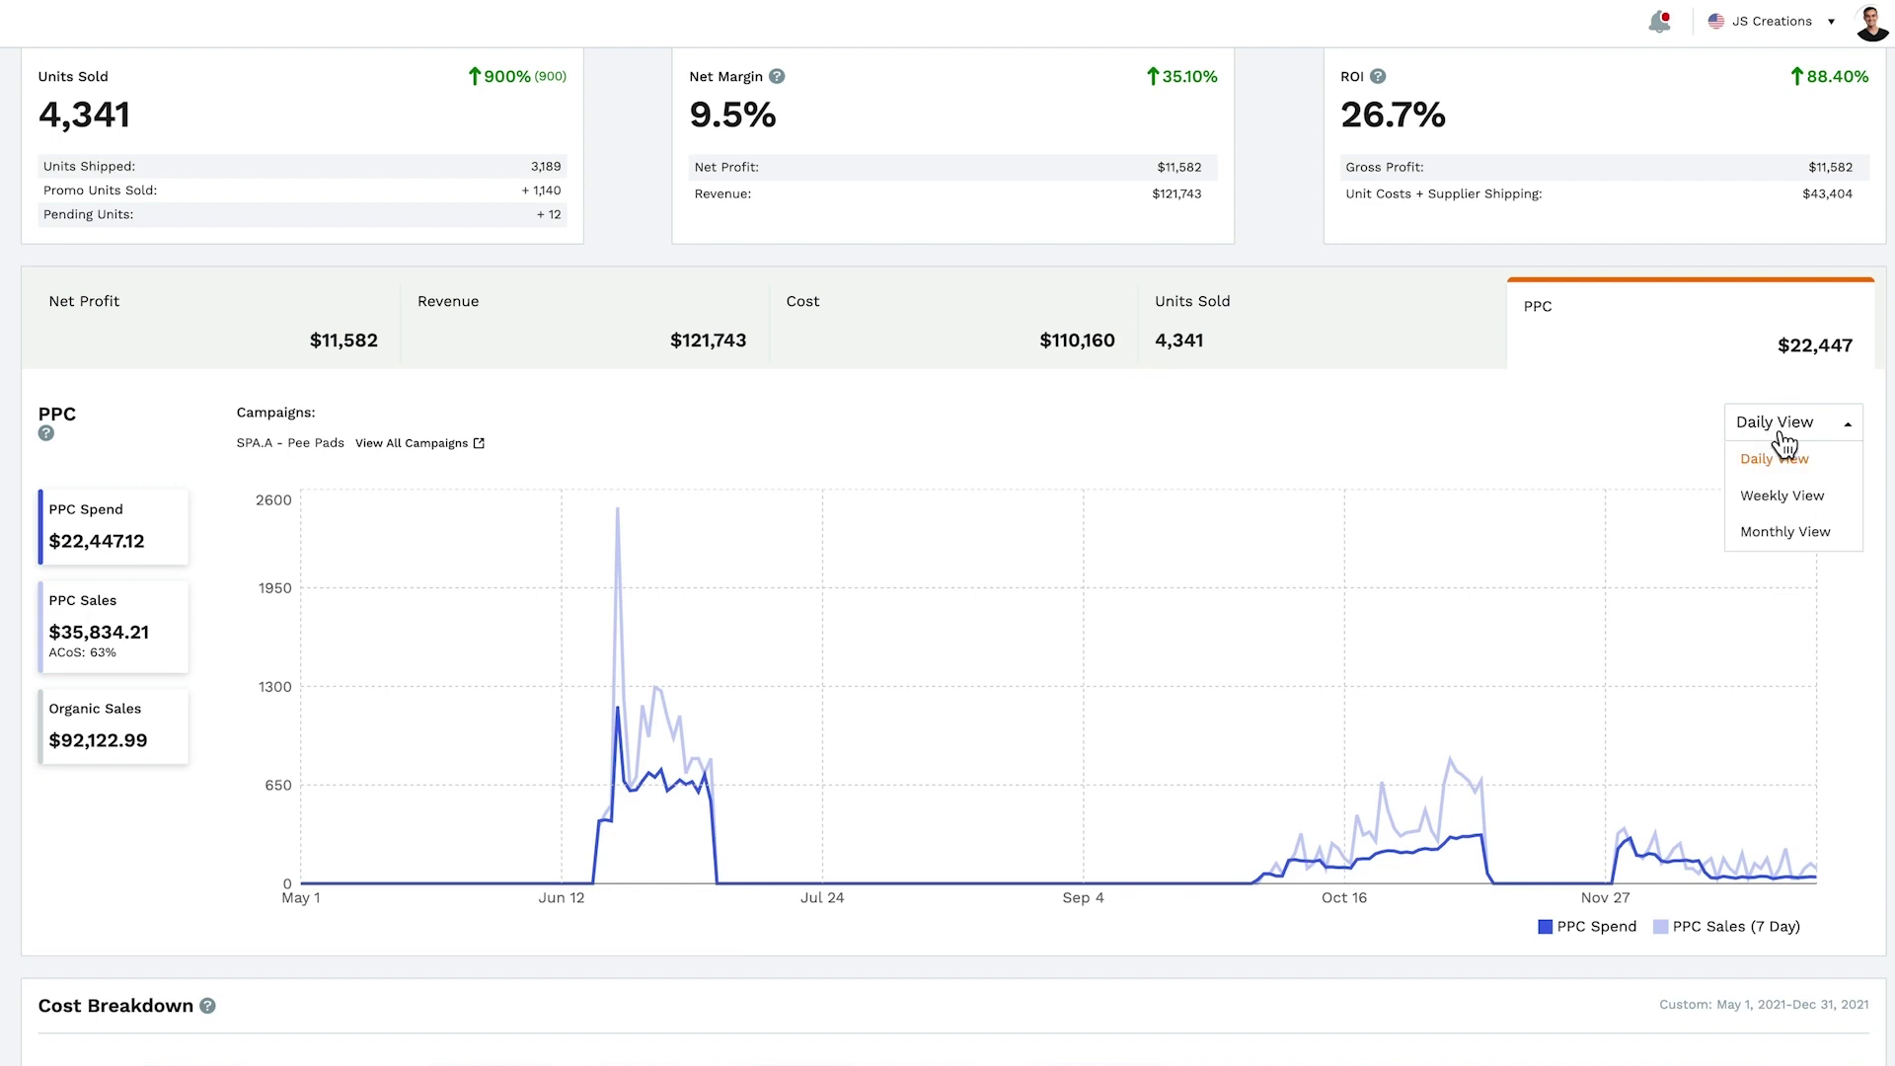
click(1797, 496)
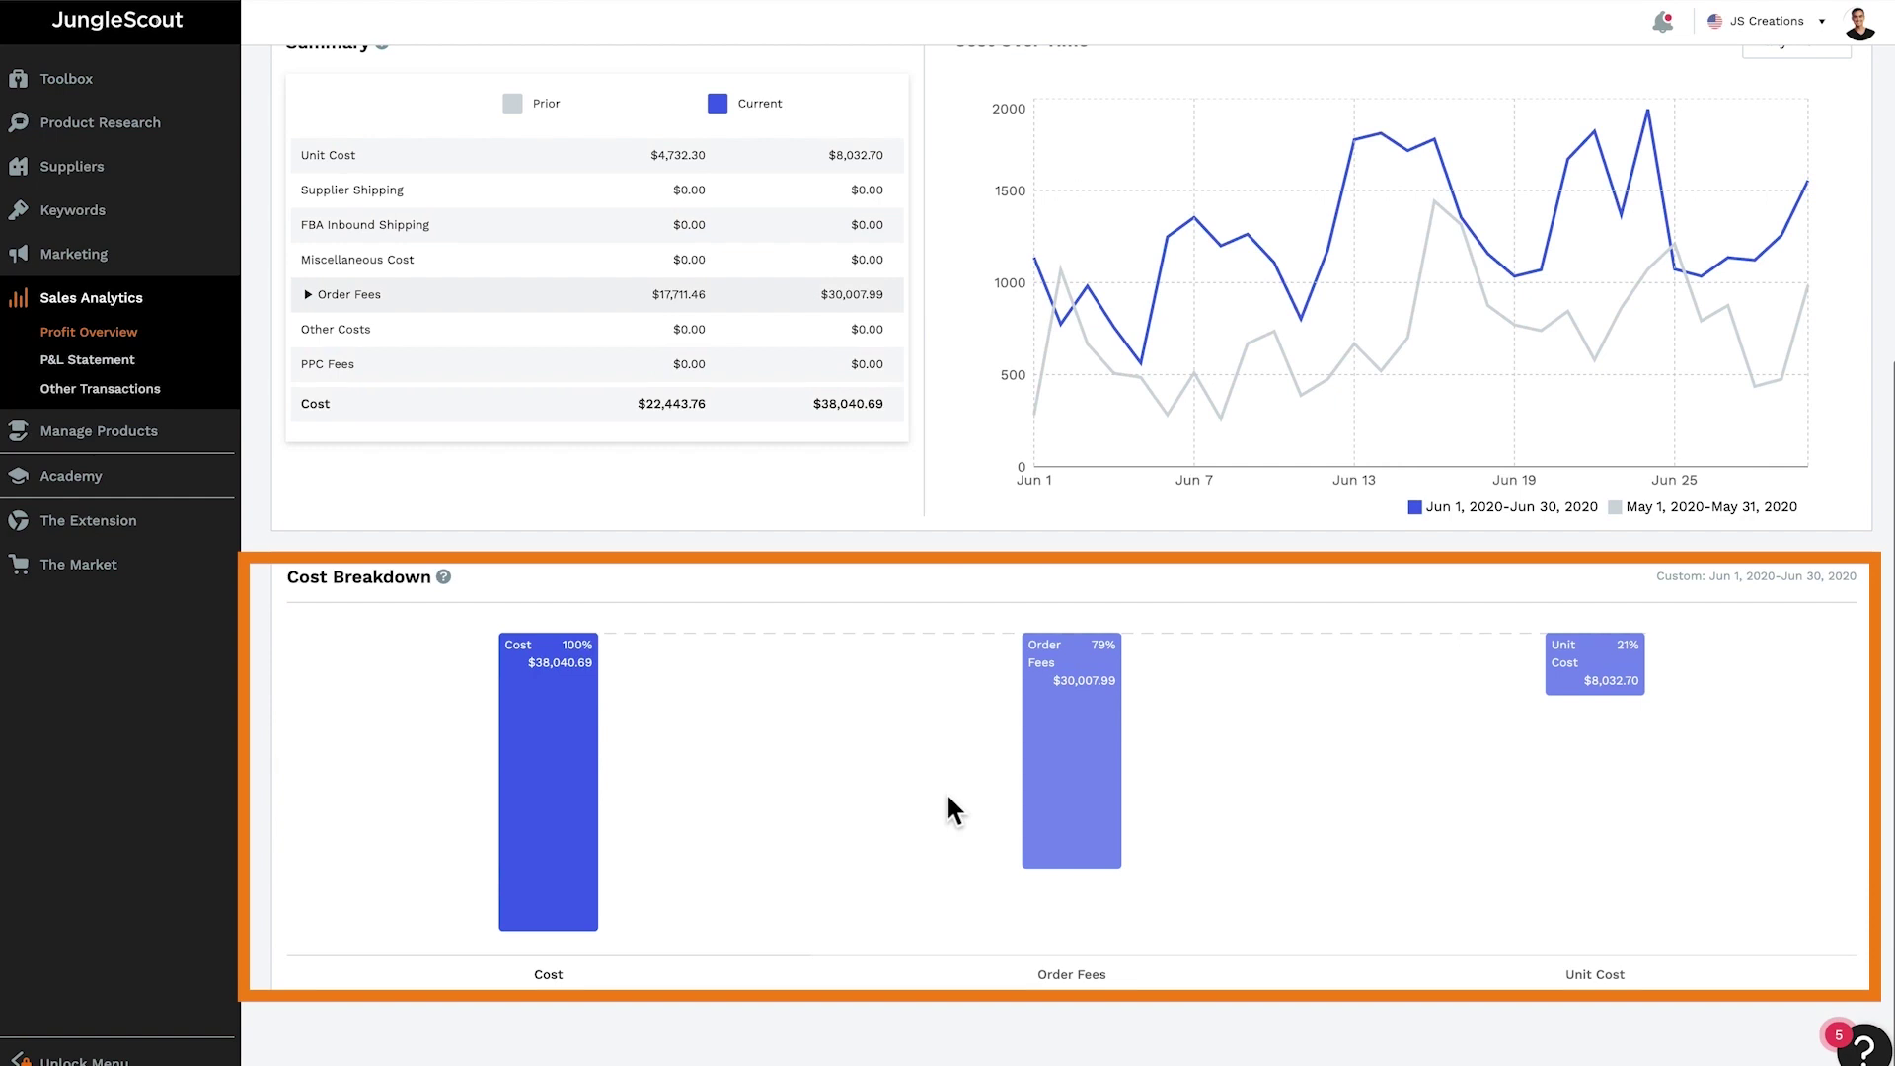
mouse_move(568, 782)
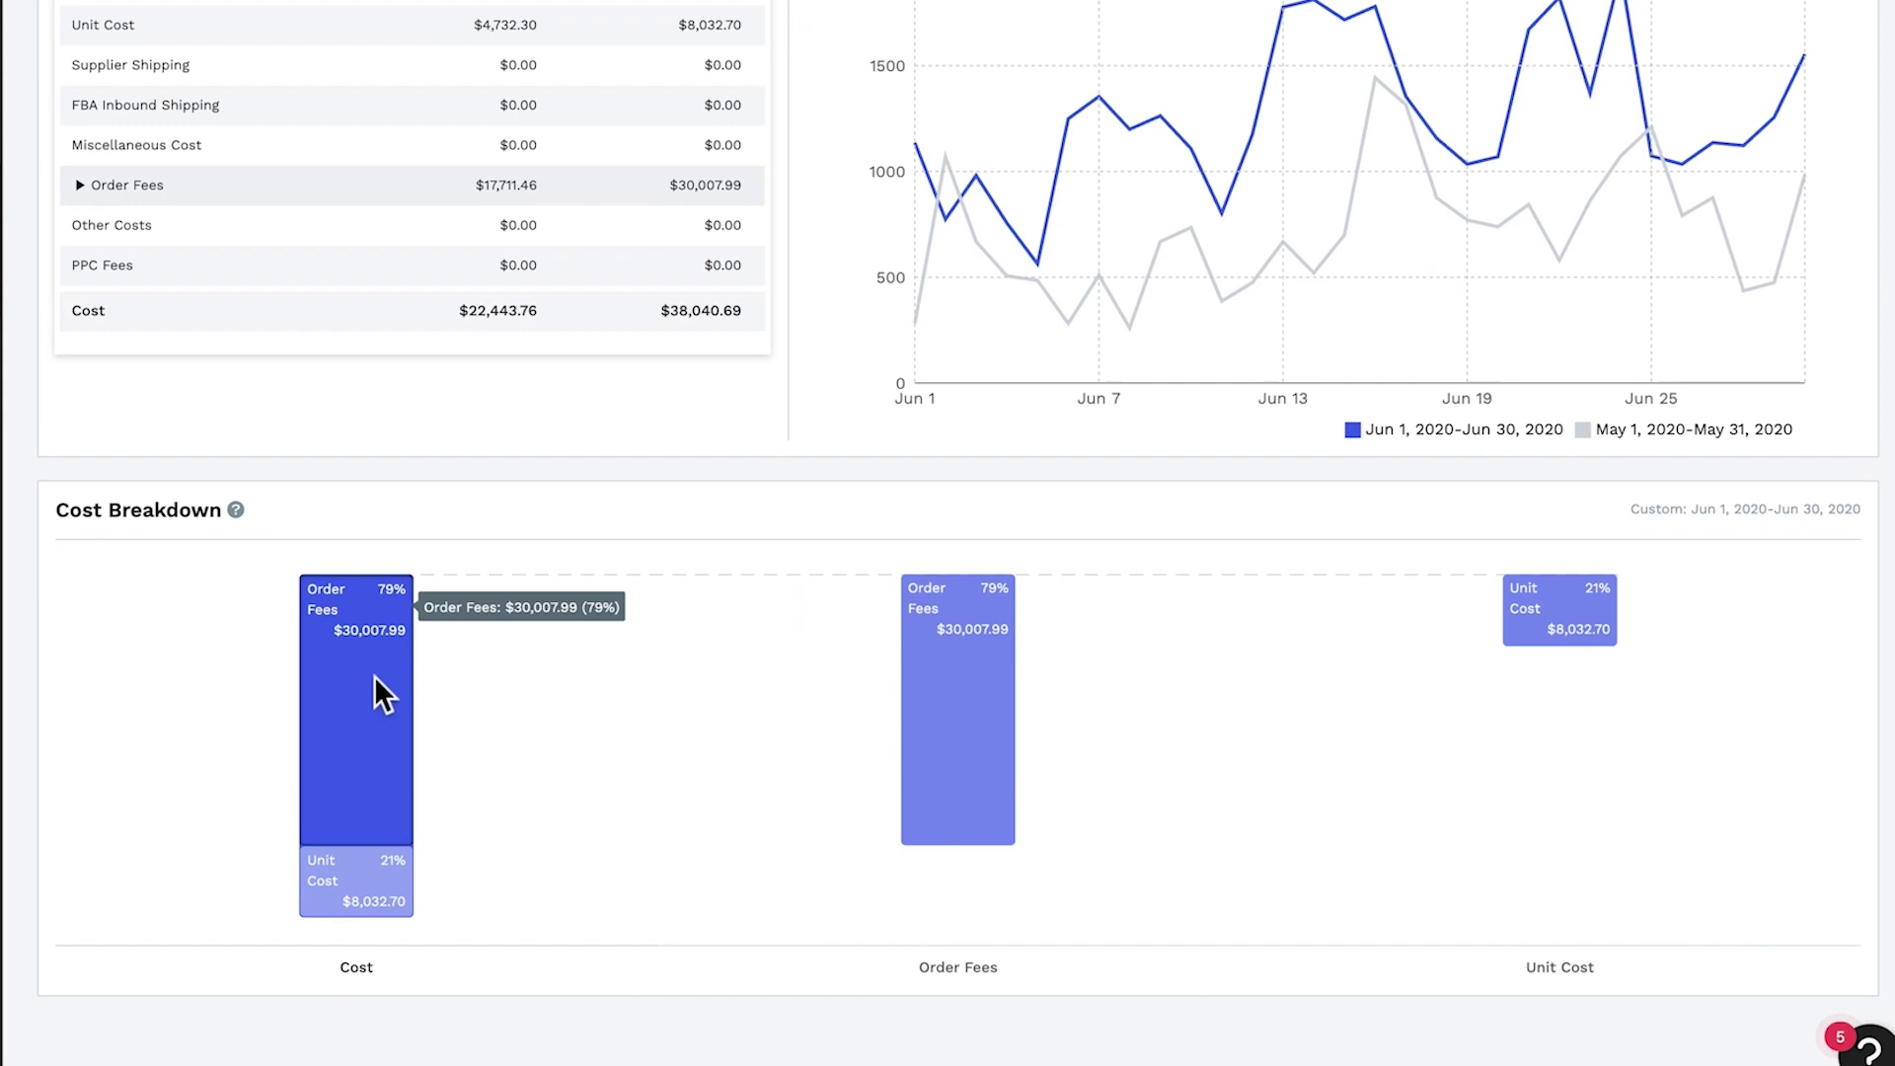
mouse_move(346, 872)
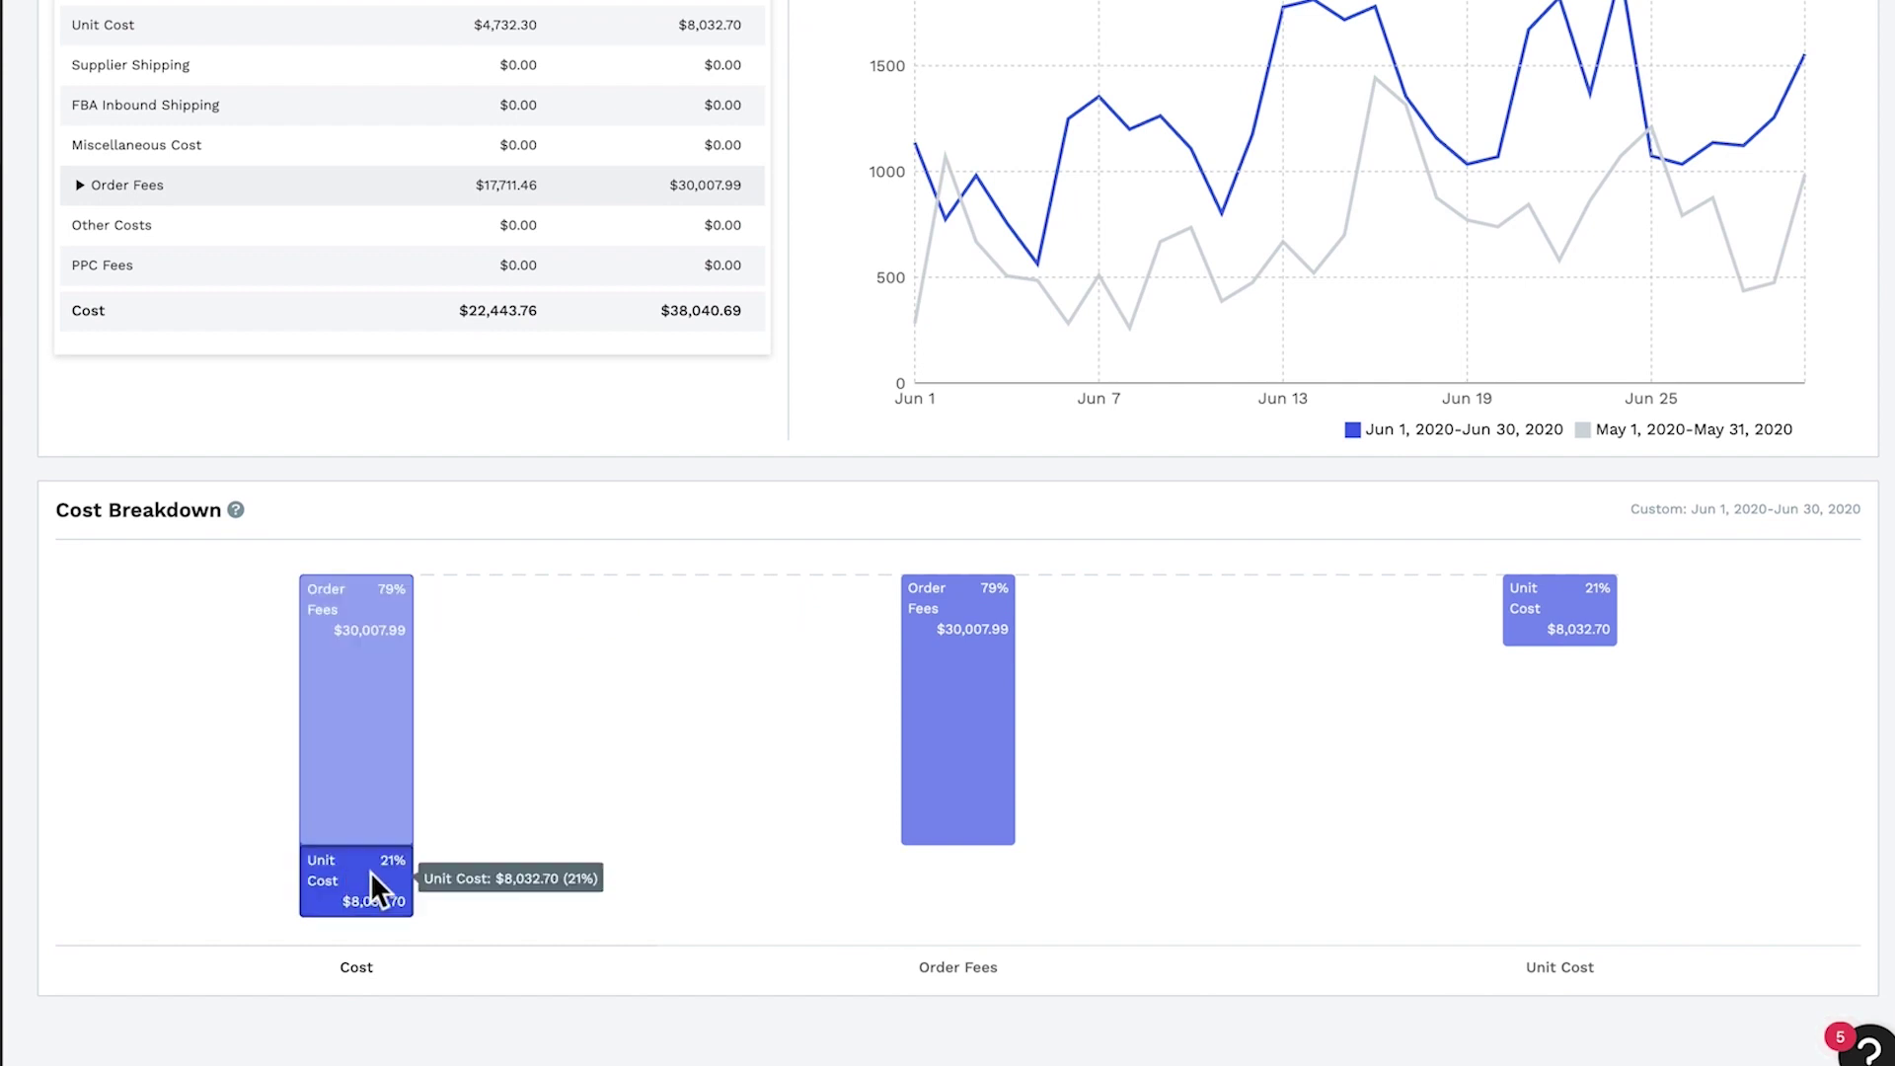
mouse_move(1006, 669)
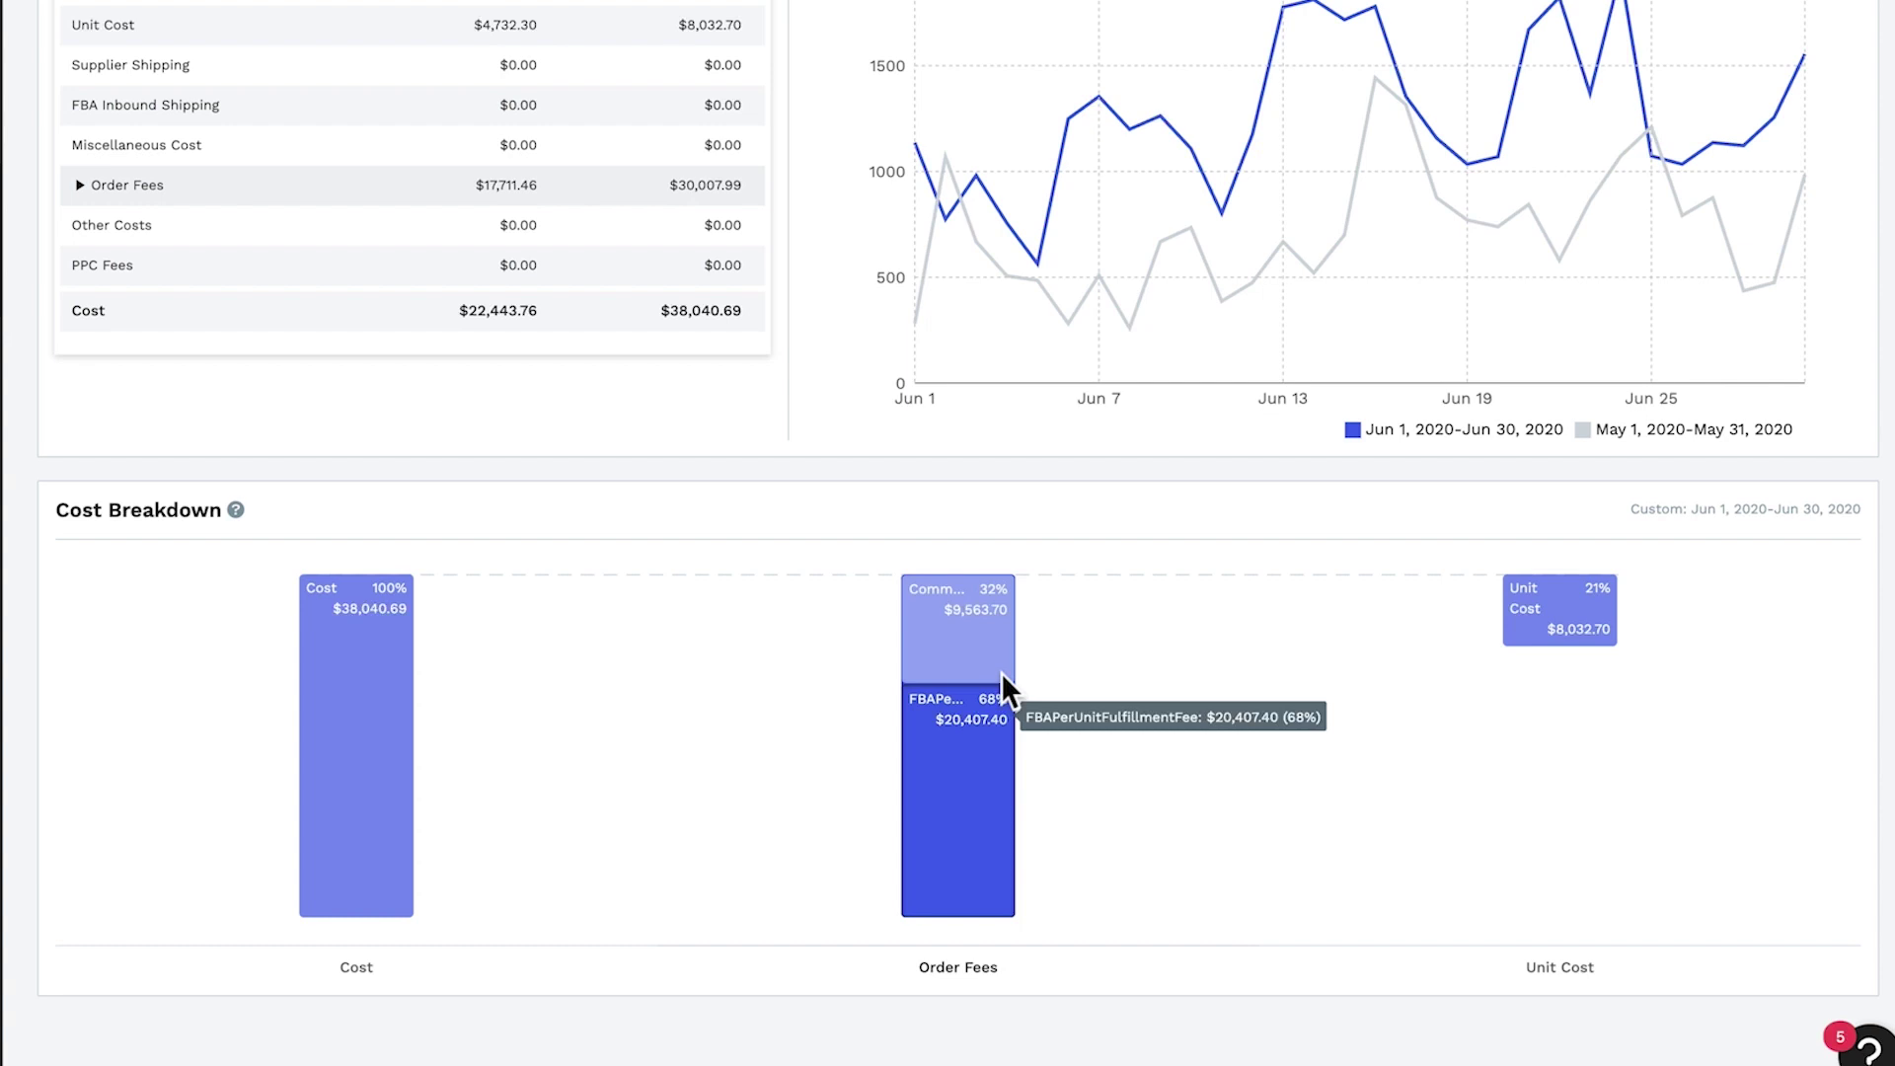
click(1567, 607)
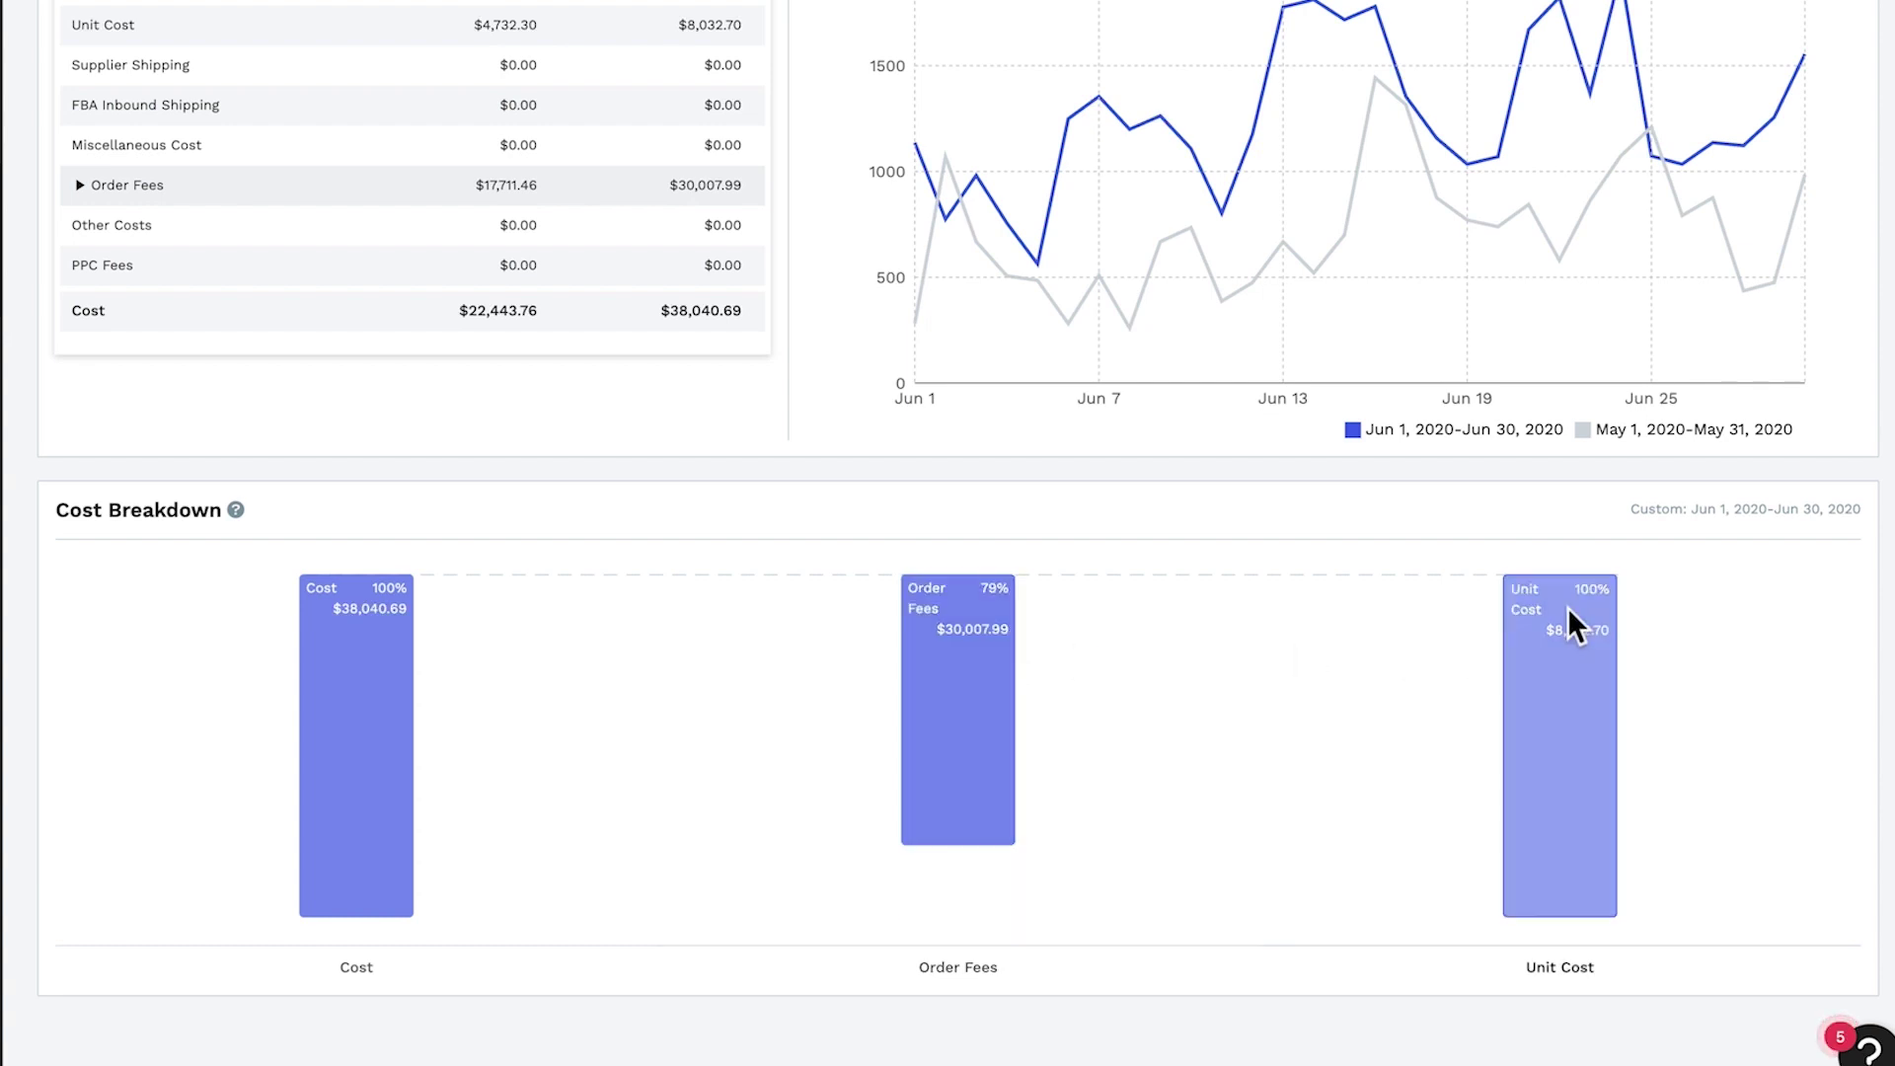
click(1526, 784)
scroll(1033, 606, up, 6)
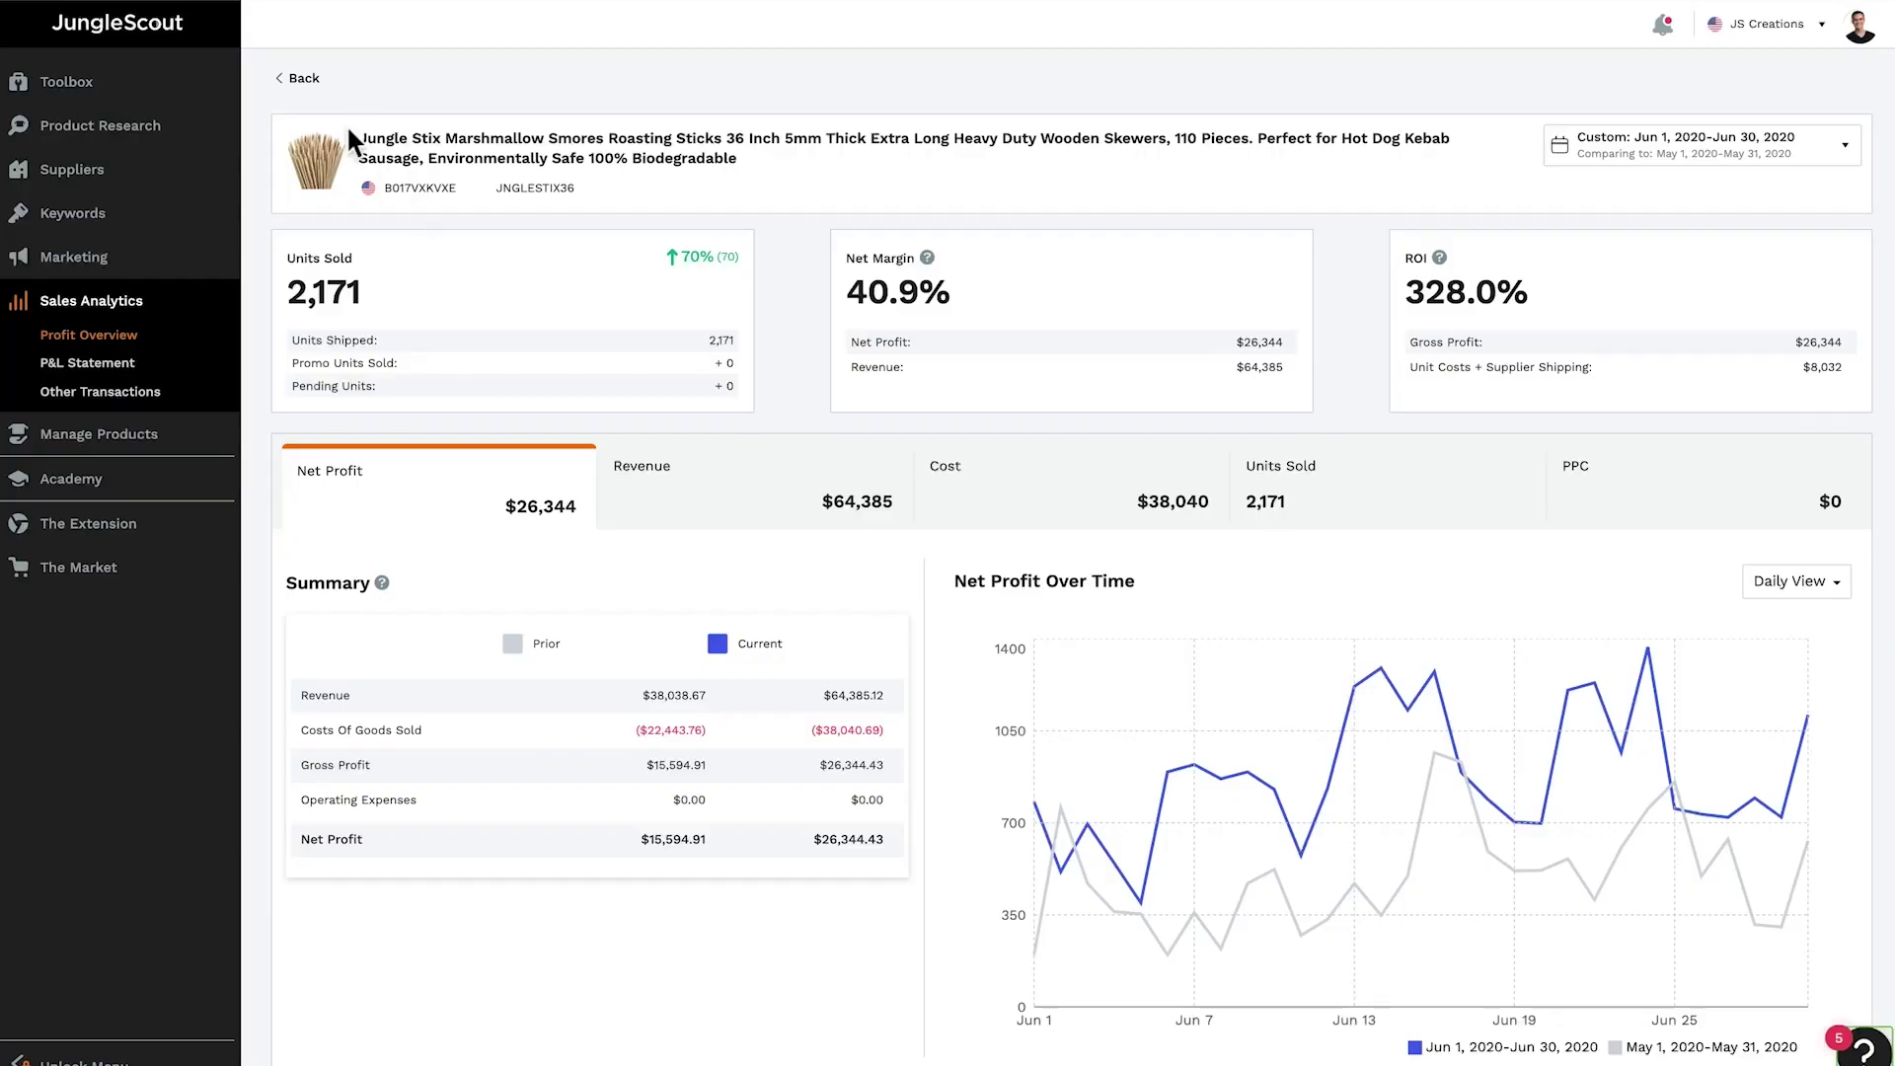
Go back to Company View and open the P&L Statement for Aug 25–Sep 23, 2021
click(299, 79)
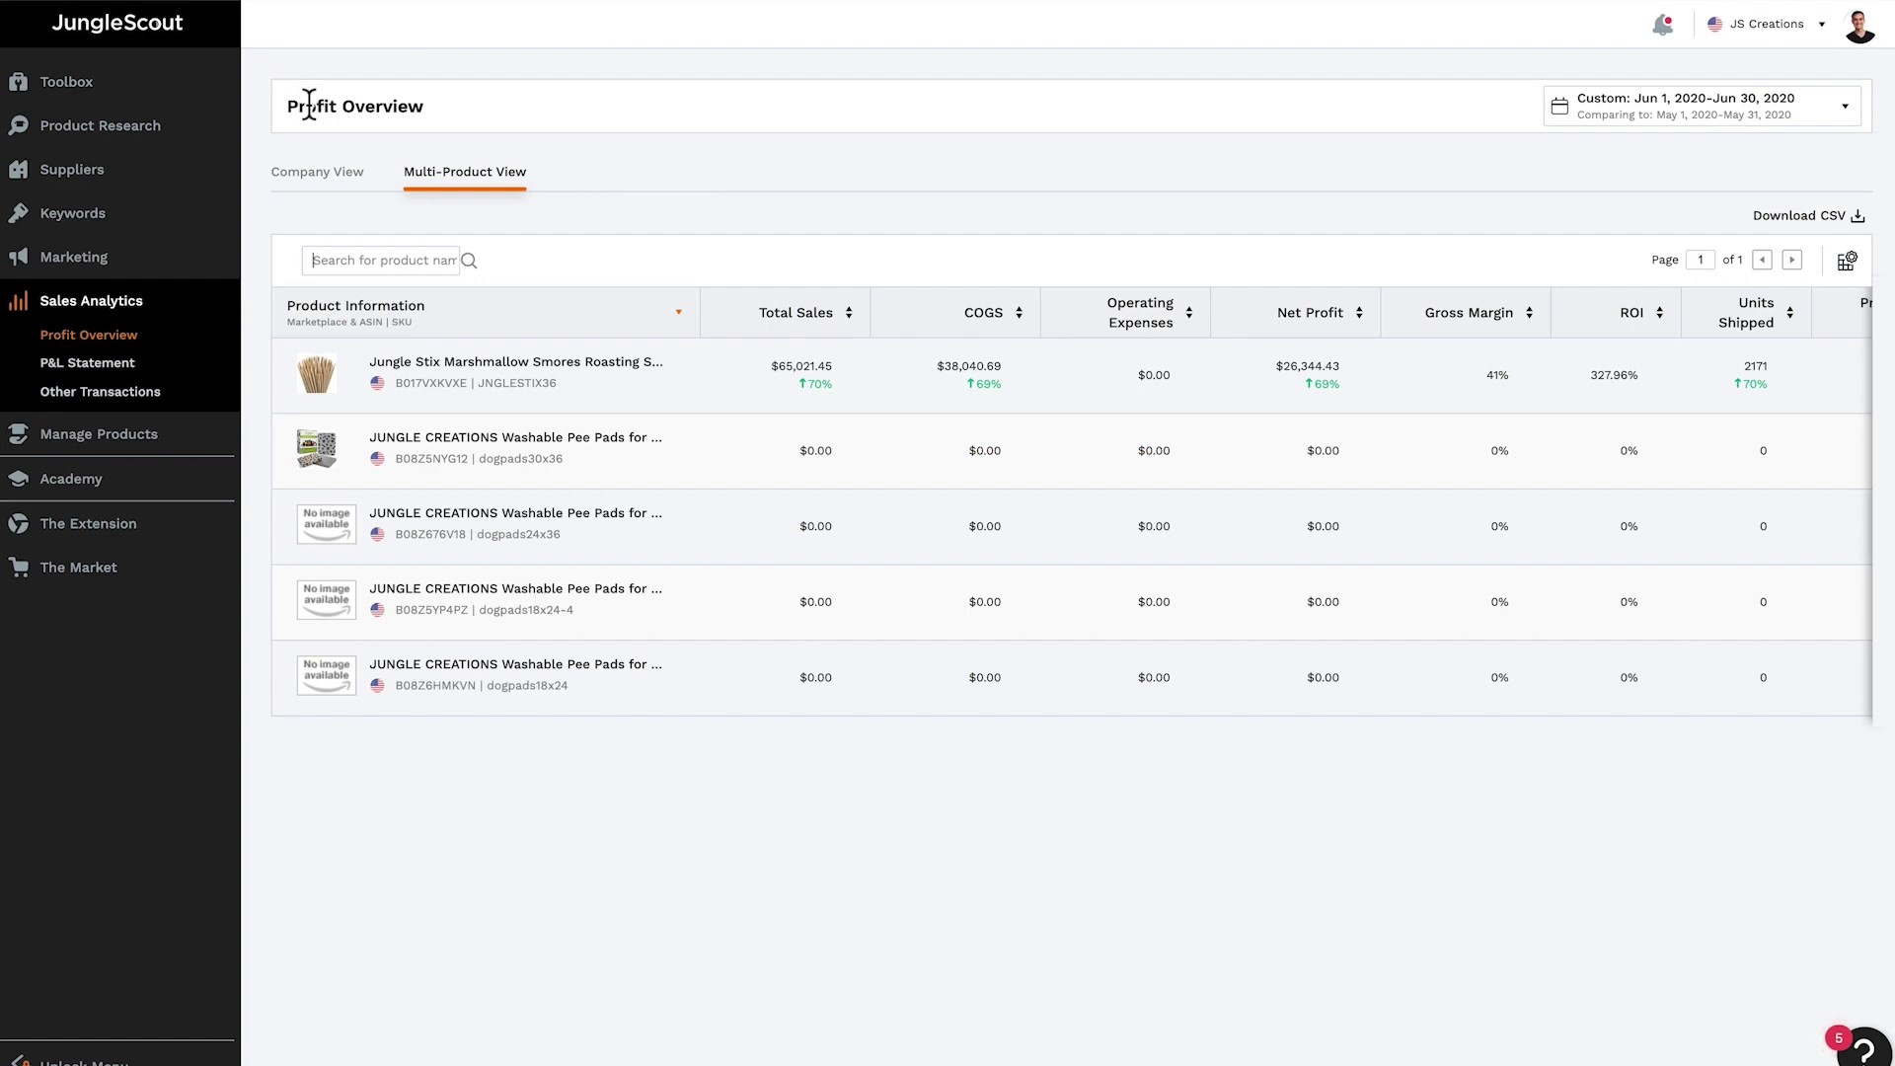
click(323, 177)
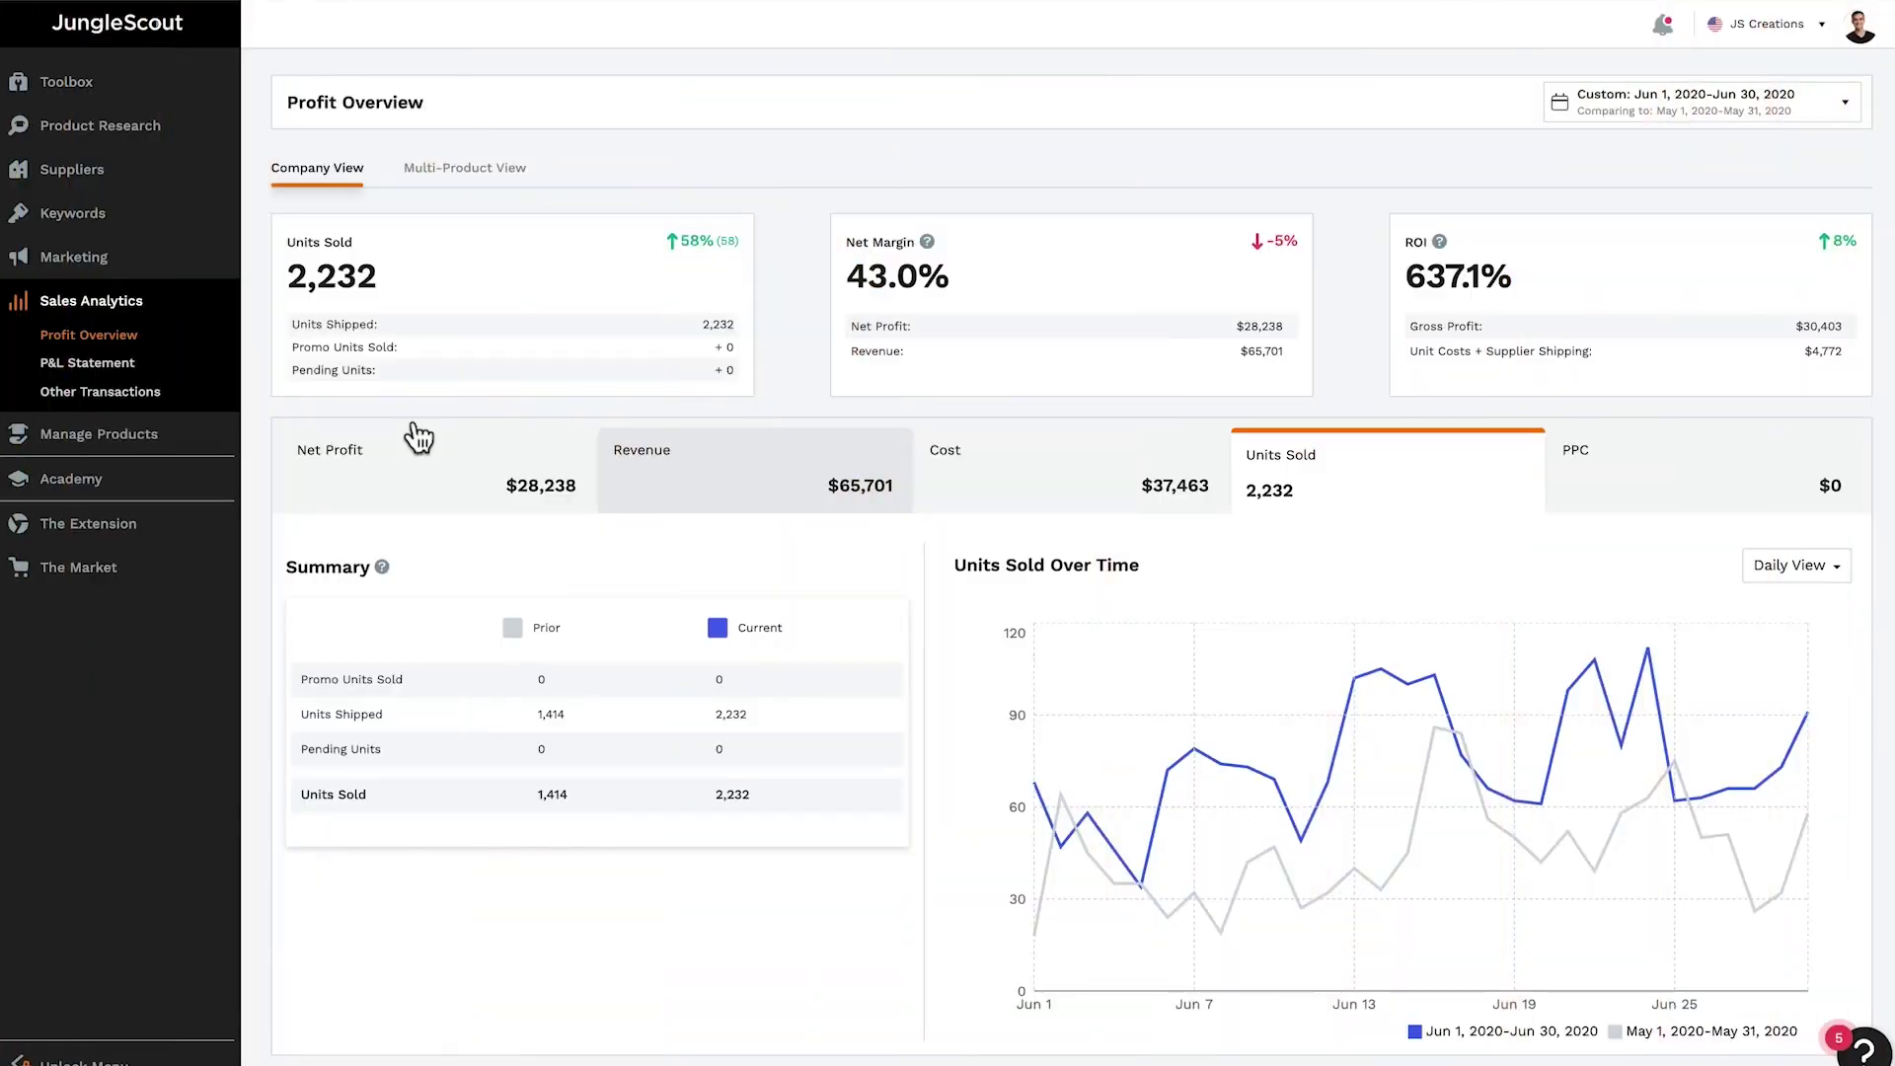
click(61, 365)
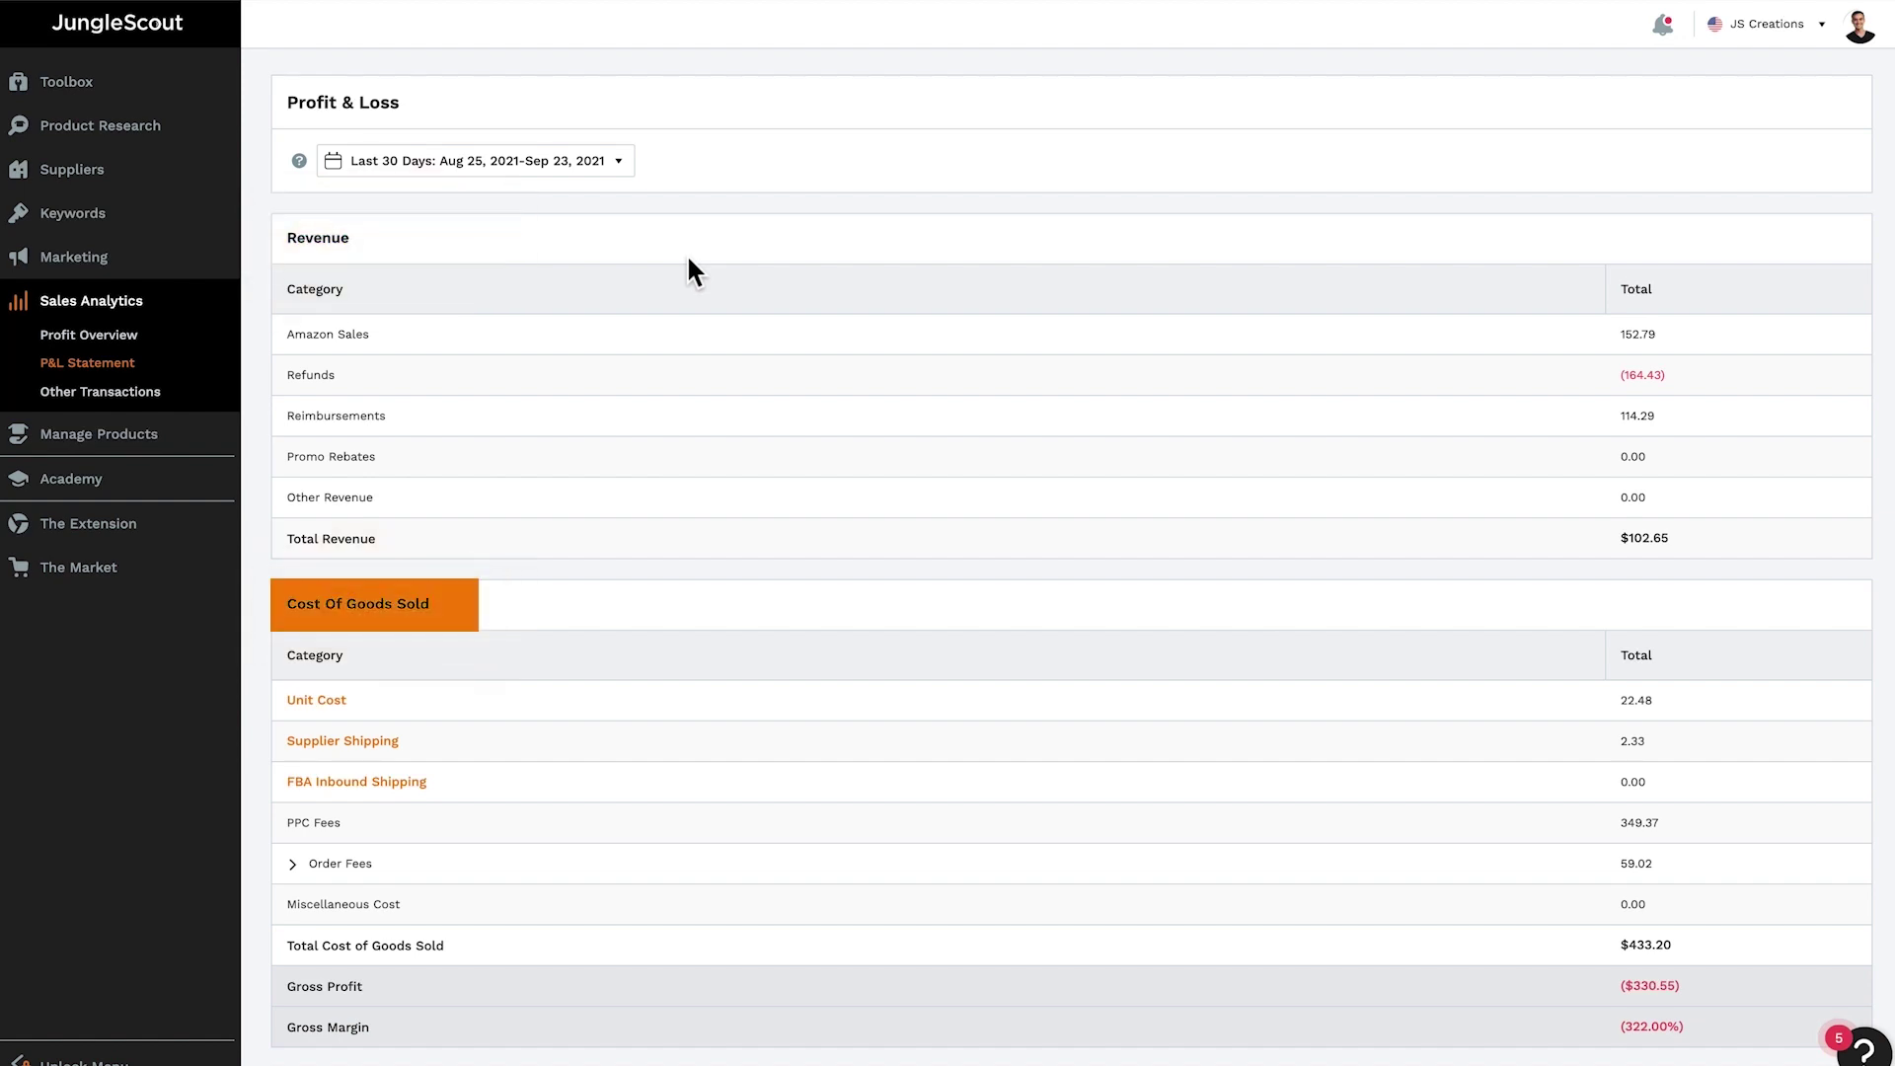
Scroll through the P&L statement, then go to Other Transactions
scroll(688, 268, down, 3)
scroll(699, 259, down, 2)
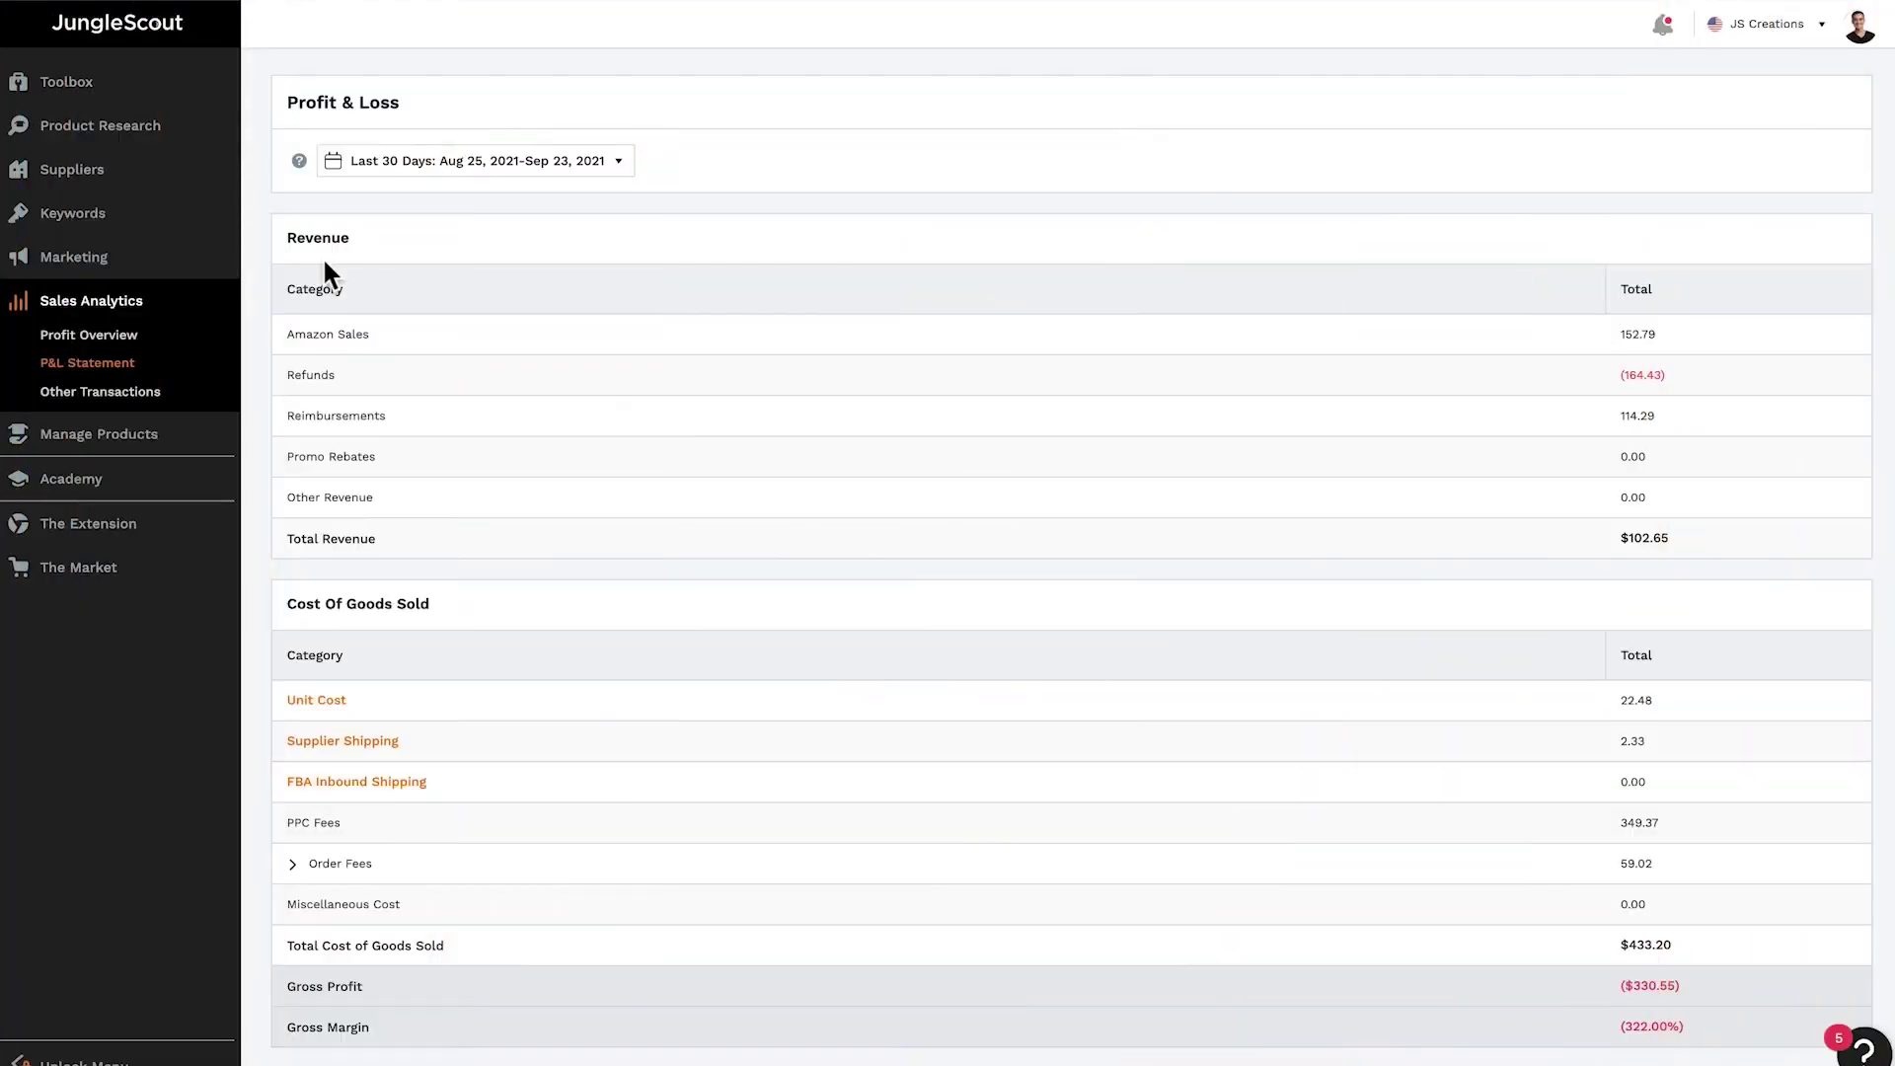
click(133, 393)
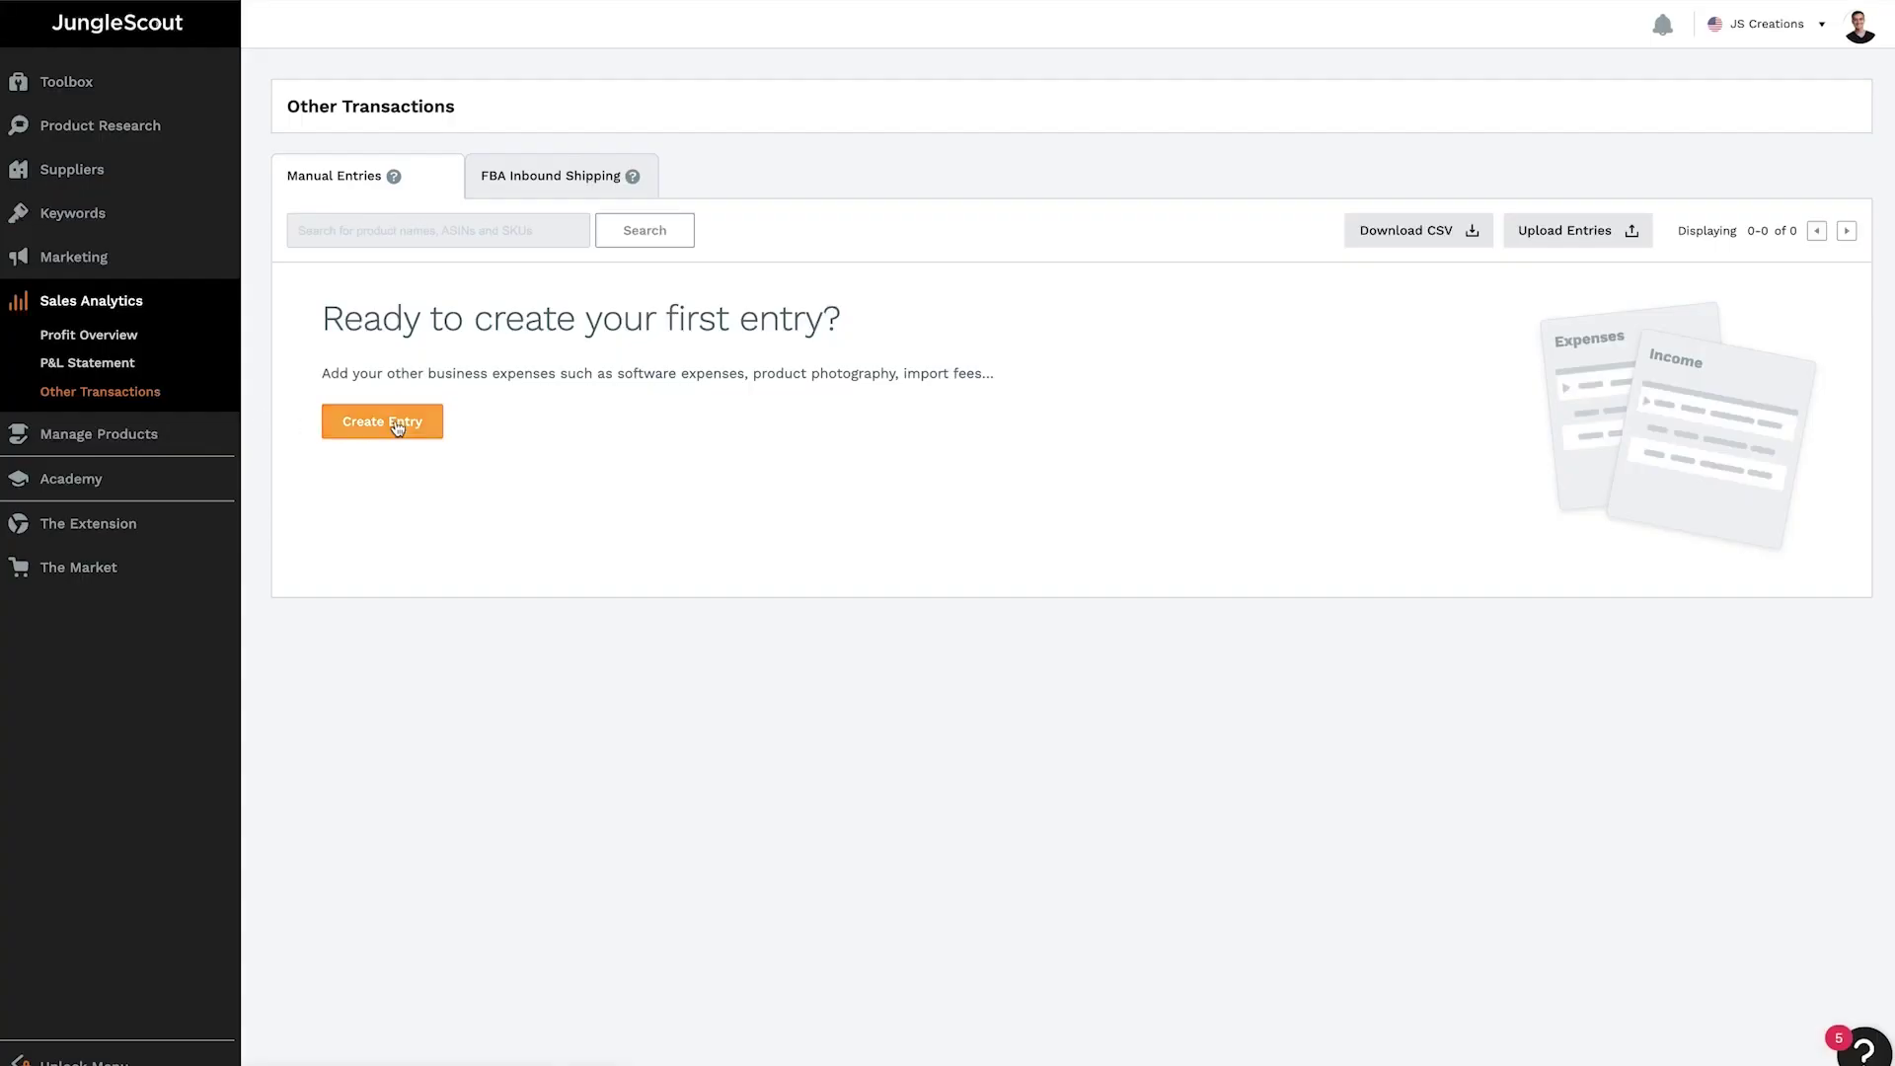
Create a manual entry with category Software Subscriptions at Company-Level
click(407, 425)
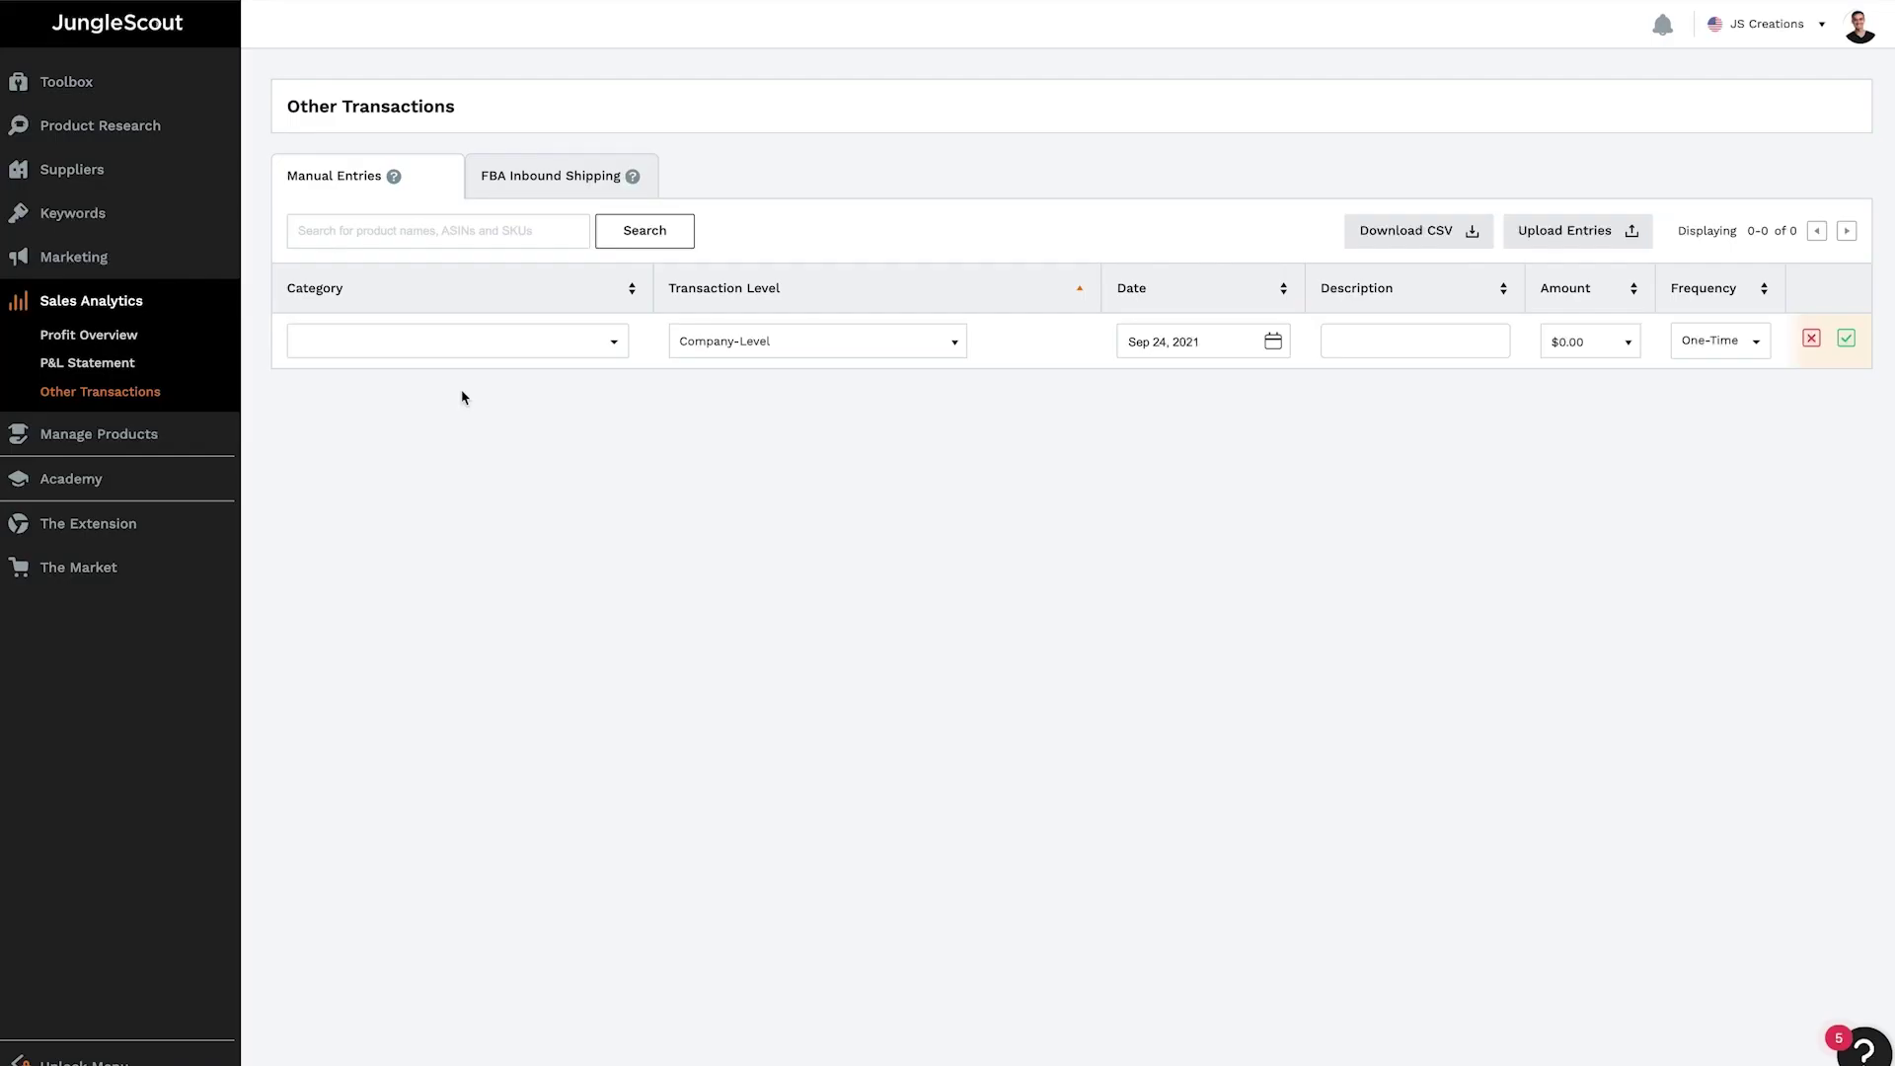
click(616, 342)
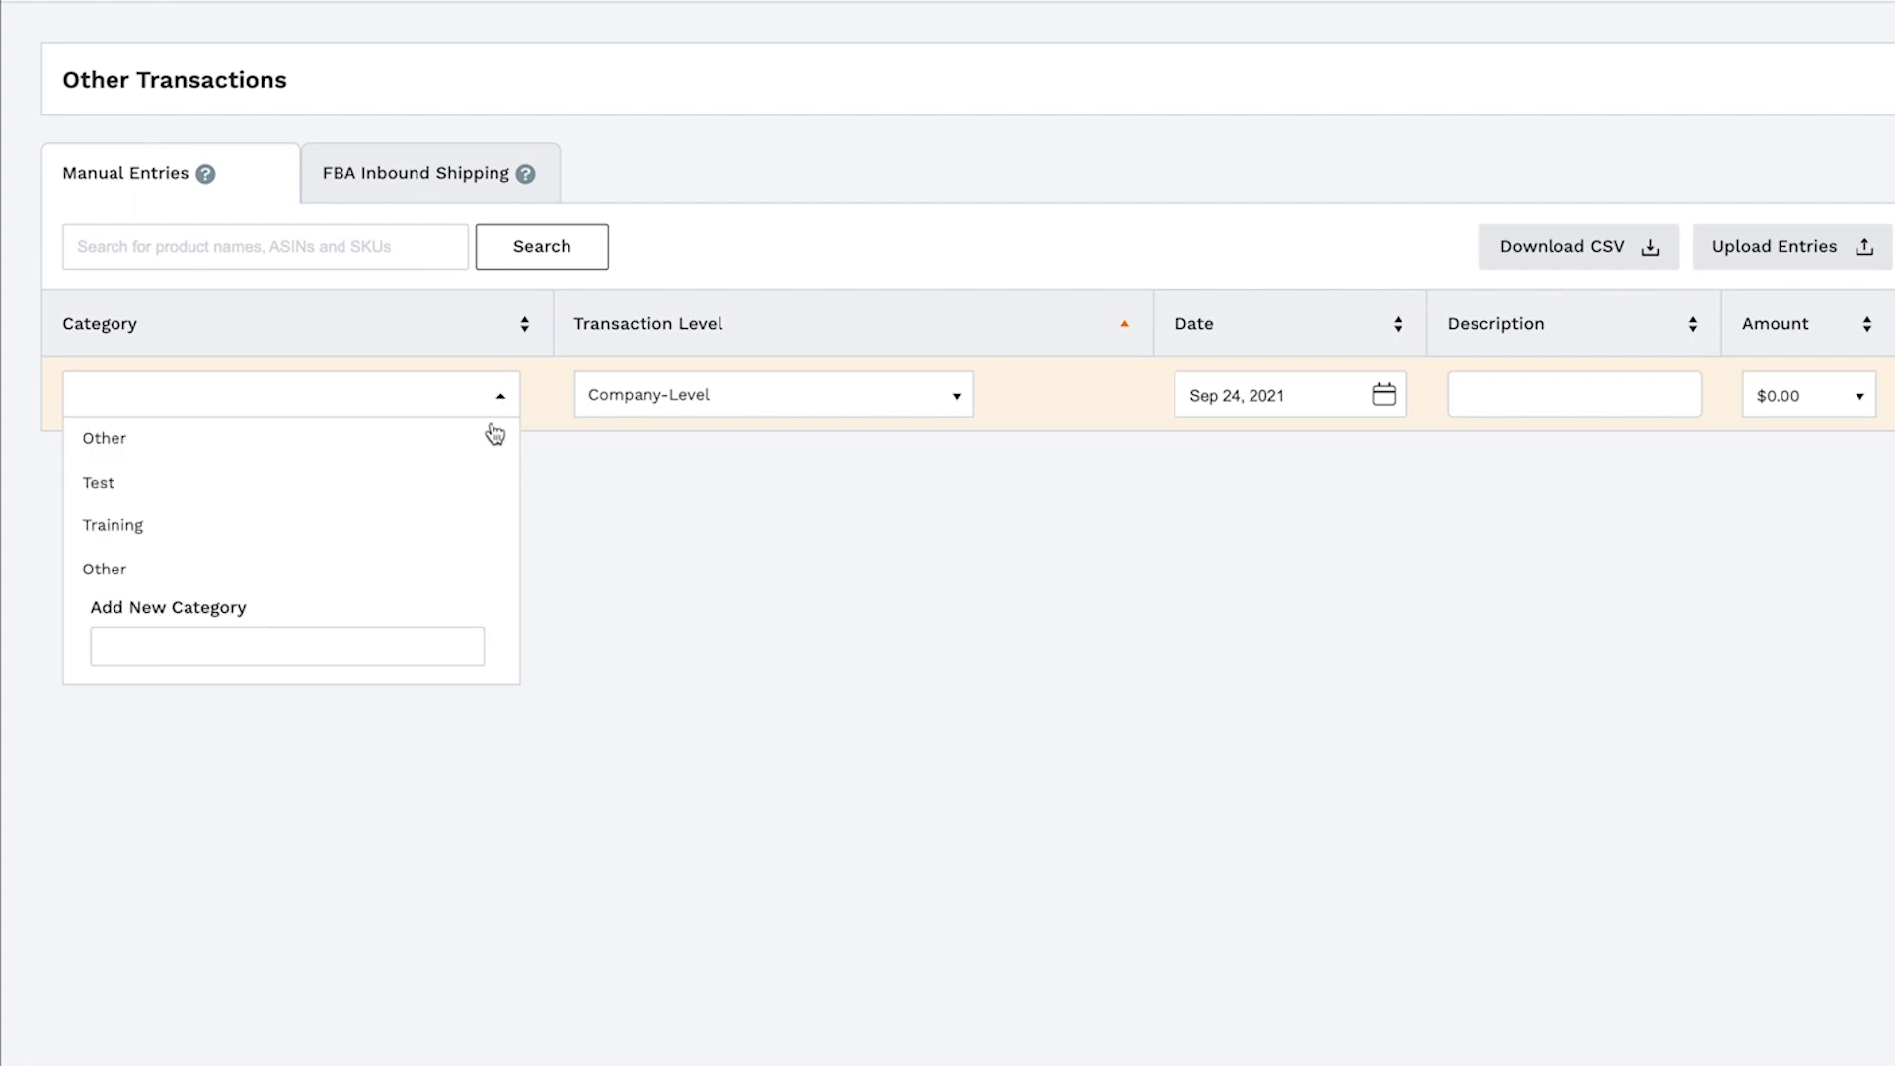
scroll(458, 541, down, 2)
scroll(458, 541, down, 4)
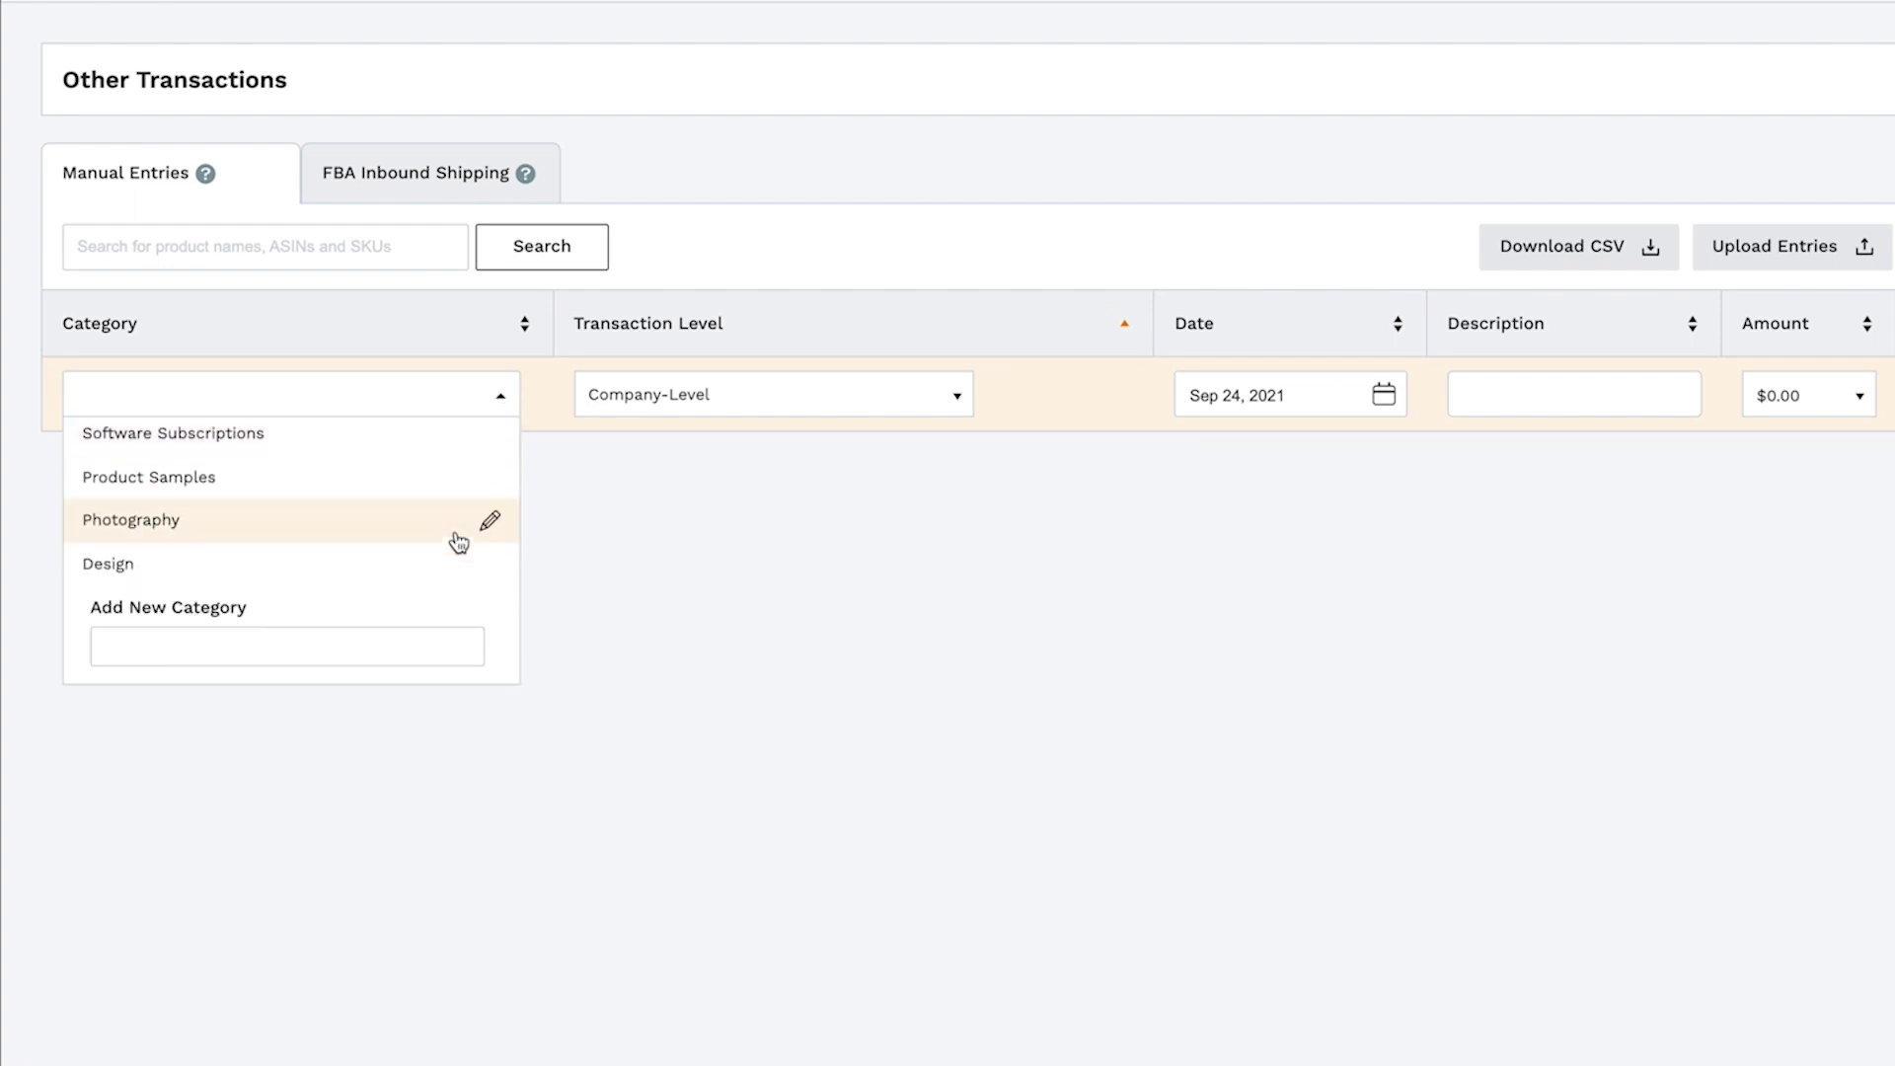
click(312, 440)
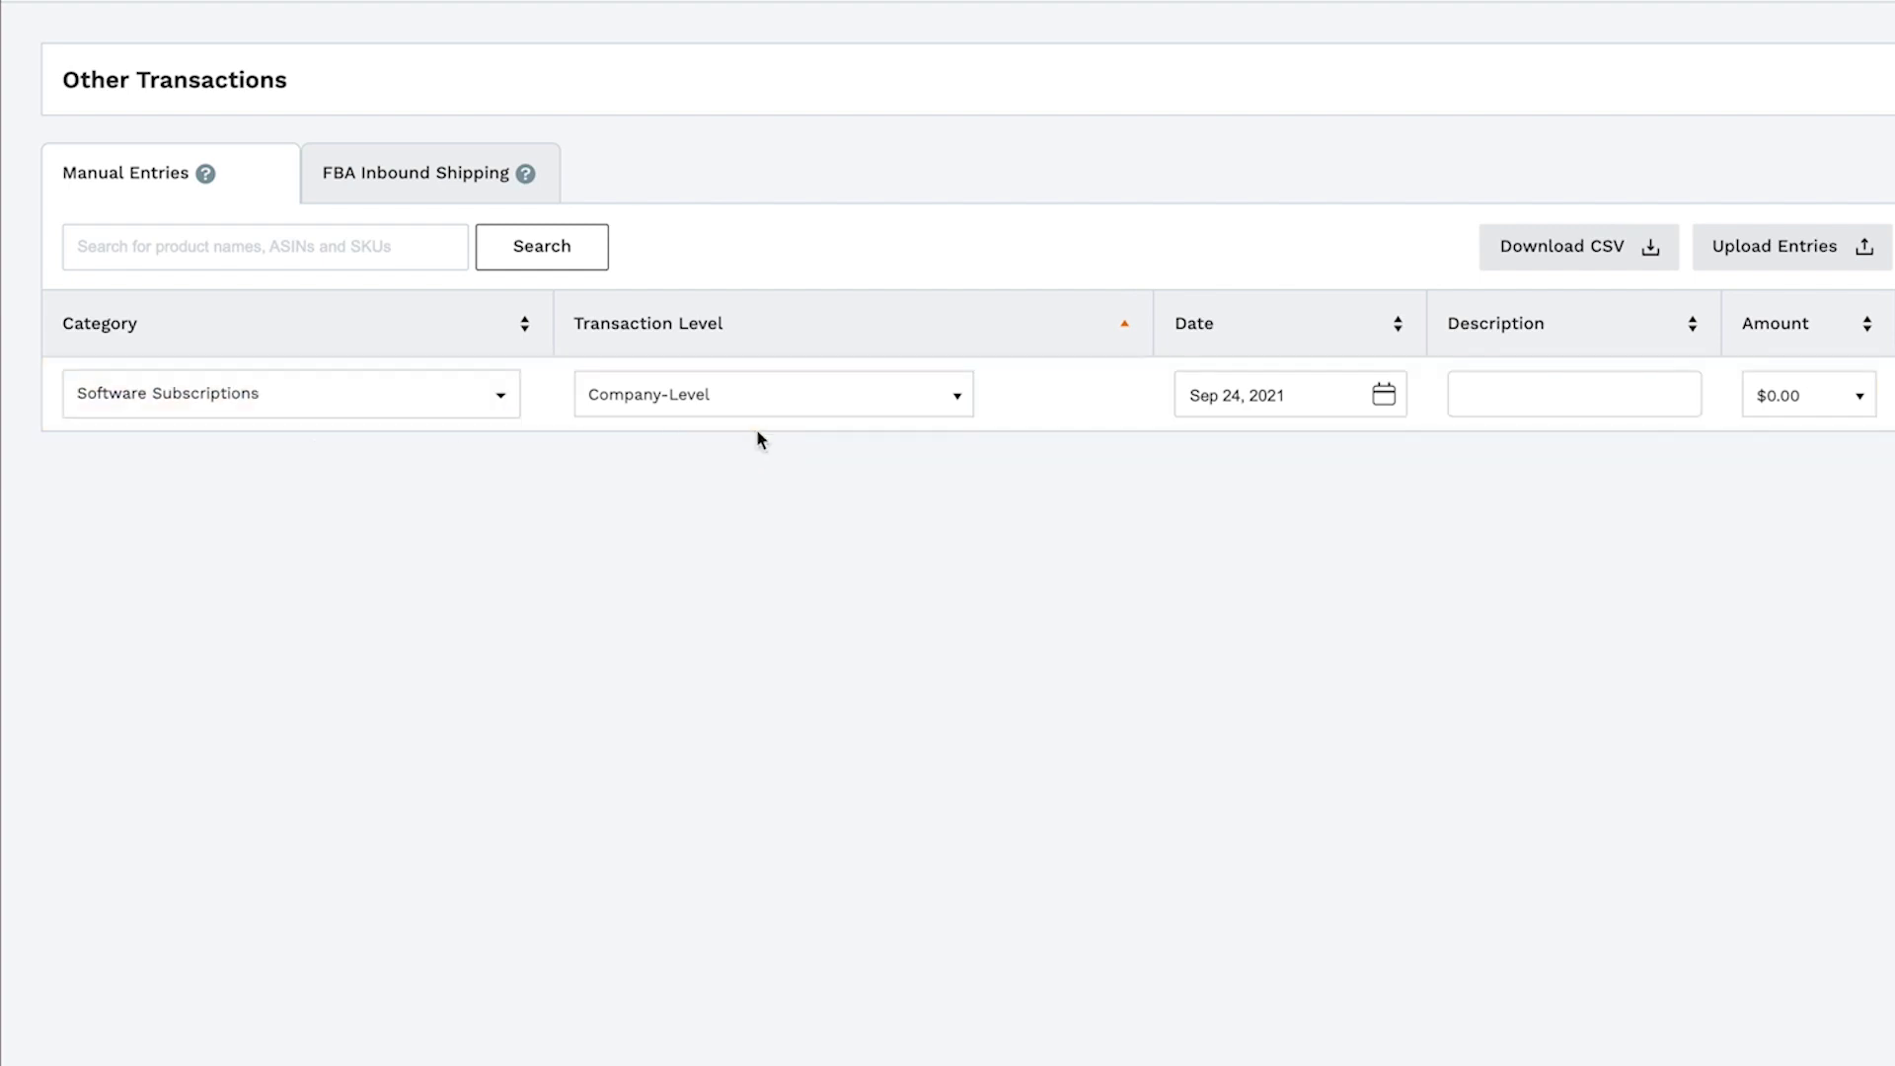
click(934, 397)
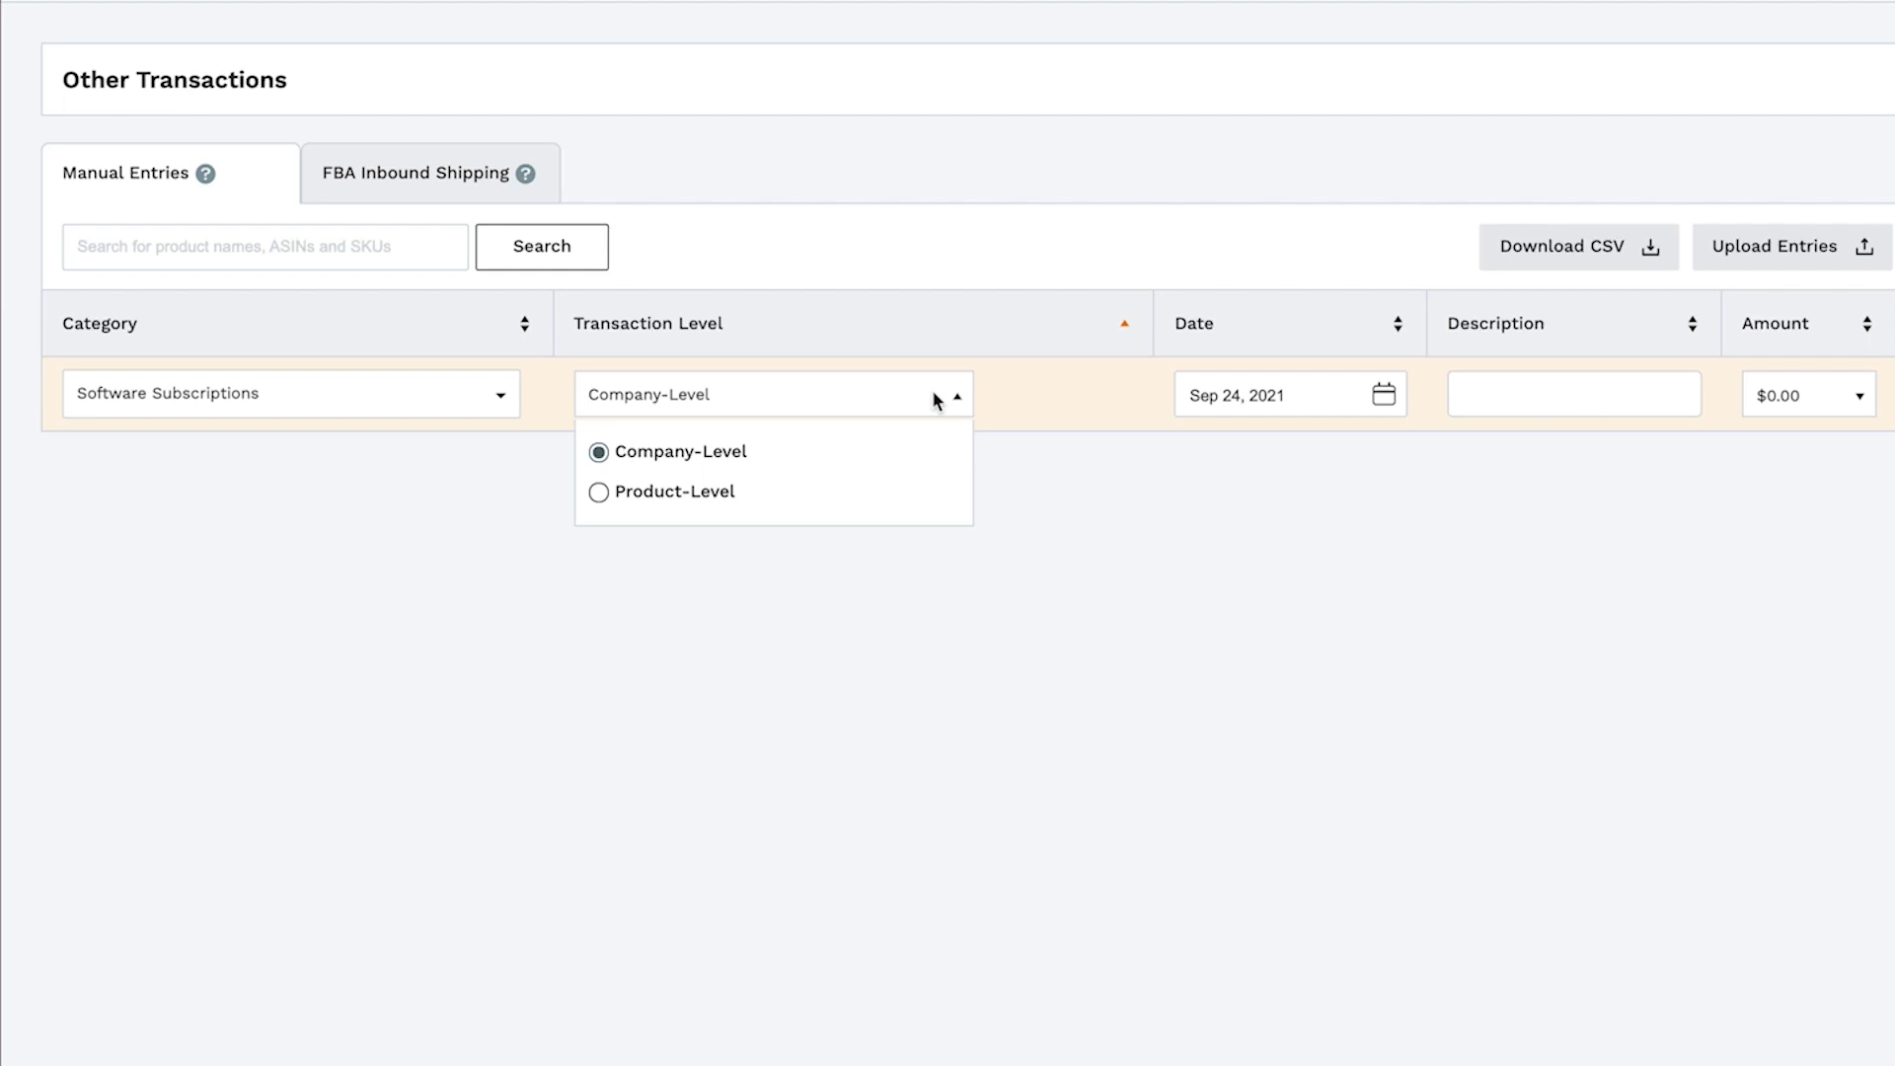
click(940, 400)
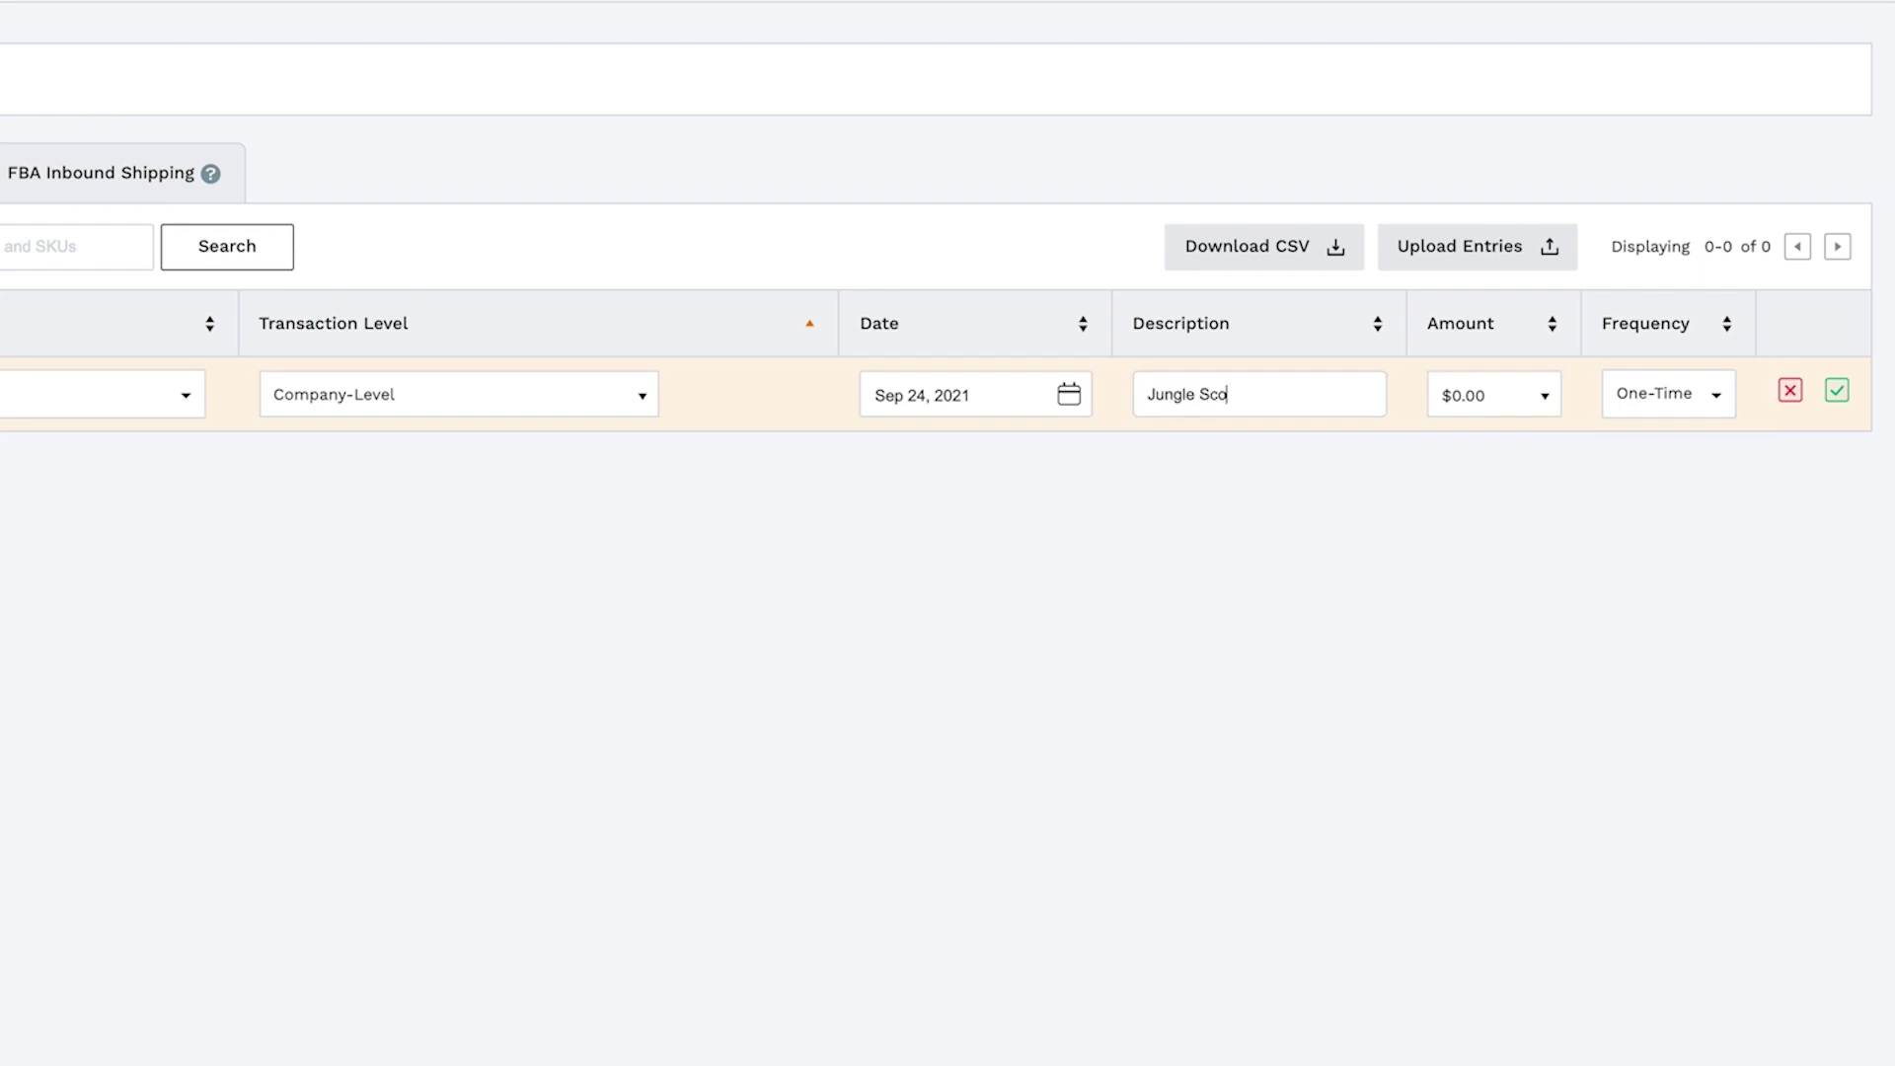
Describe it as Jungle Scout Software, a $349 expense billed Annually, and save
text(ware)
click(1531, 399)
click(1487, 490)
text(349)
click(1693, 400)
click(1693, 481)
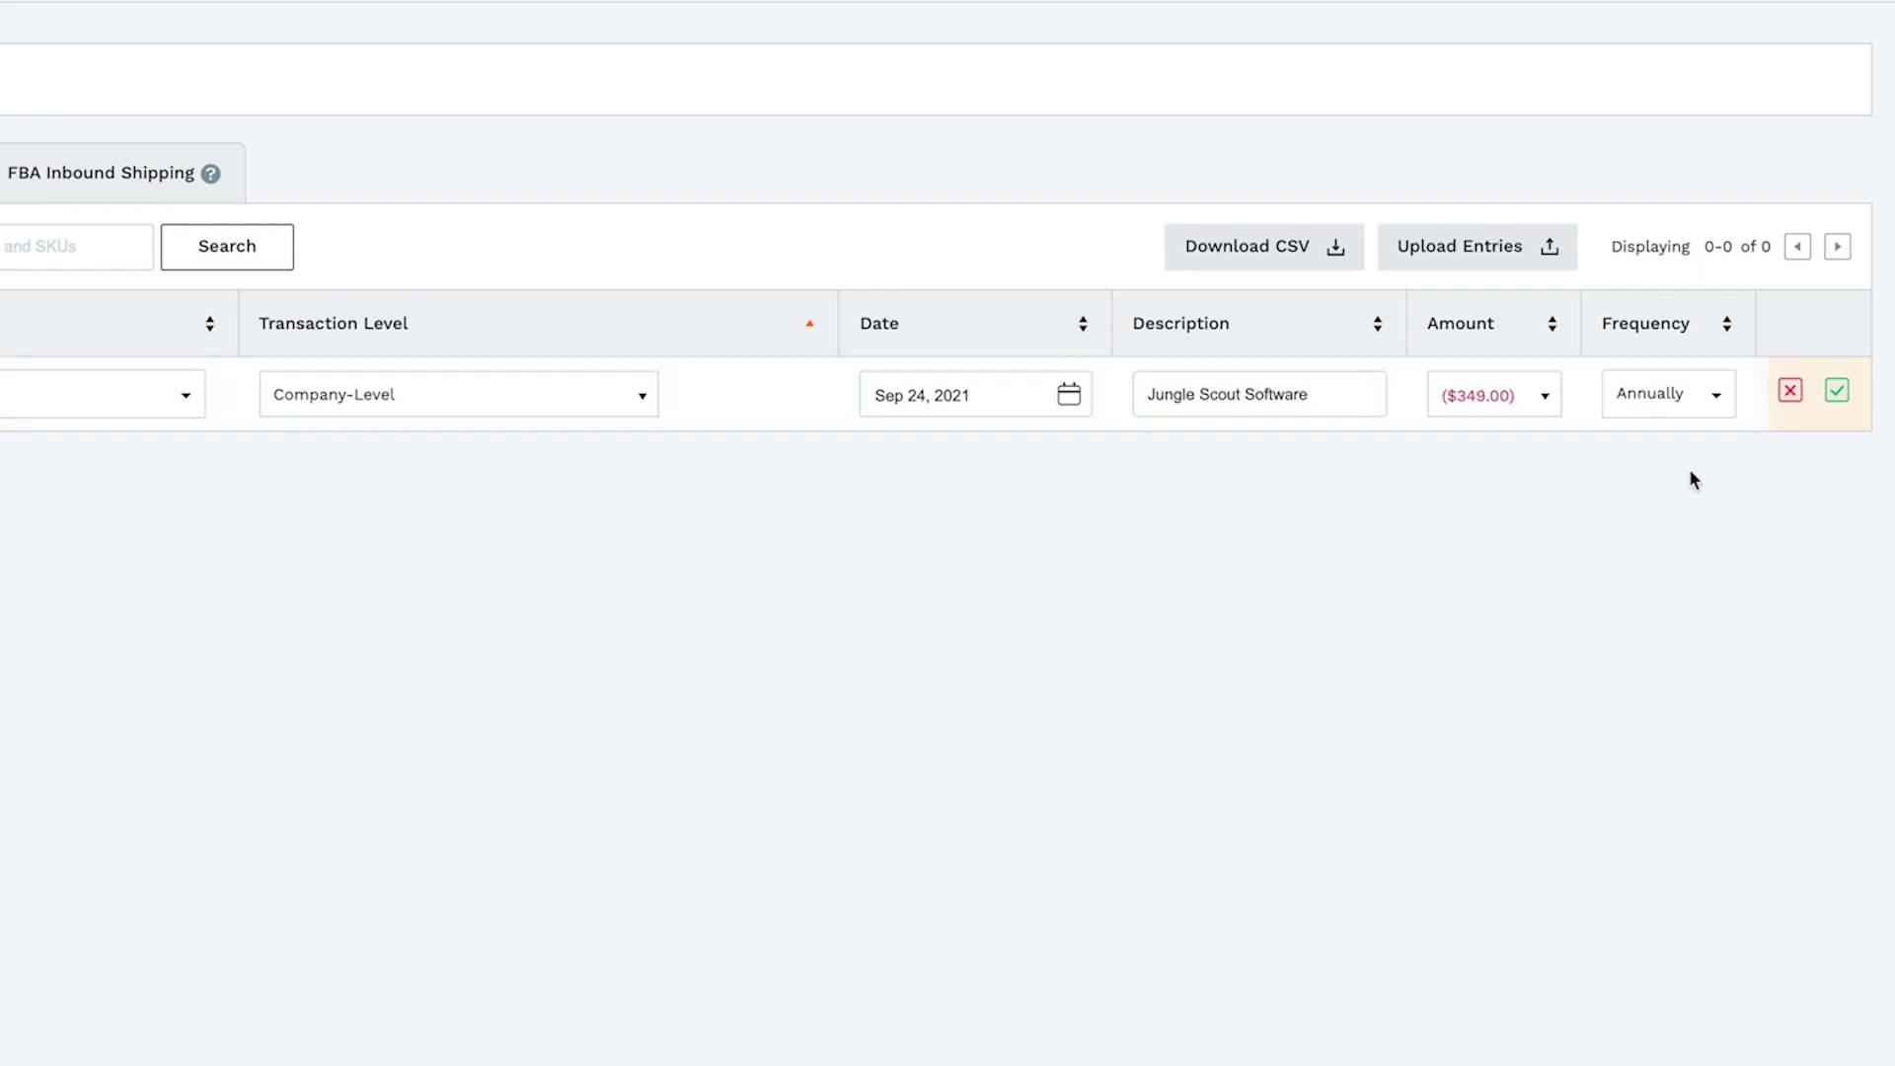
click(1837, 391)
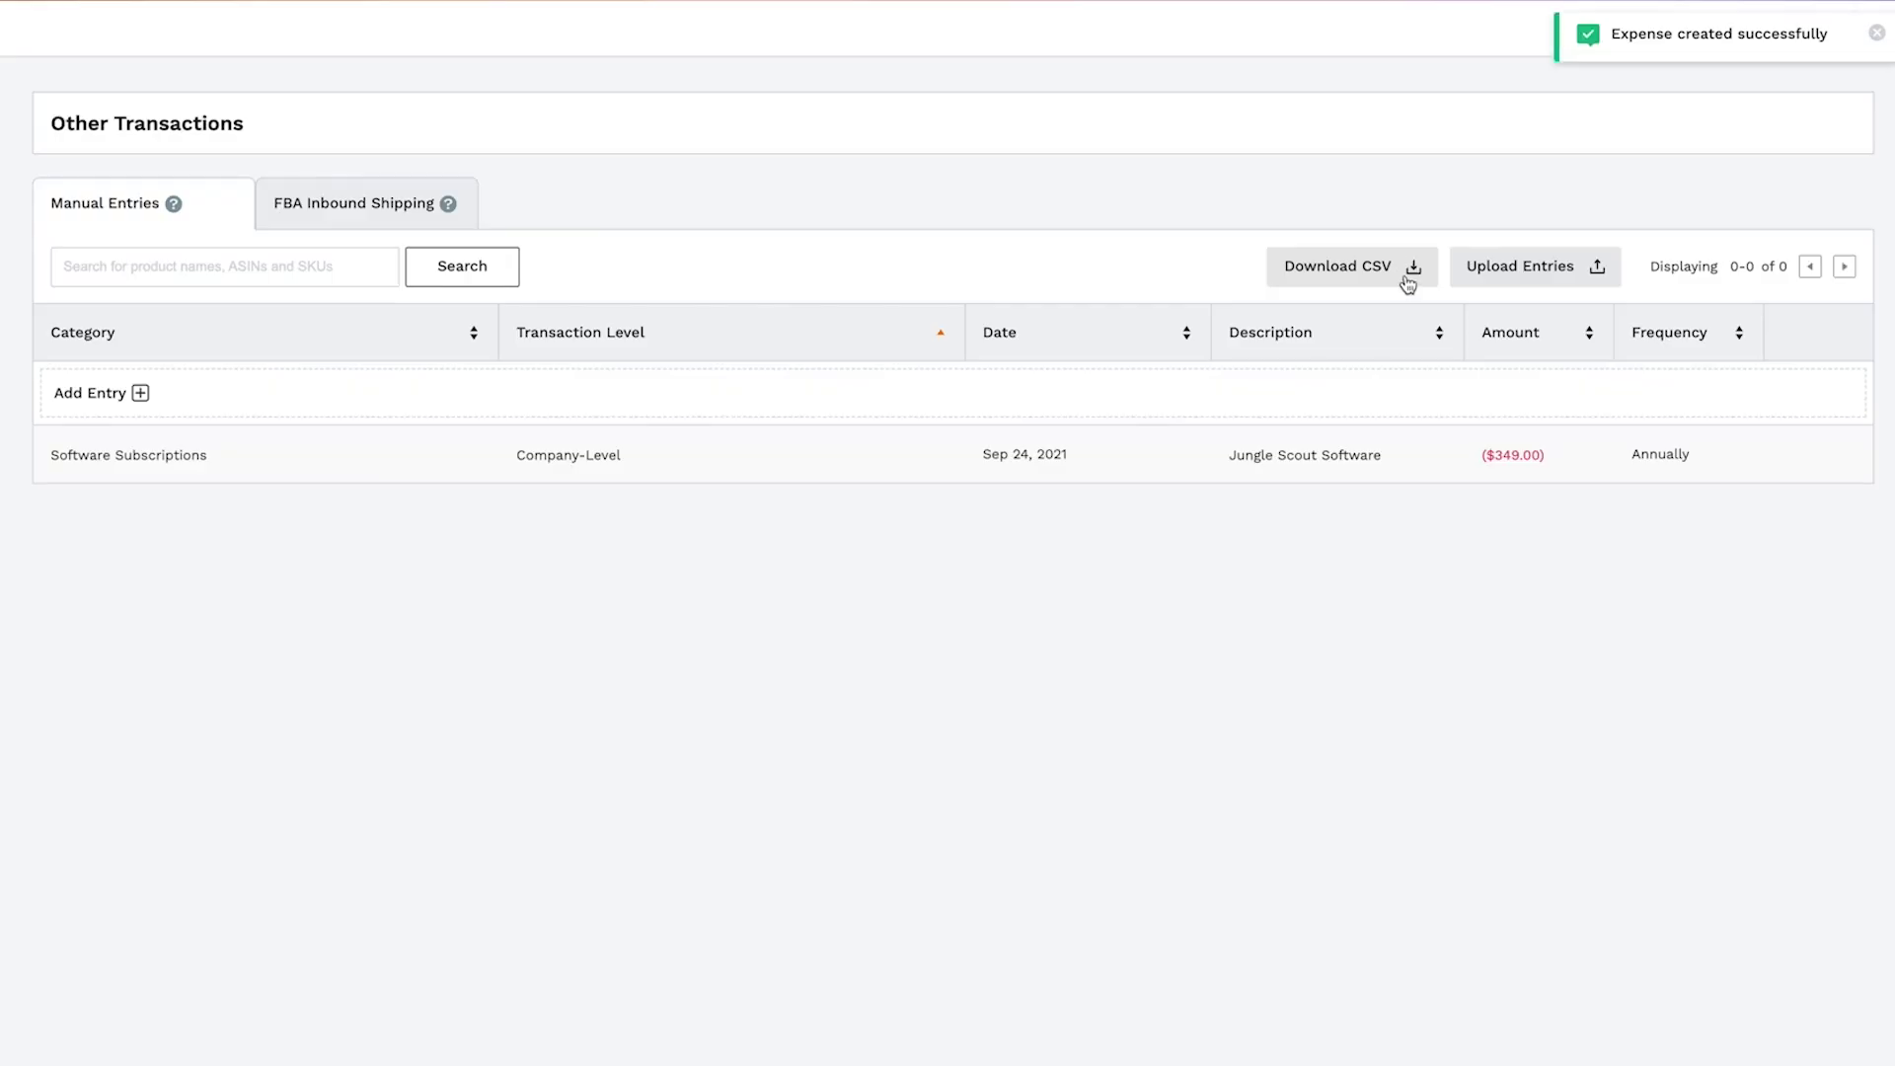
Download the manual entries as a CSV, then view the 11 closed FBA inbound shipments
click(1407, 284)
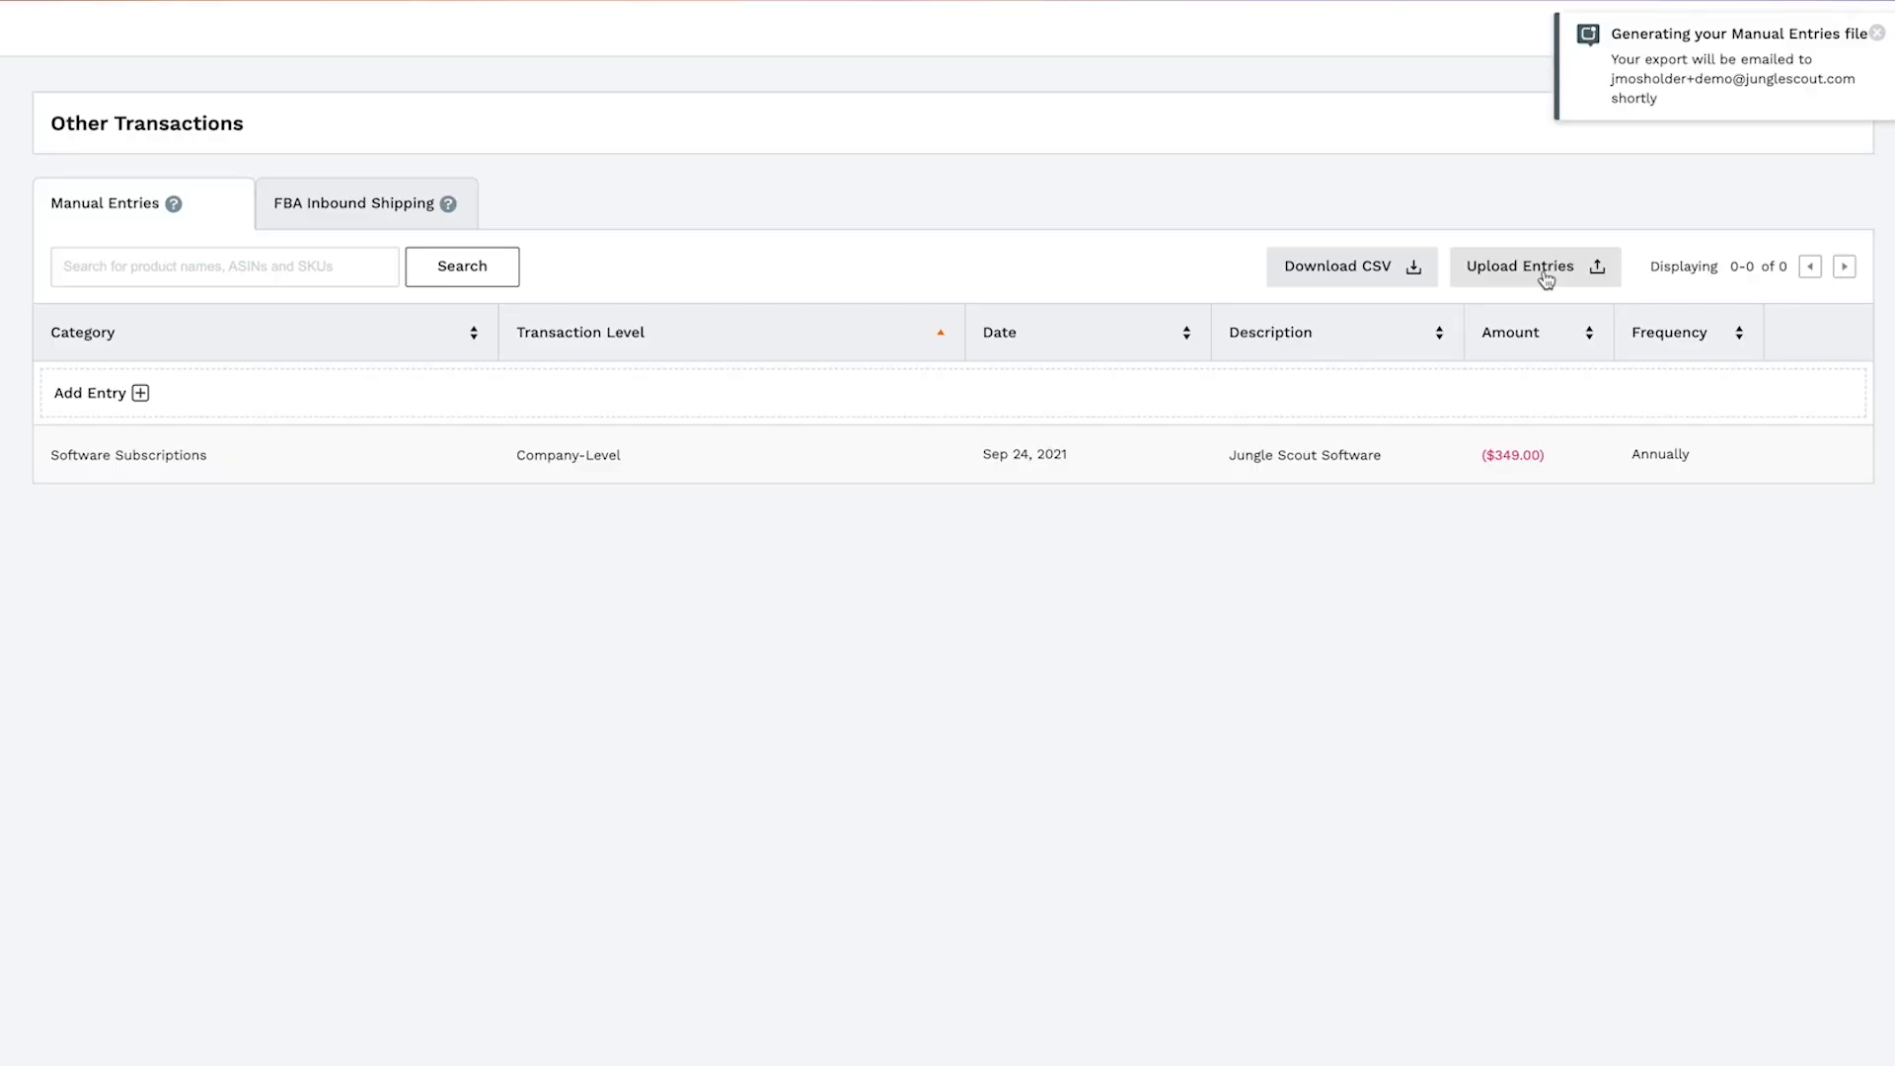
click(376, 212)
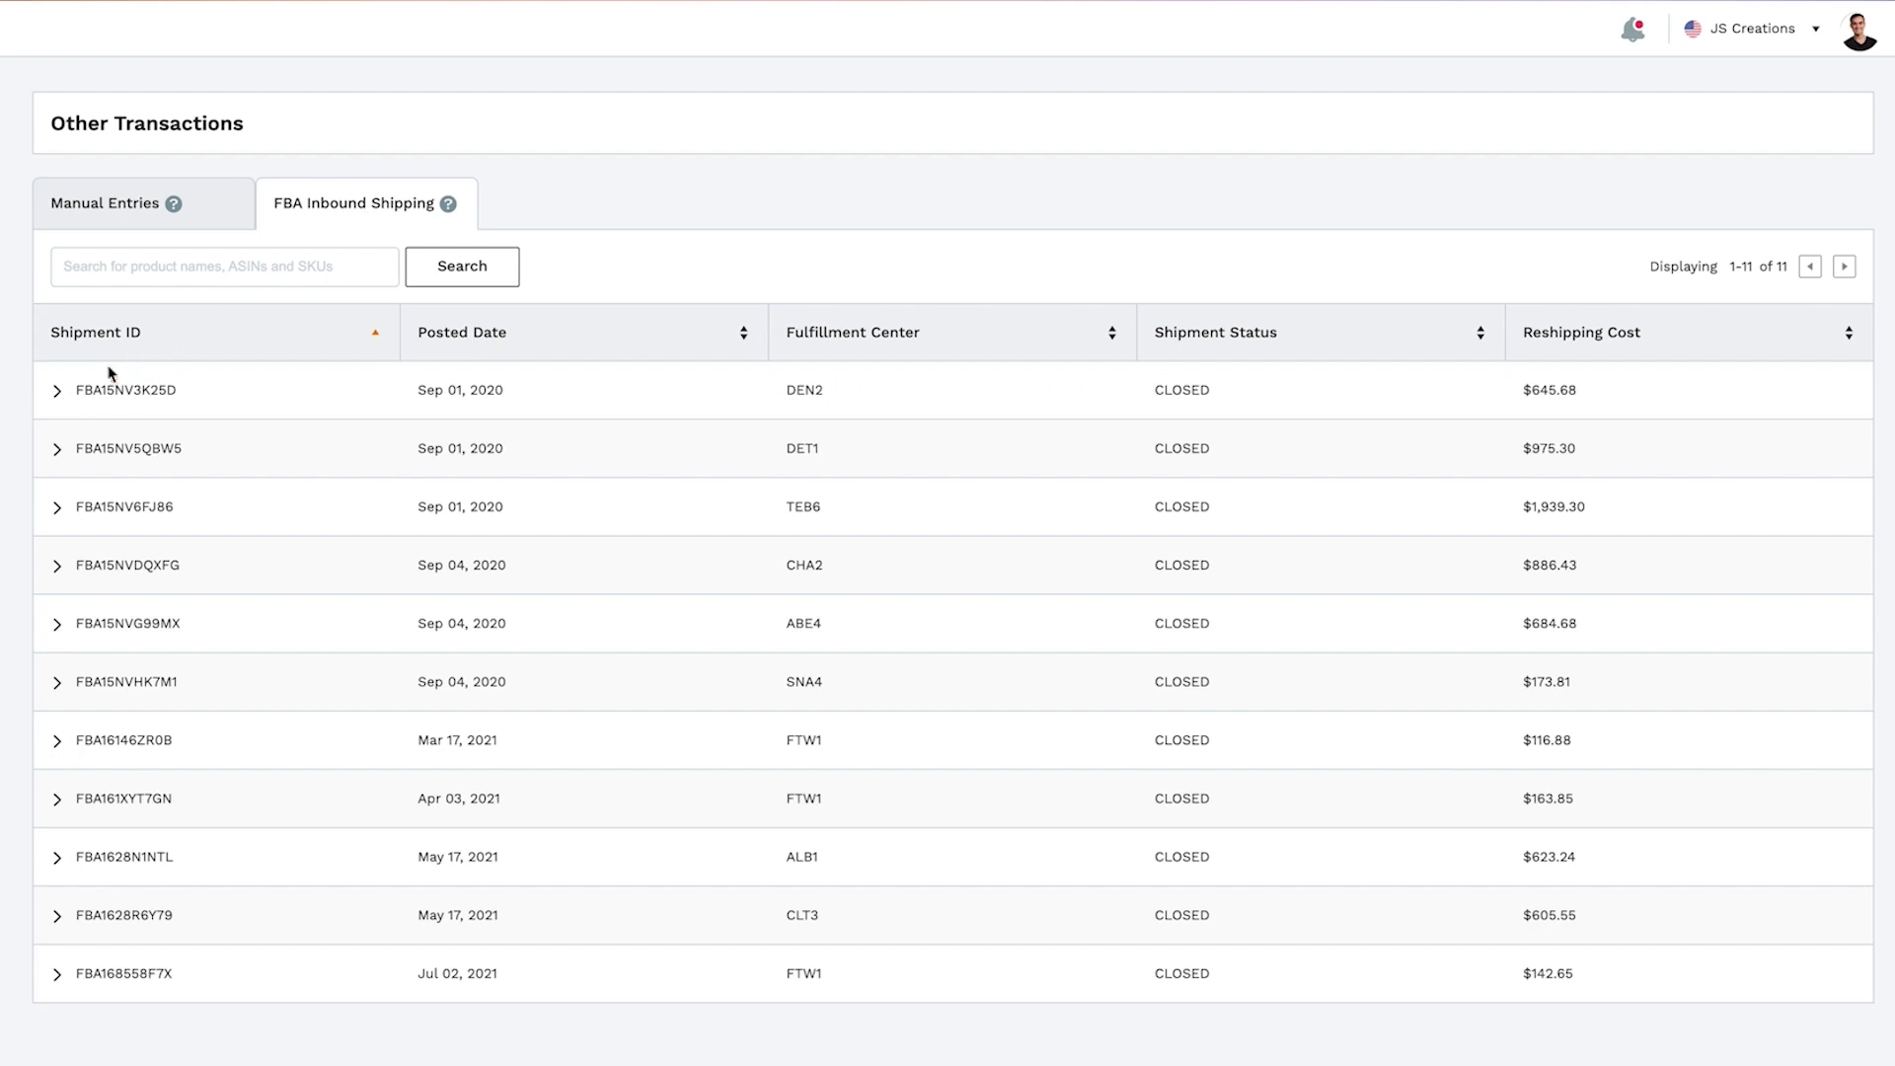
Expand the Sep 01, 2020 DEN2 shipment to show its 890 Jungle Stix roasting sticks
click(60, 389)
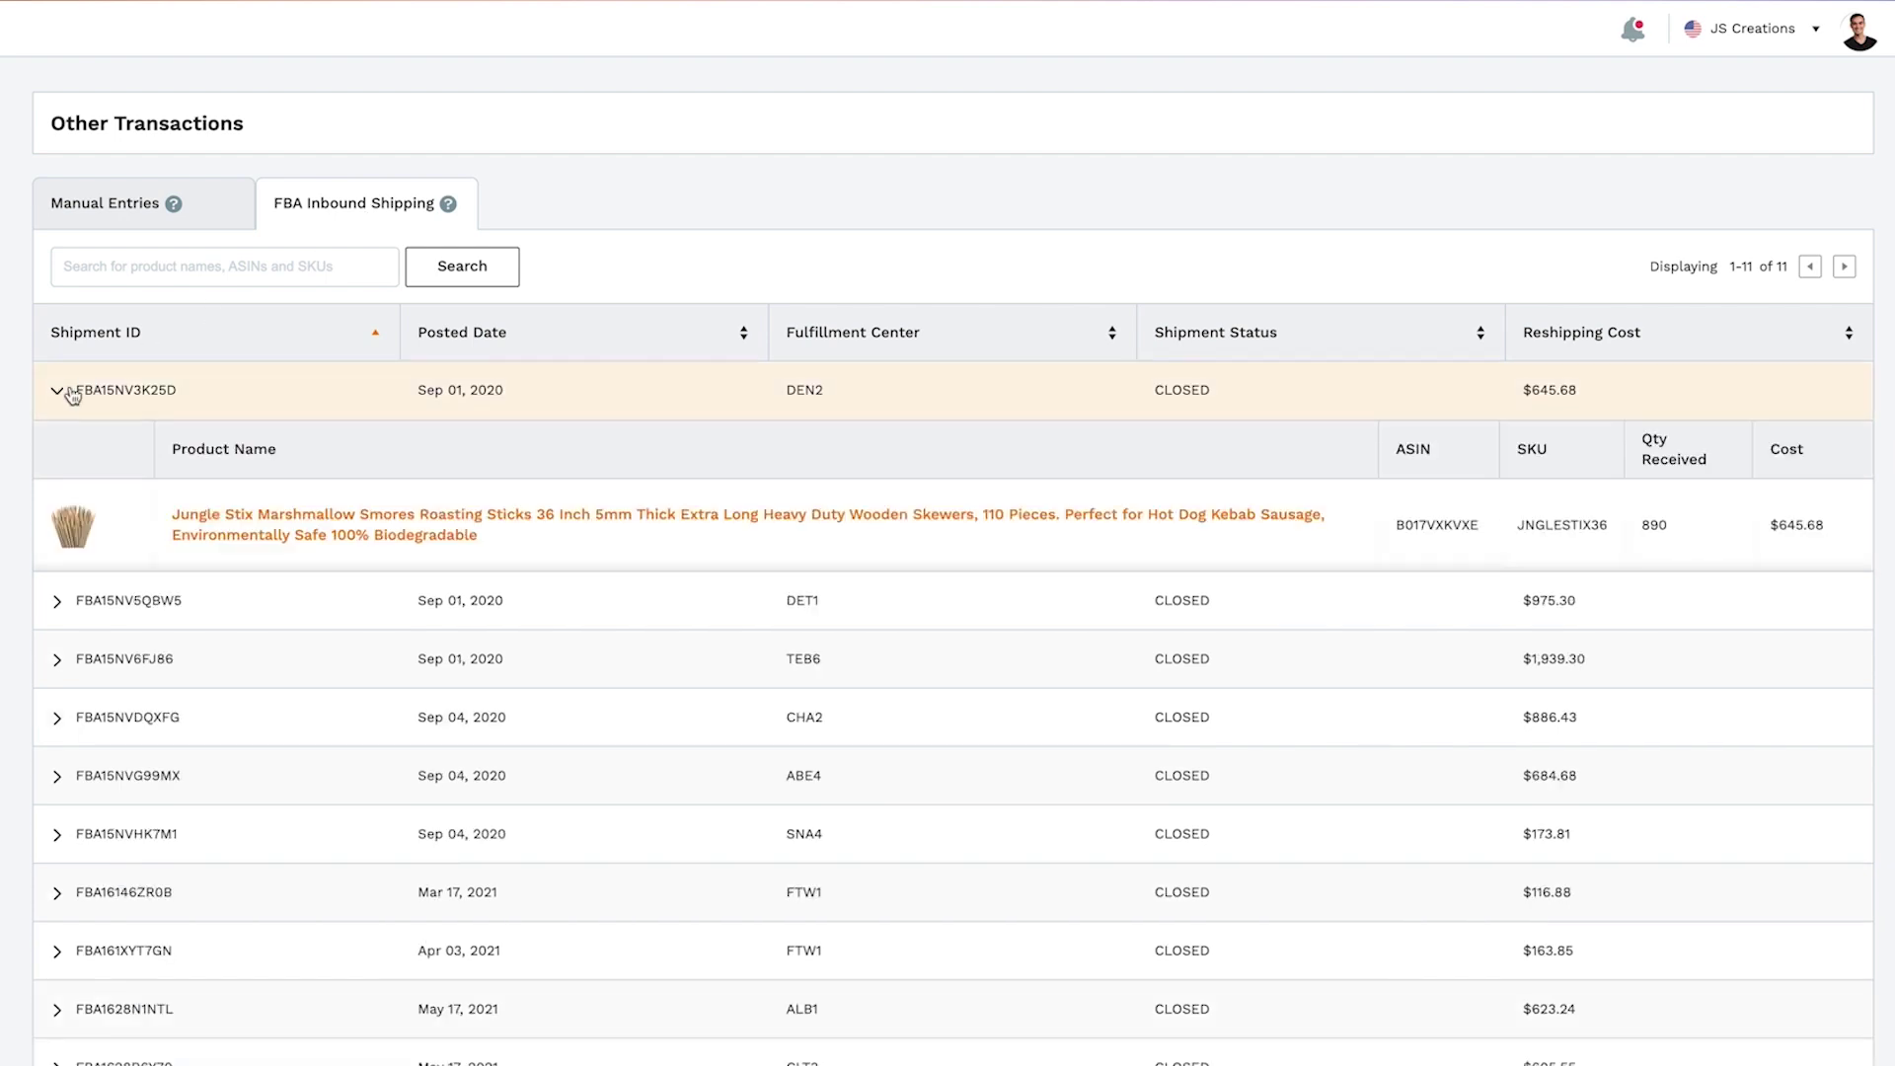